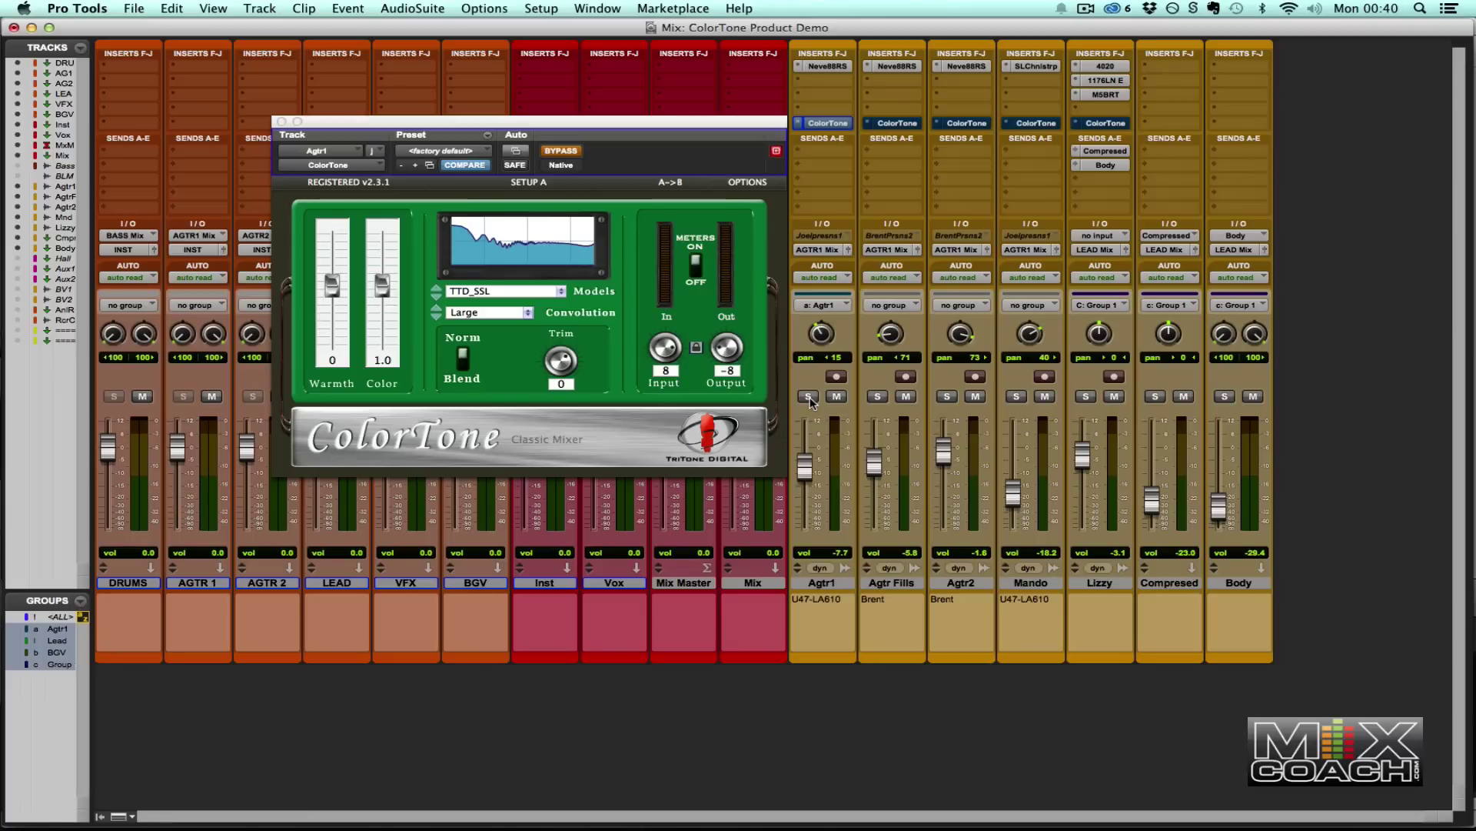
Solo the Agtr1 track and reset its pan to 0.
click(809, 397)
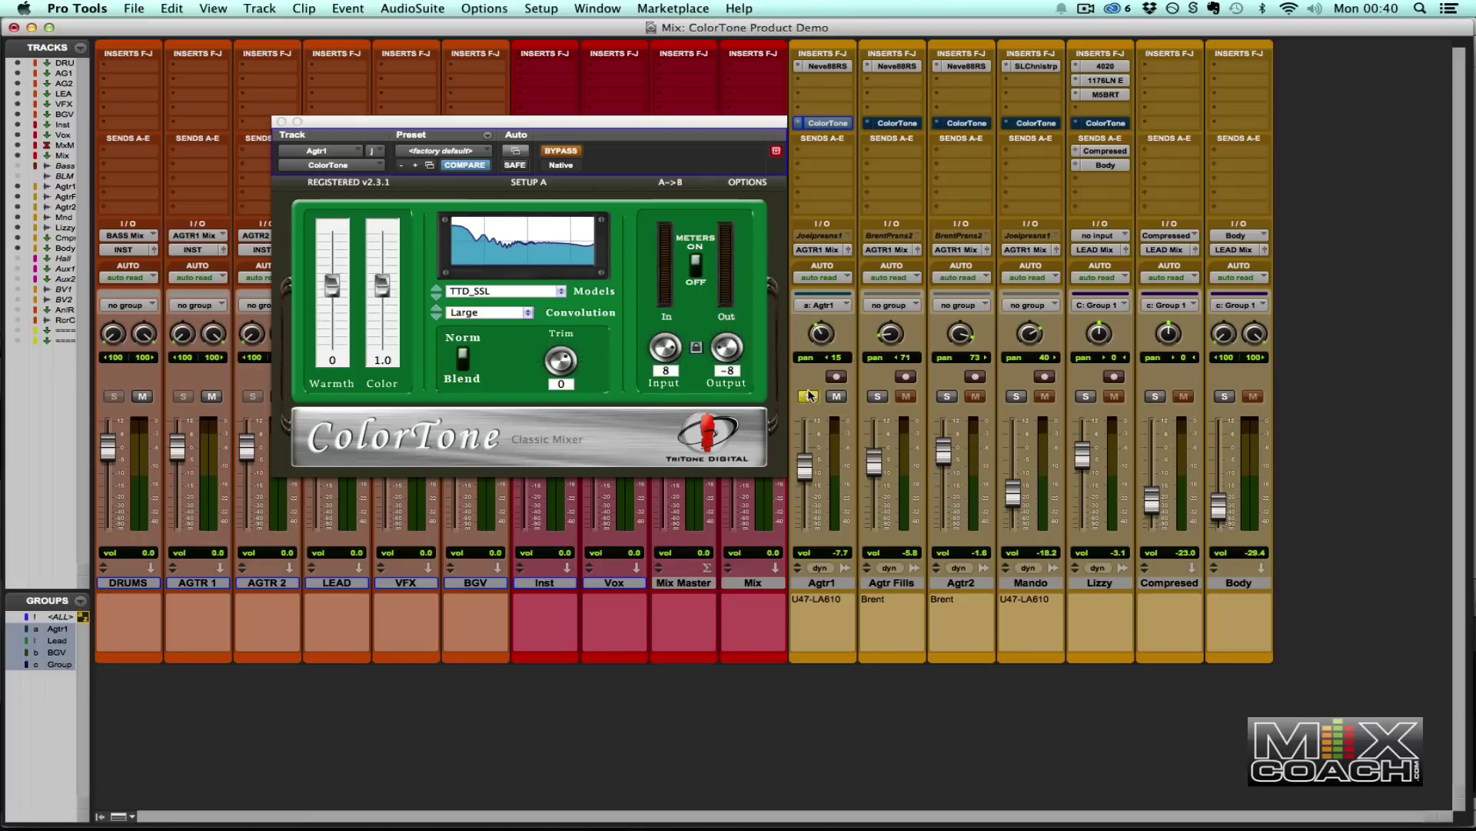
alt+click(822, 336)
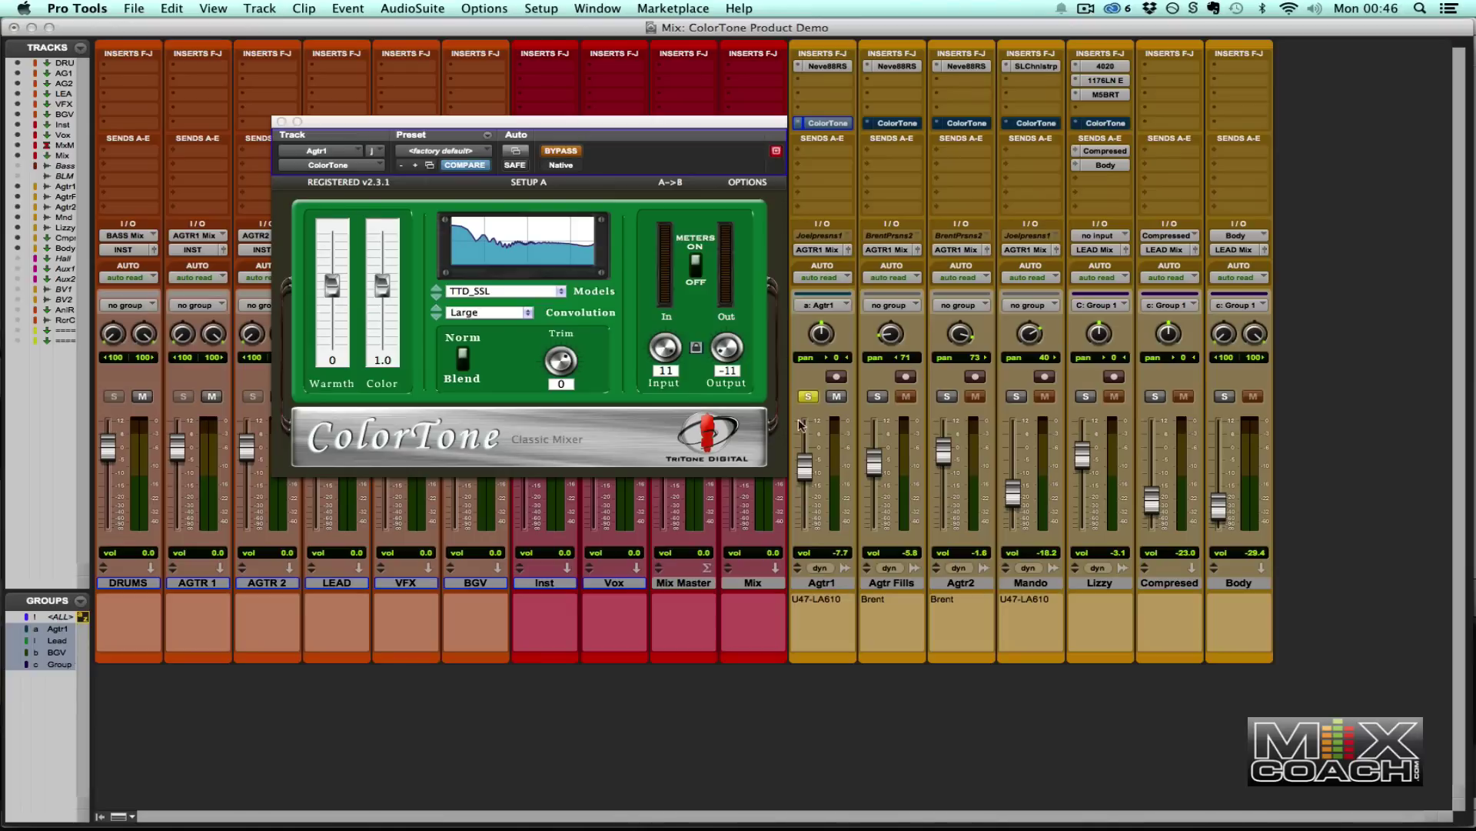
Unlink ColorTone's input and output gains and try adjusting each one independently.
click(698, 350)
mouse_move(666, 350)
mouse_down()
mouse_move(654, 415)
mouse_move(663, 344)
mouse_up()
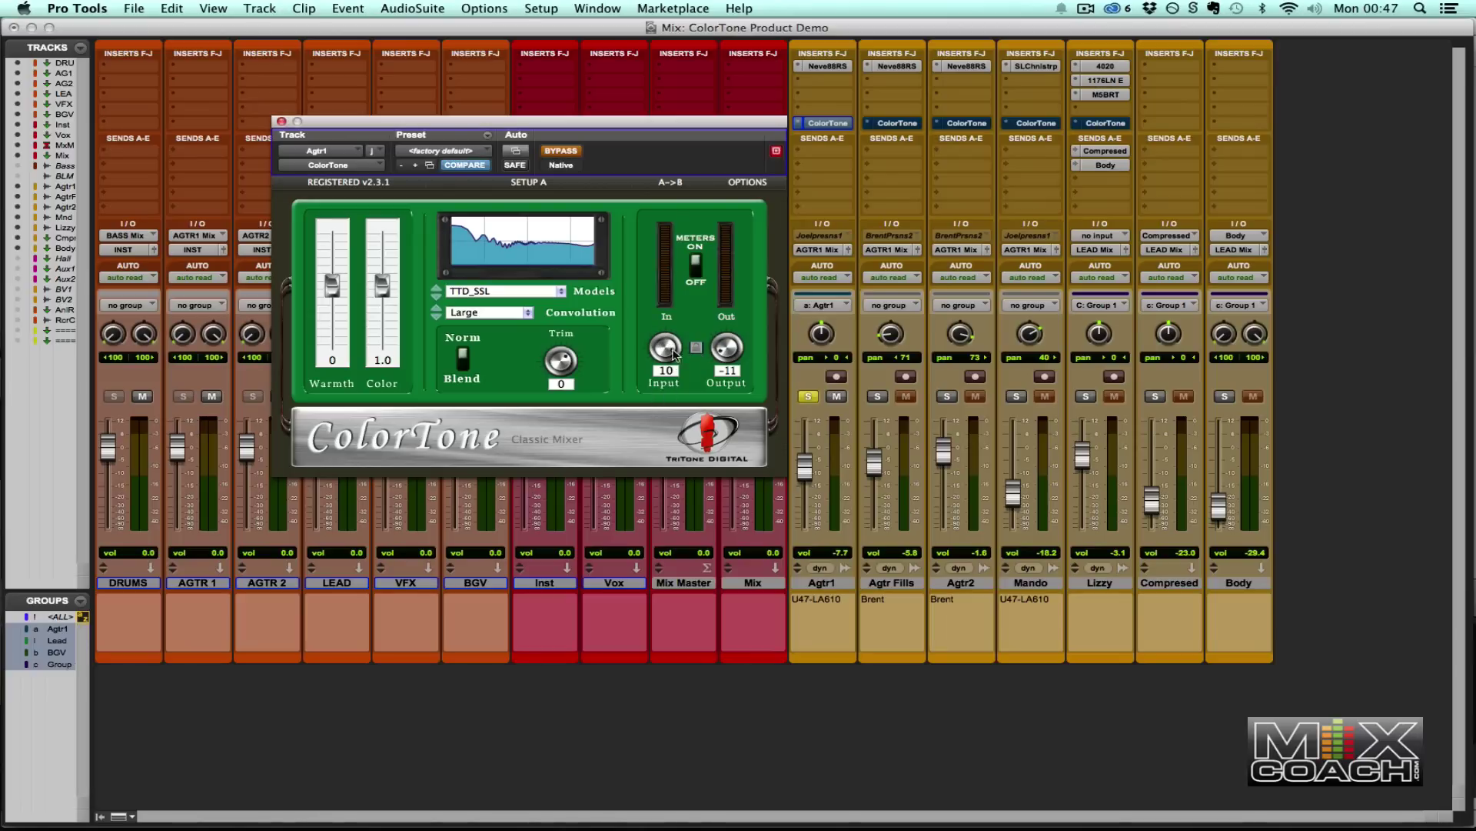
drag(726, 354, 732, 260)
Reset and relink ColorTone's input and output gains, raising the input to 12 with the output at -12.
alt+click(666, 348)
alt+click(731, 352)
click(697, 350)
drag(666, 353, 671, 251)
Examine the available TTD_Impulses models in ColorTone, keeping TTD_SSL selected.
click(563, 293)
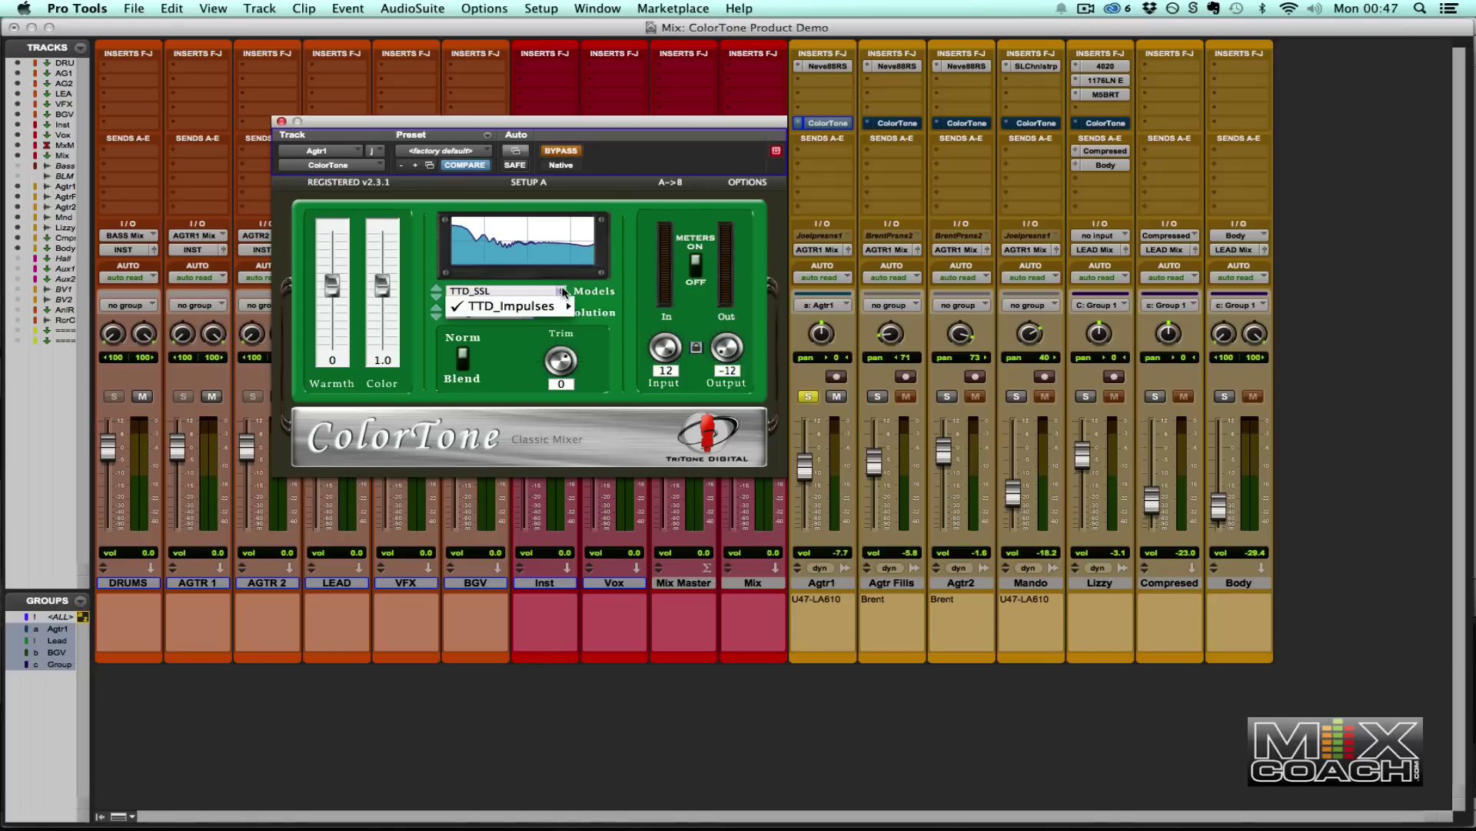
mouse_move(562, 306)
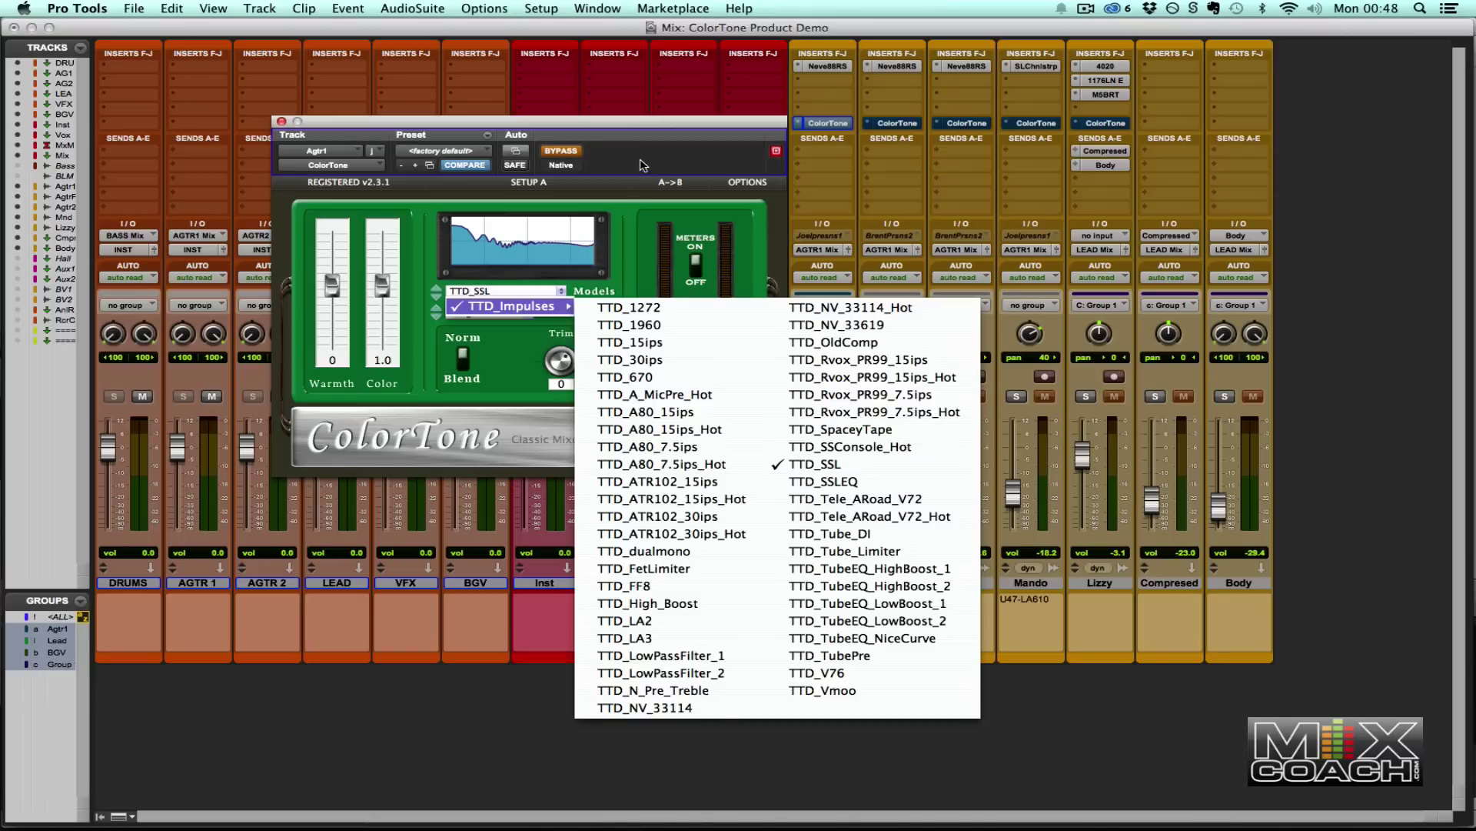
click(625, 196)
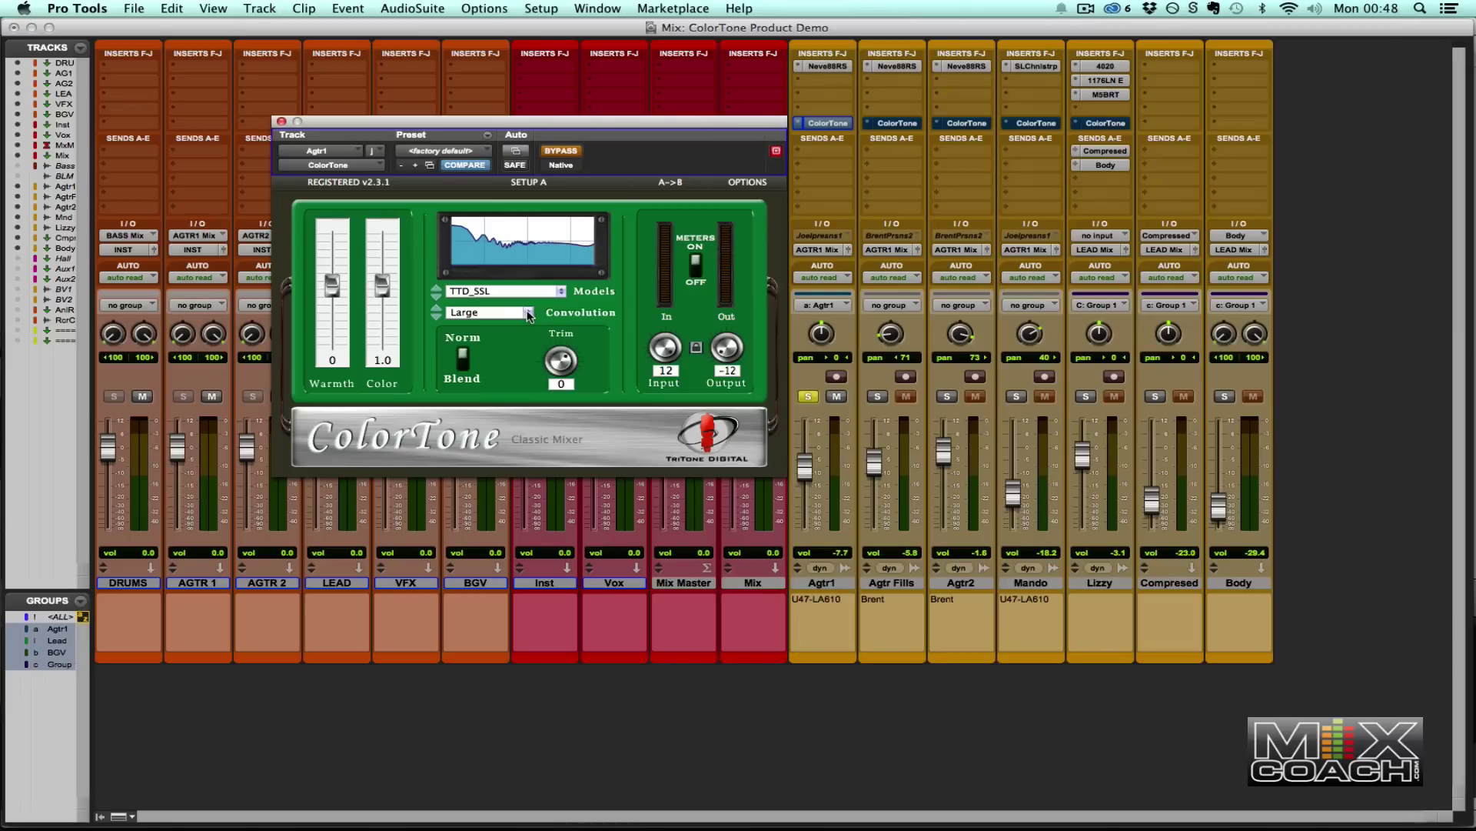
Compare the Small, Medium and Large convolution sizes for the TTD_SSL model and set the convolution to Medium.
click(528, 313)
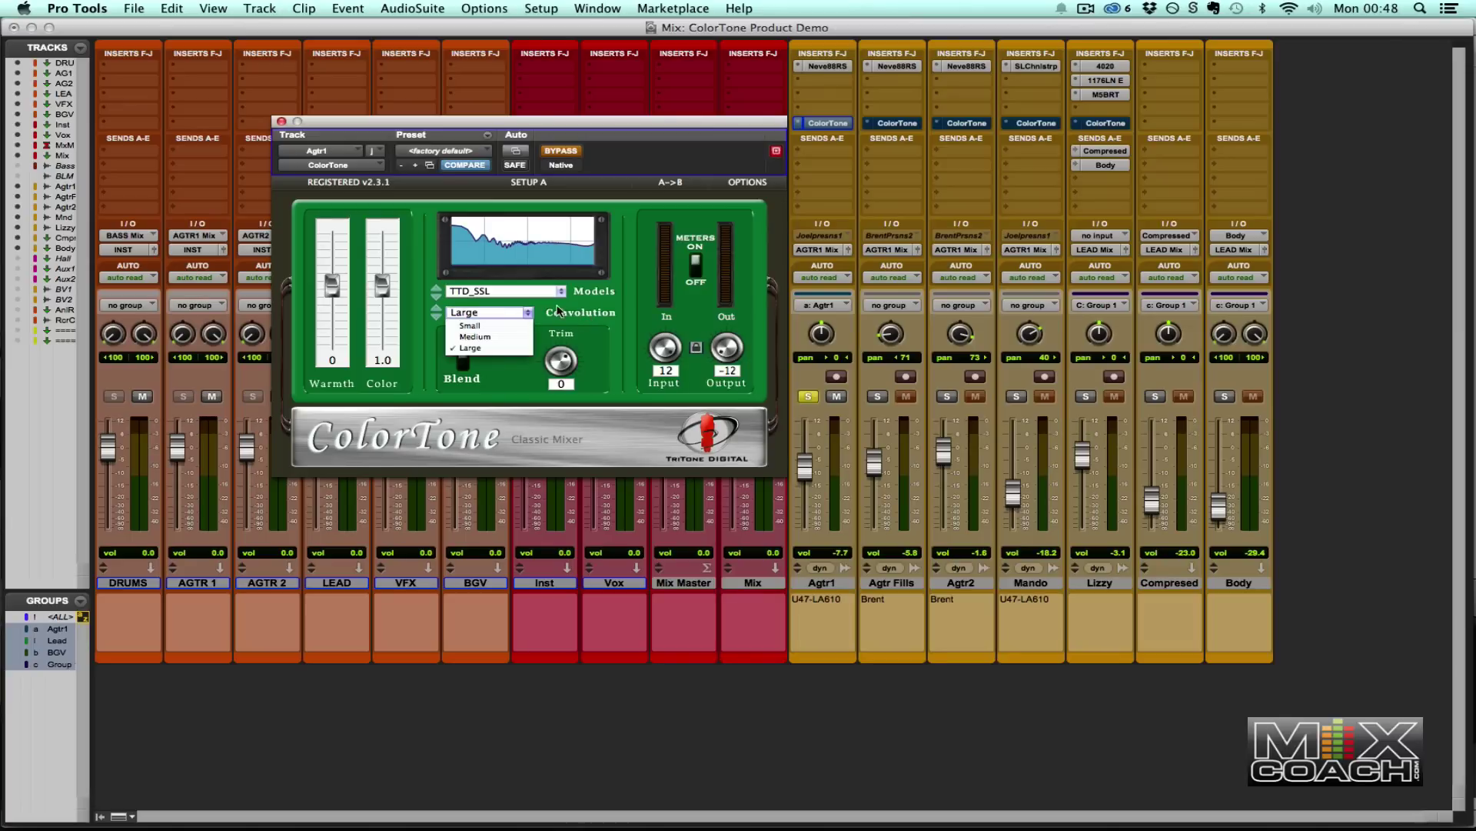
click(428, 306)
click(436, 316)
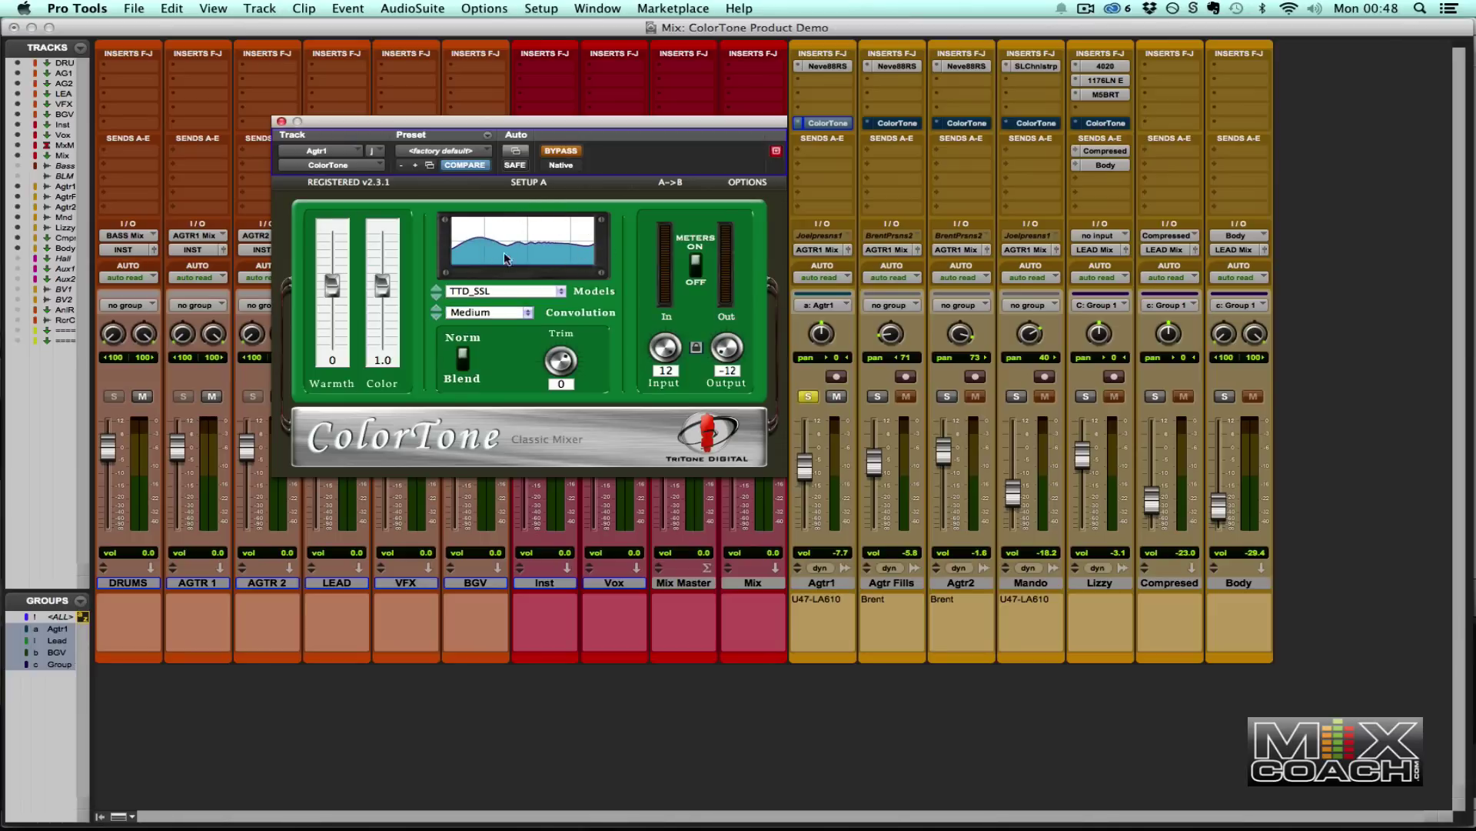
click(436, 316)
click(436, 308)
click(436, 309)
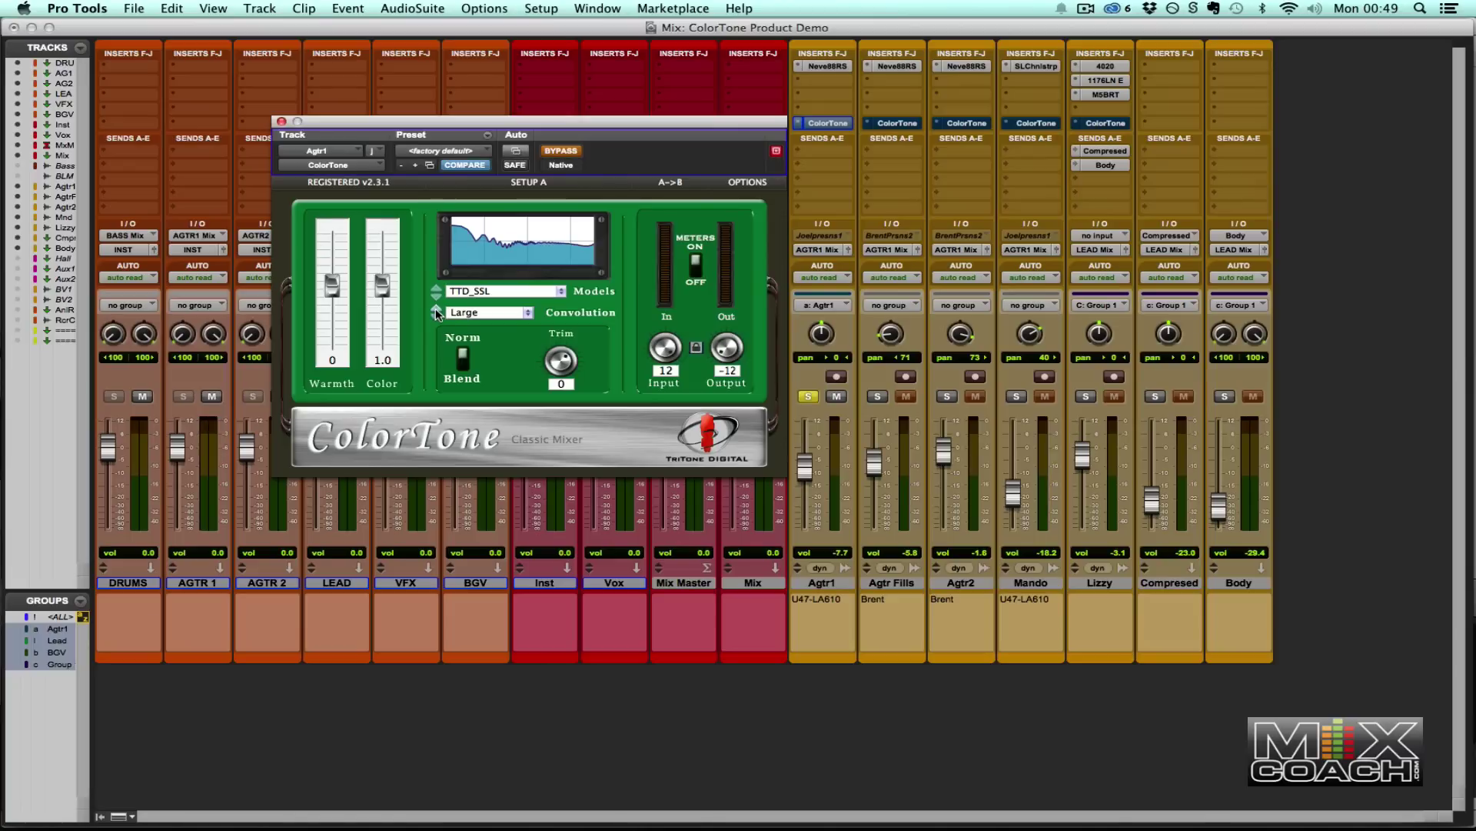
click(436, 316)
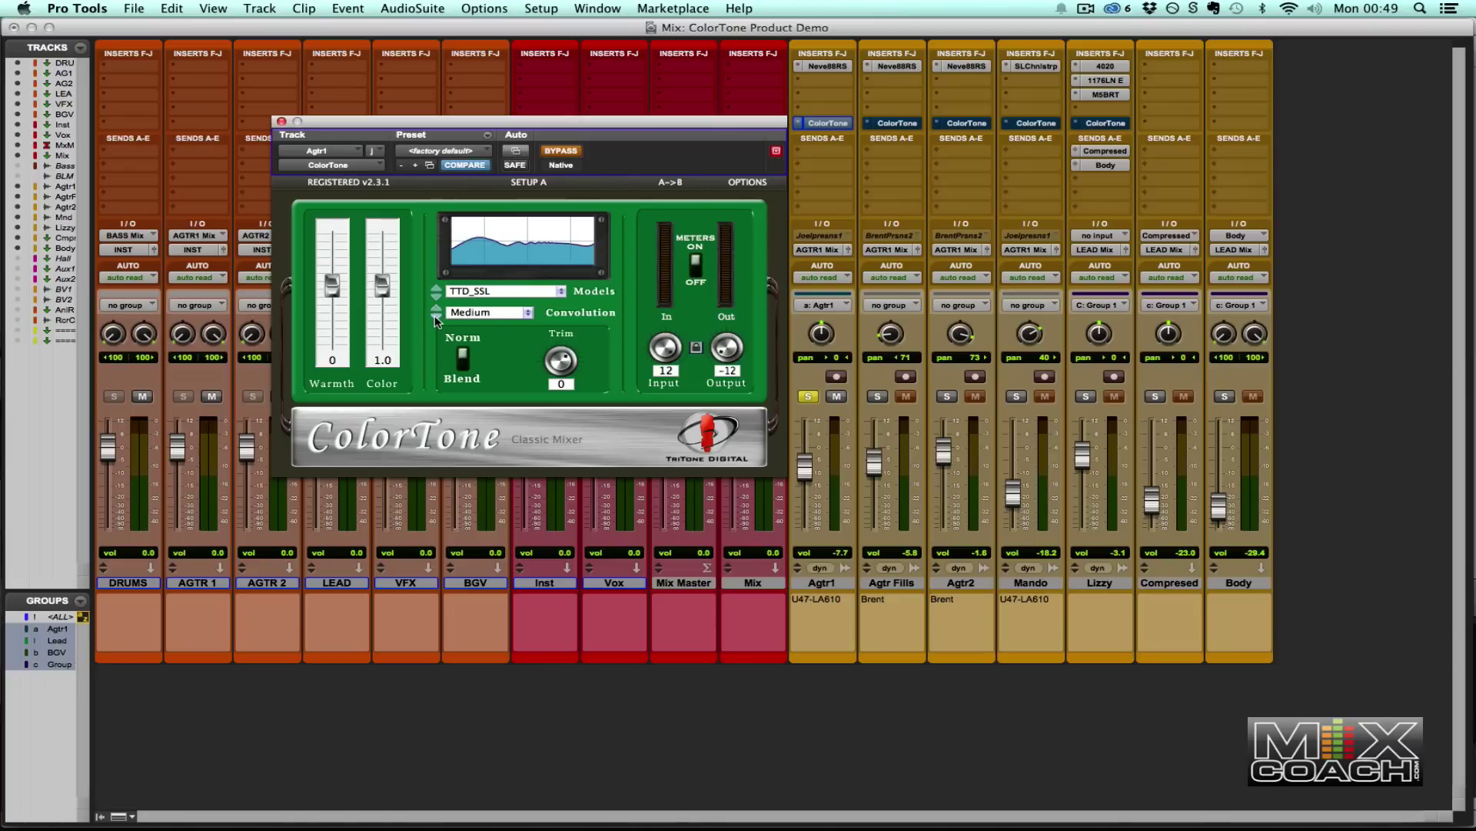
click(436, 316)
click(436, 307)
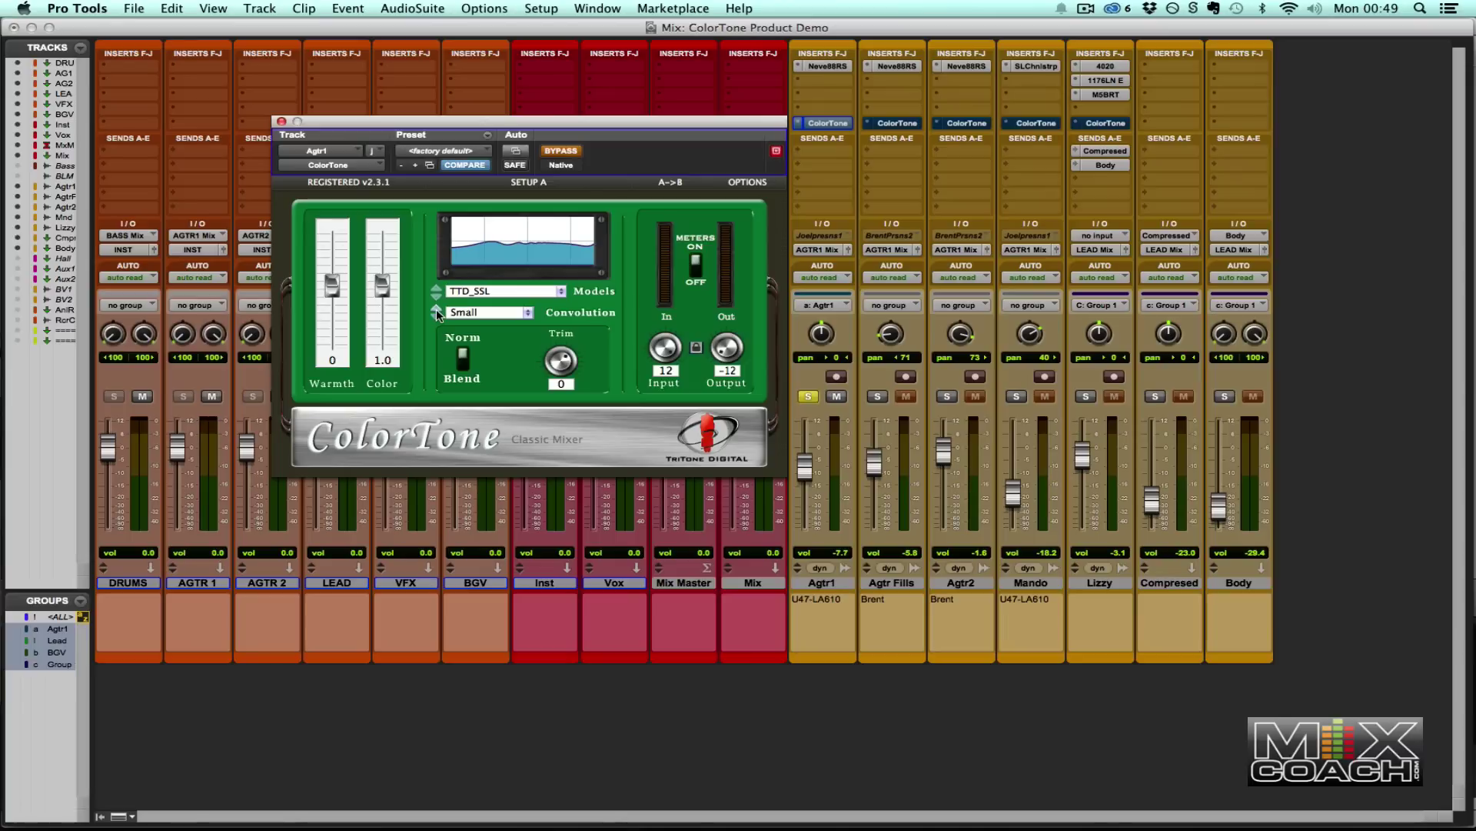
Preview Blend mode, return to Norm, and take ColorTone out of bypass.
click(464, 359)
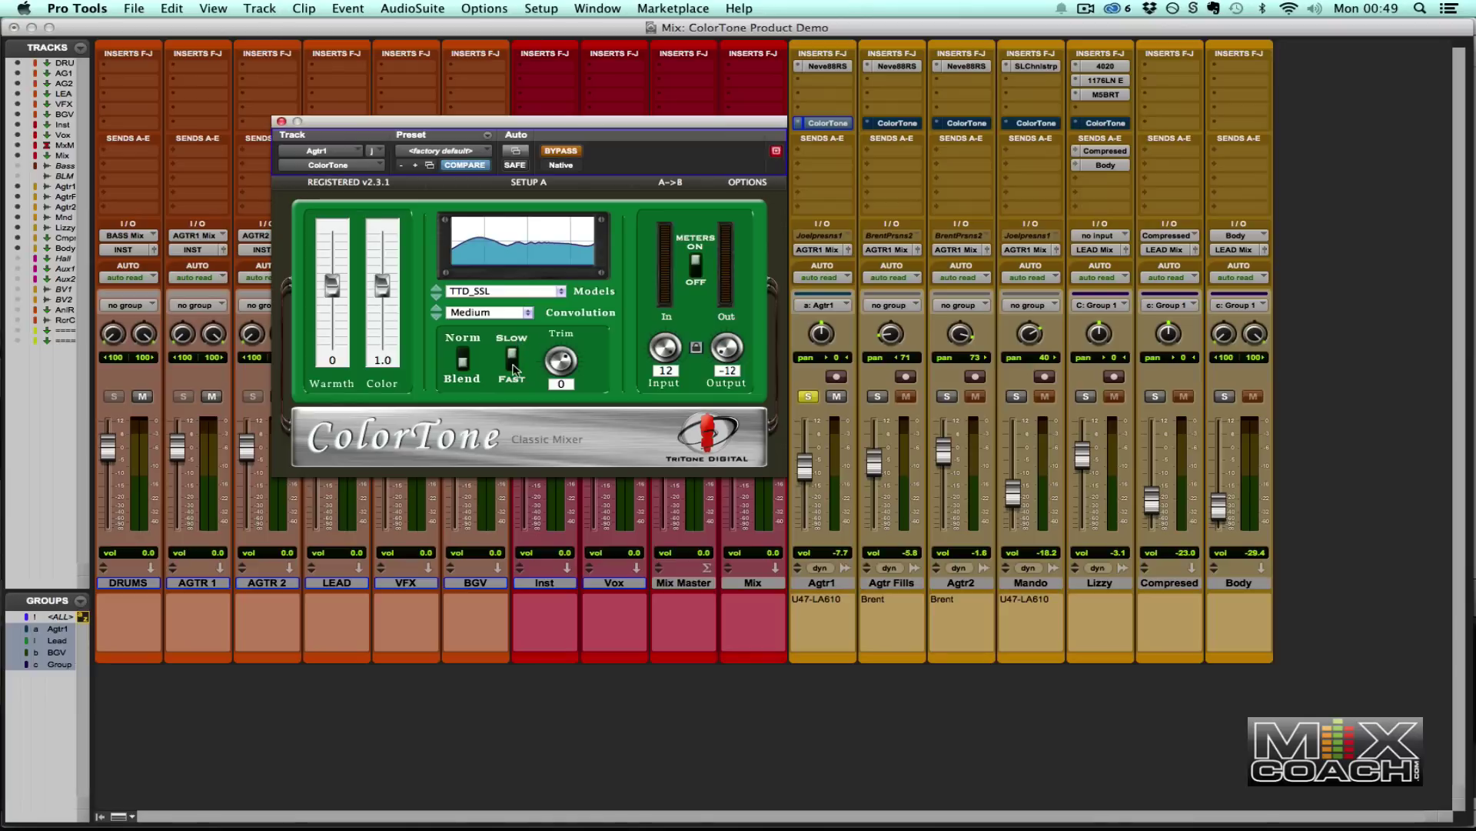
click(464, 360)
click(567, 150)
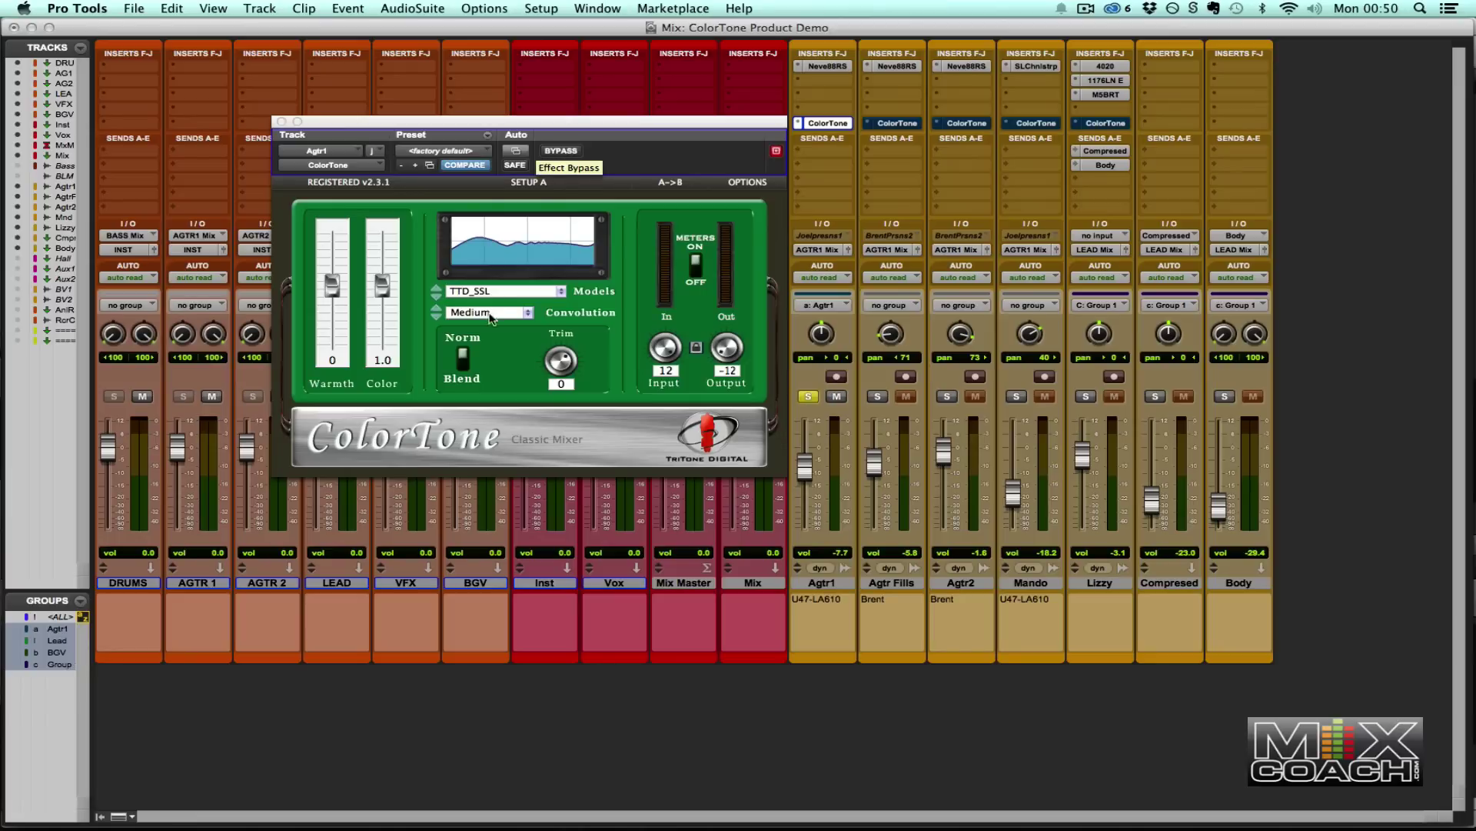
Switch ColorTone to Blend mode and try Color at 0.7, restore it to 1.0, and try Warmth at 14.
click(464, 358)
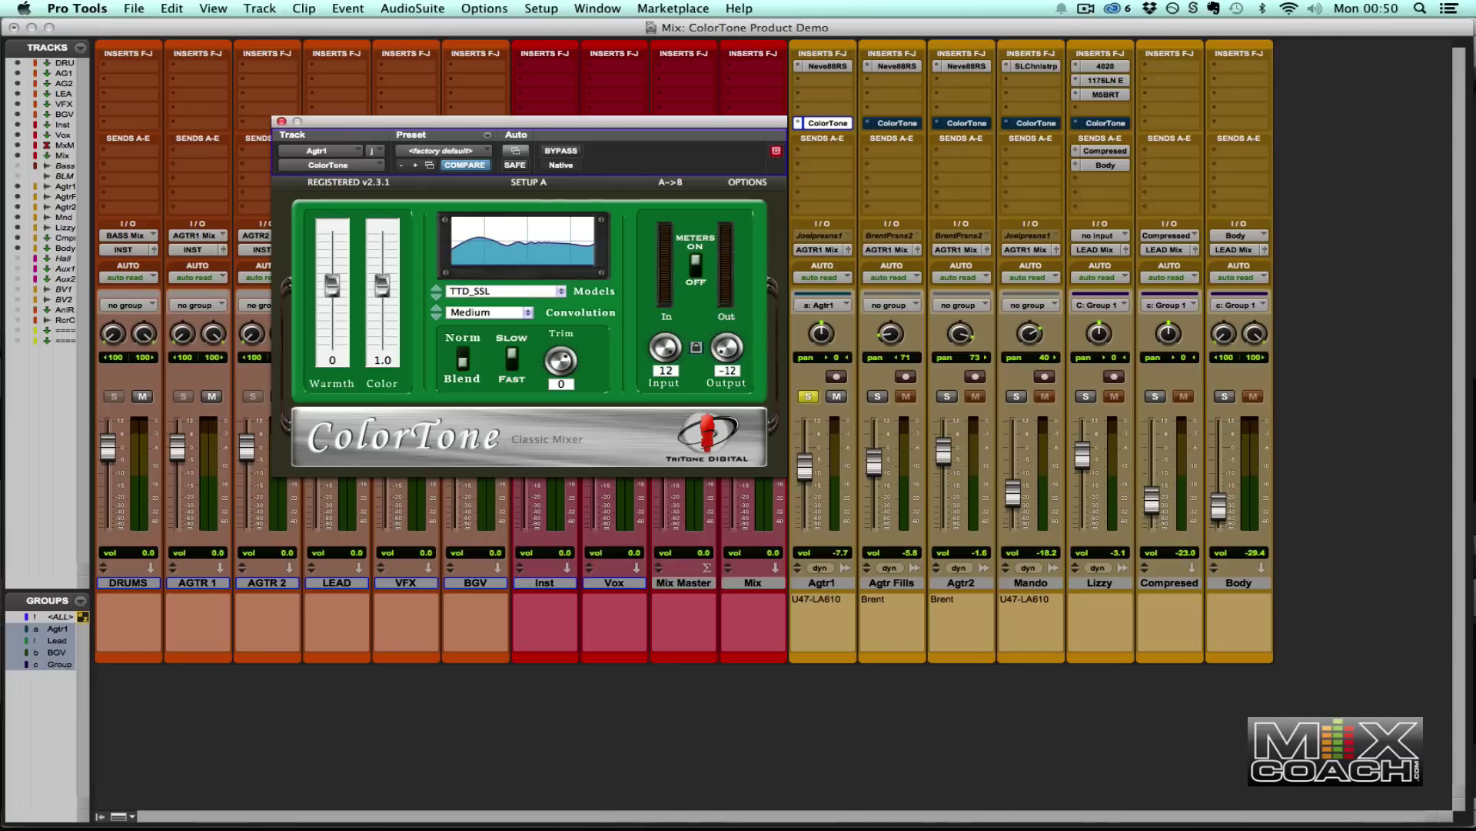
drag(378, 288, 379, 293)
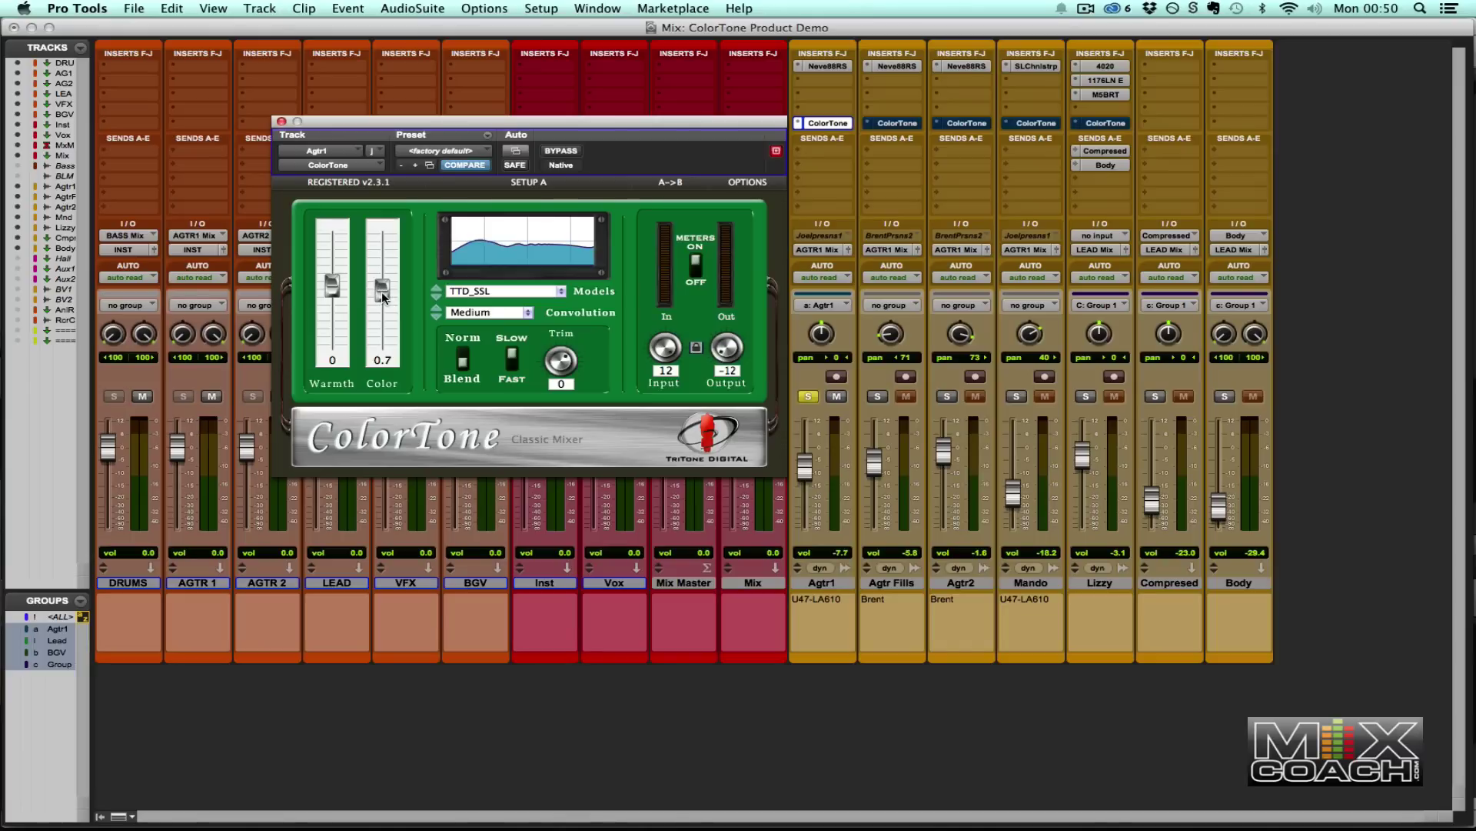
drag(382, 296, 332, 279)
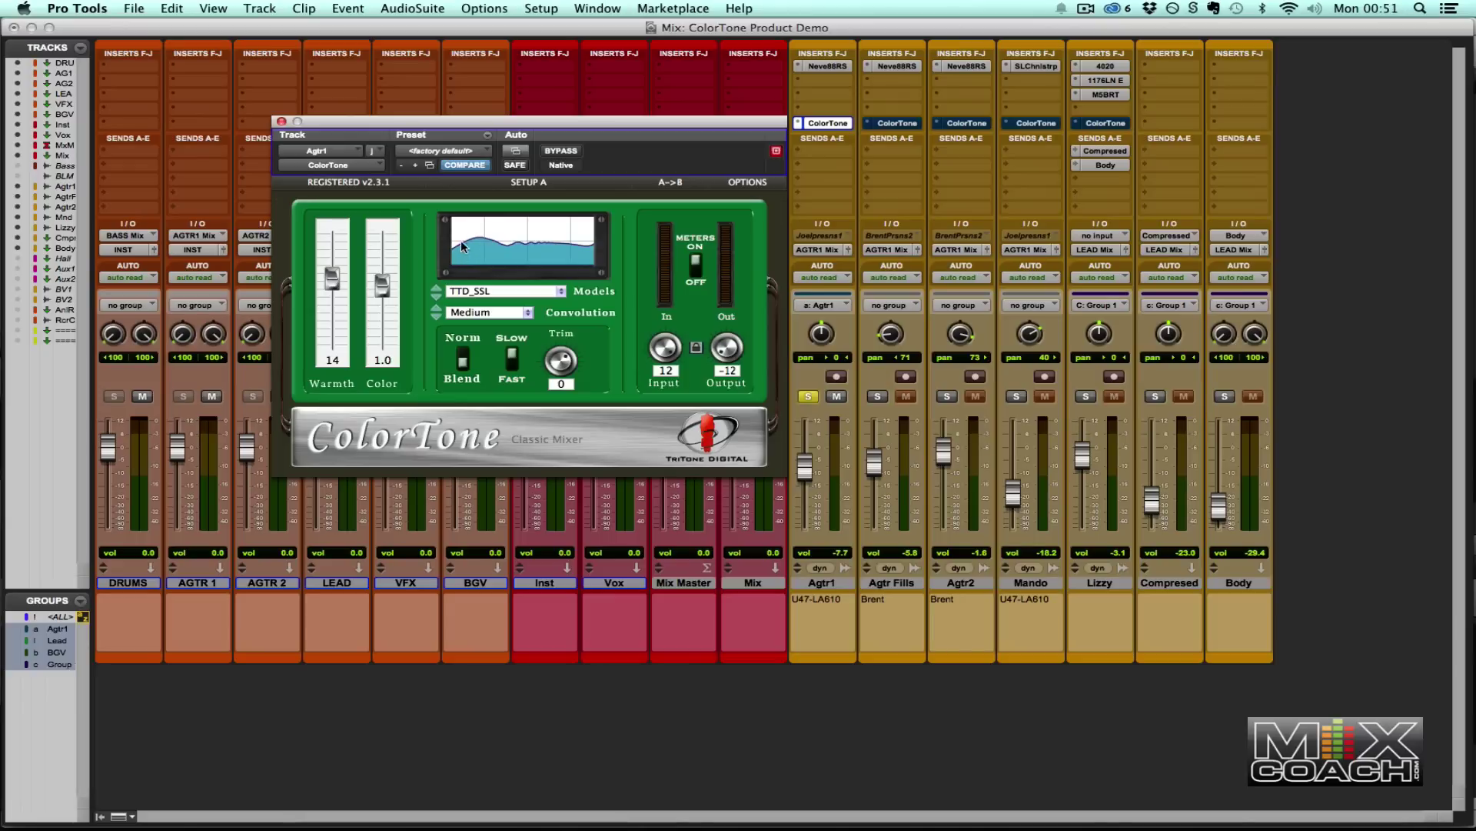
Sweep Warmth between -100 and 100, restore it to 0, and return ColorTone to Norm mode.
drag(329, 275, 333, 343)
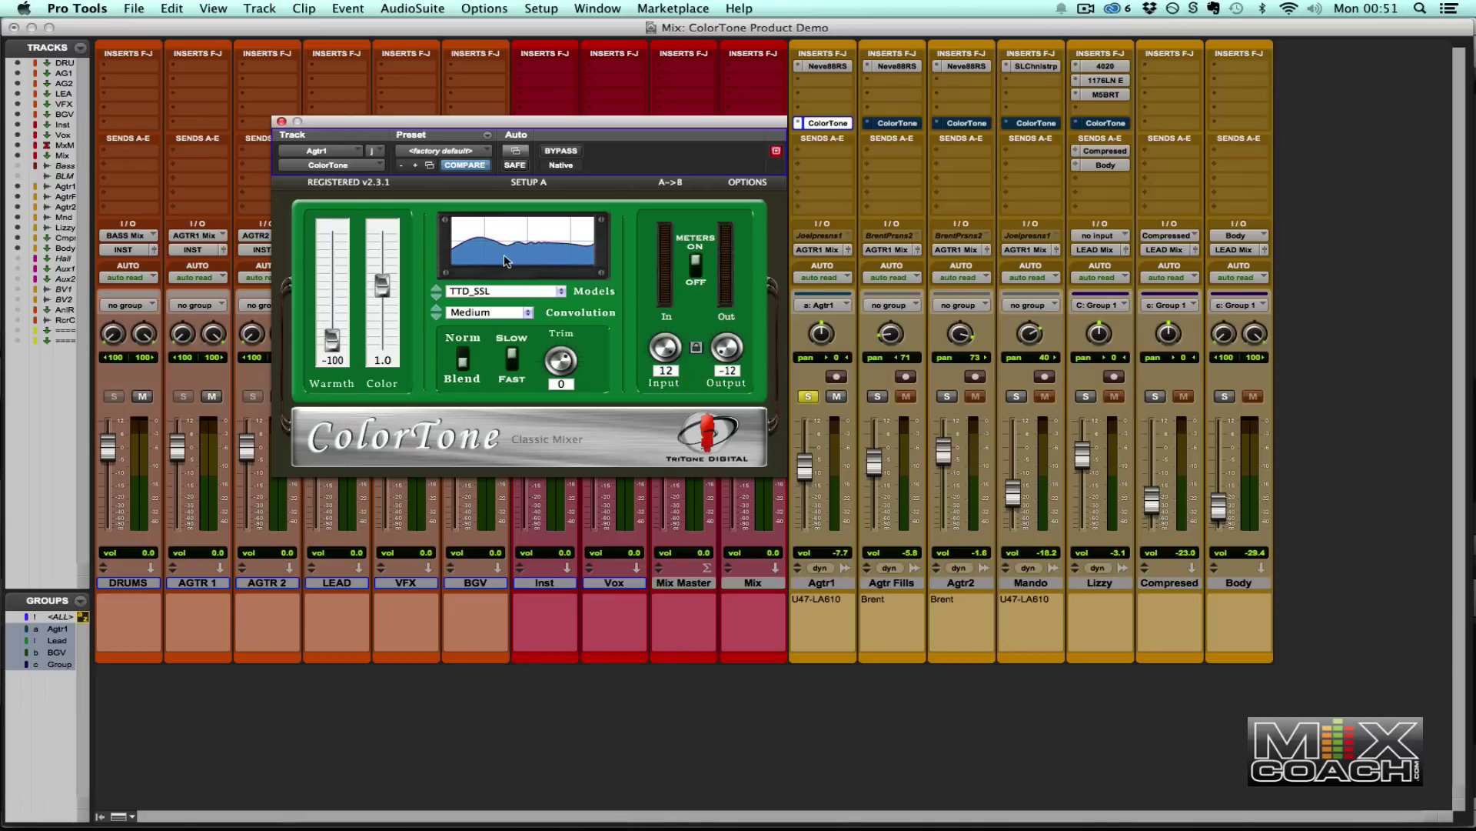
drag(338, 349, 332, 229)
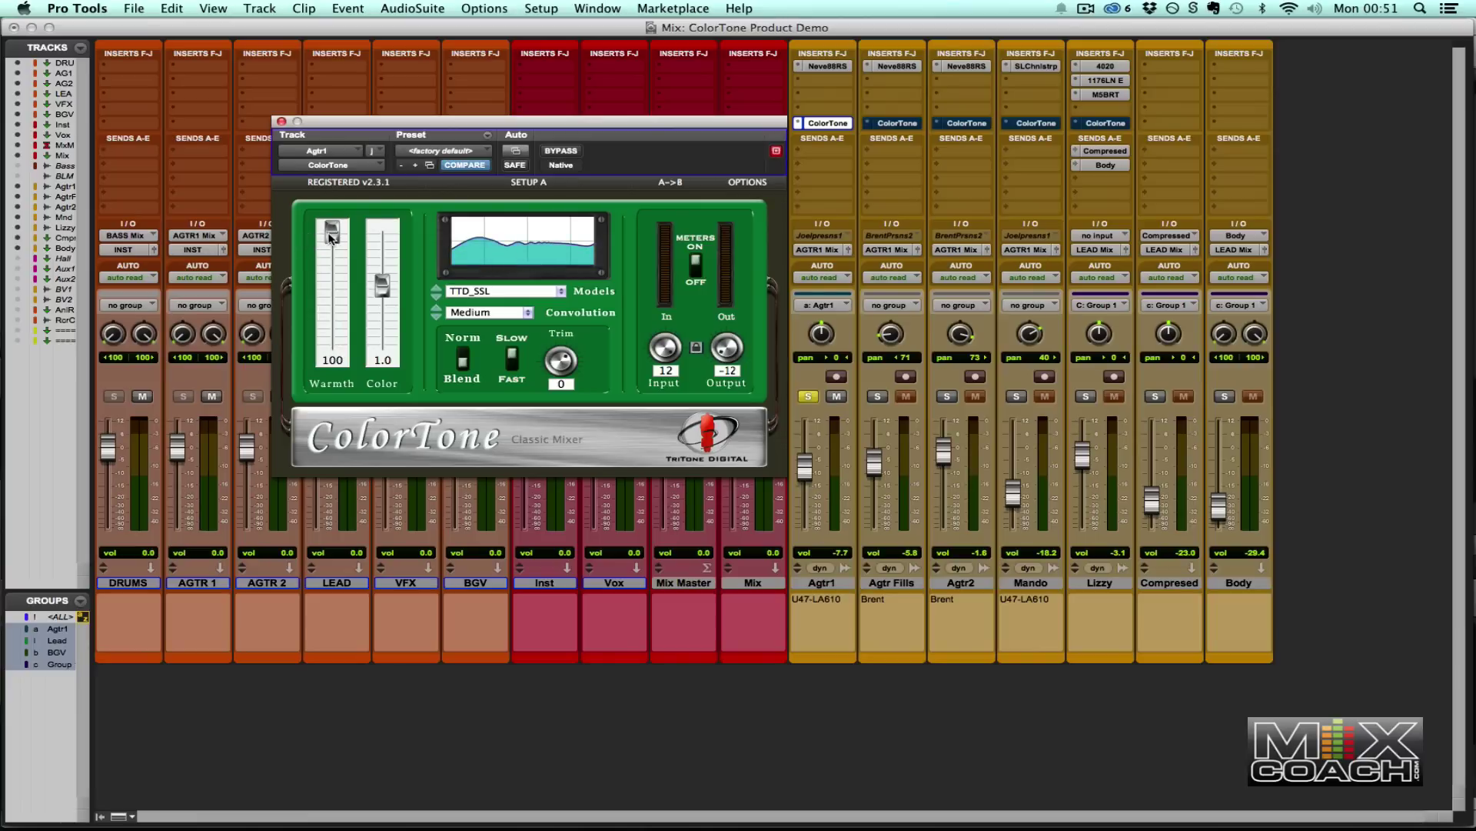
drag(329, 237, 334, 290)
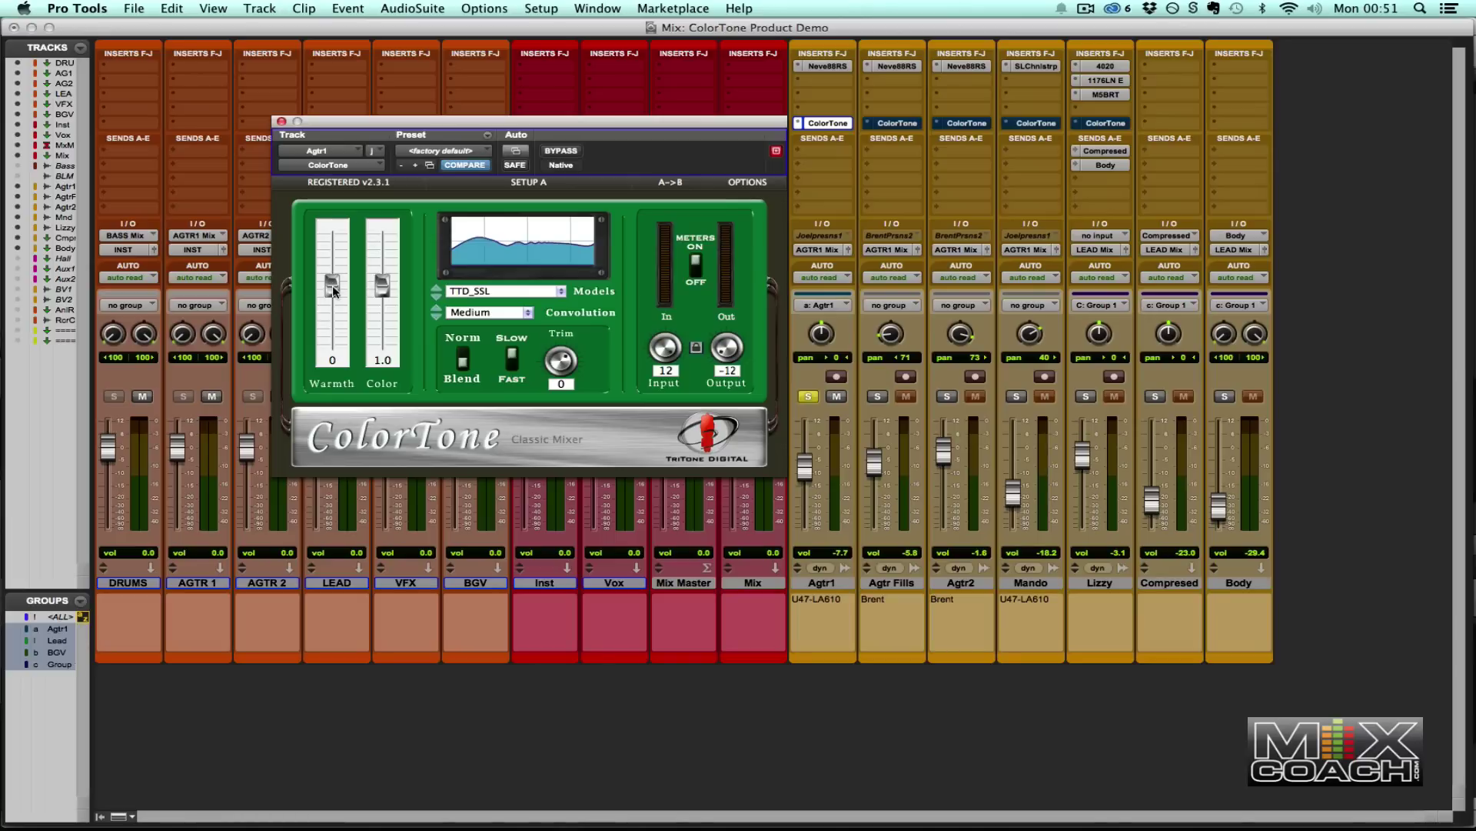
drag(334, 290, 334, 231)
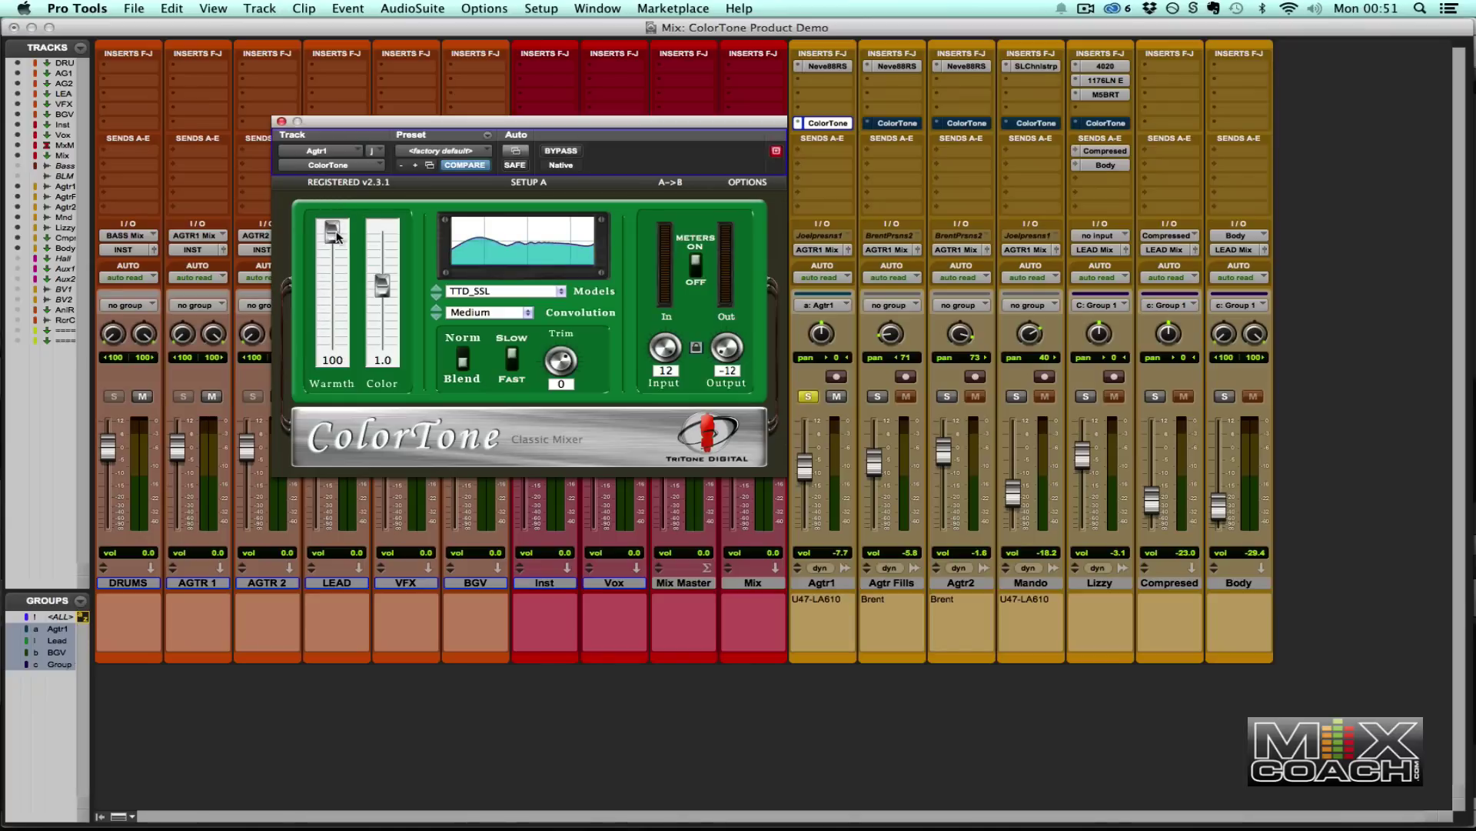
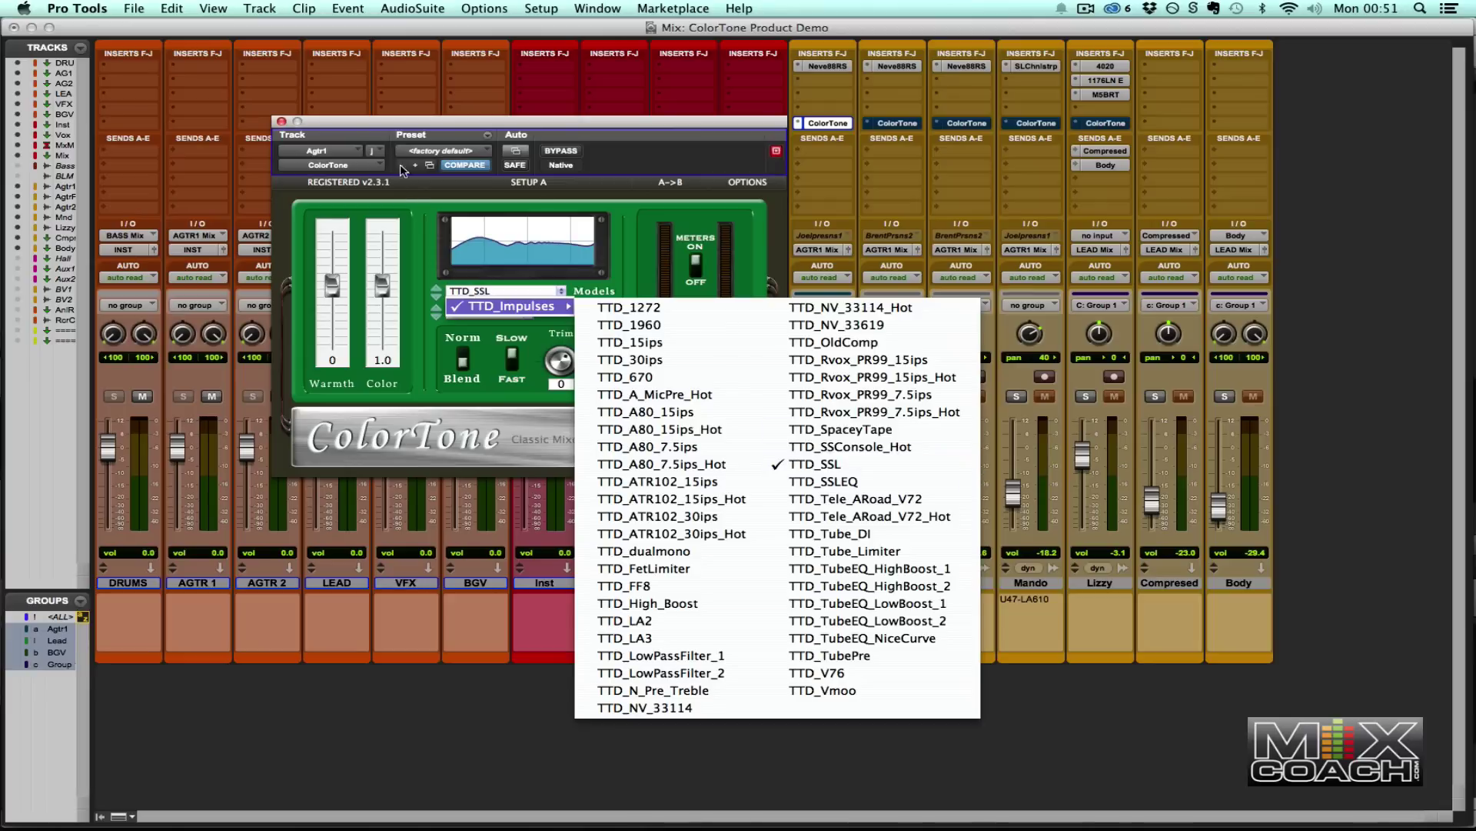
click(397, 125)
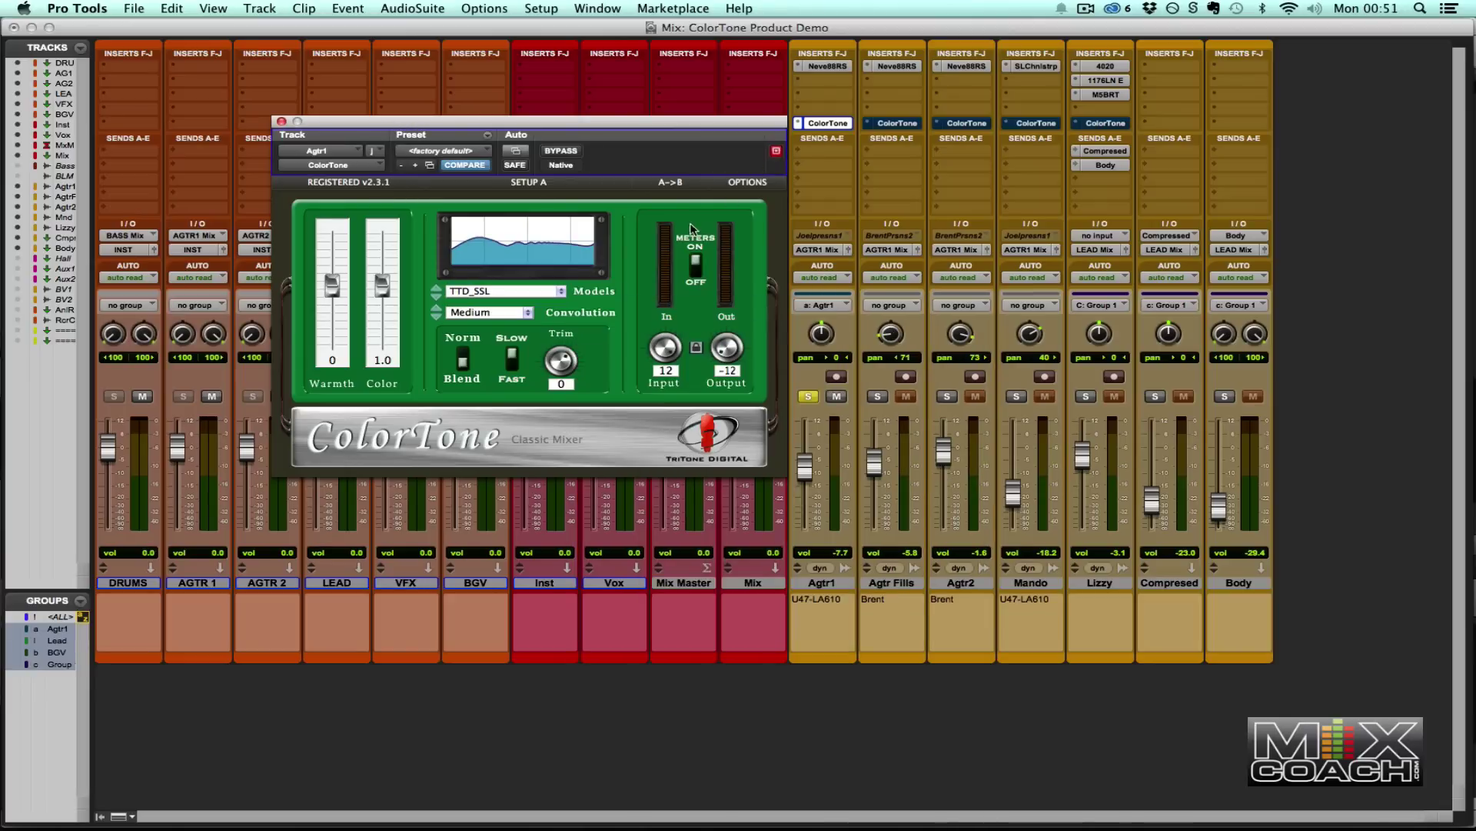
click(462, 359)
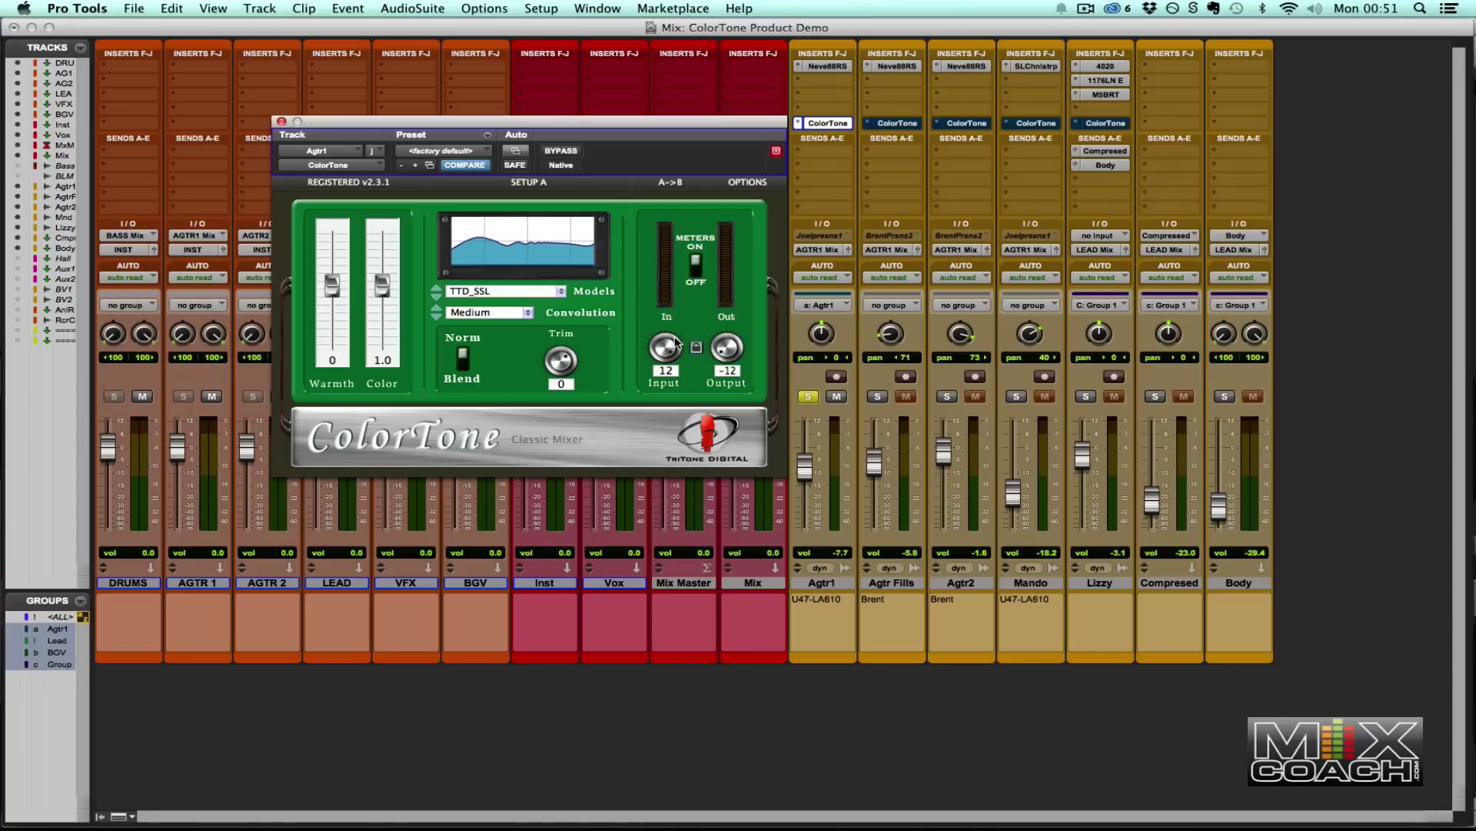
Start playback and raise the Agtr1 track volume to 0.0.
key(space)
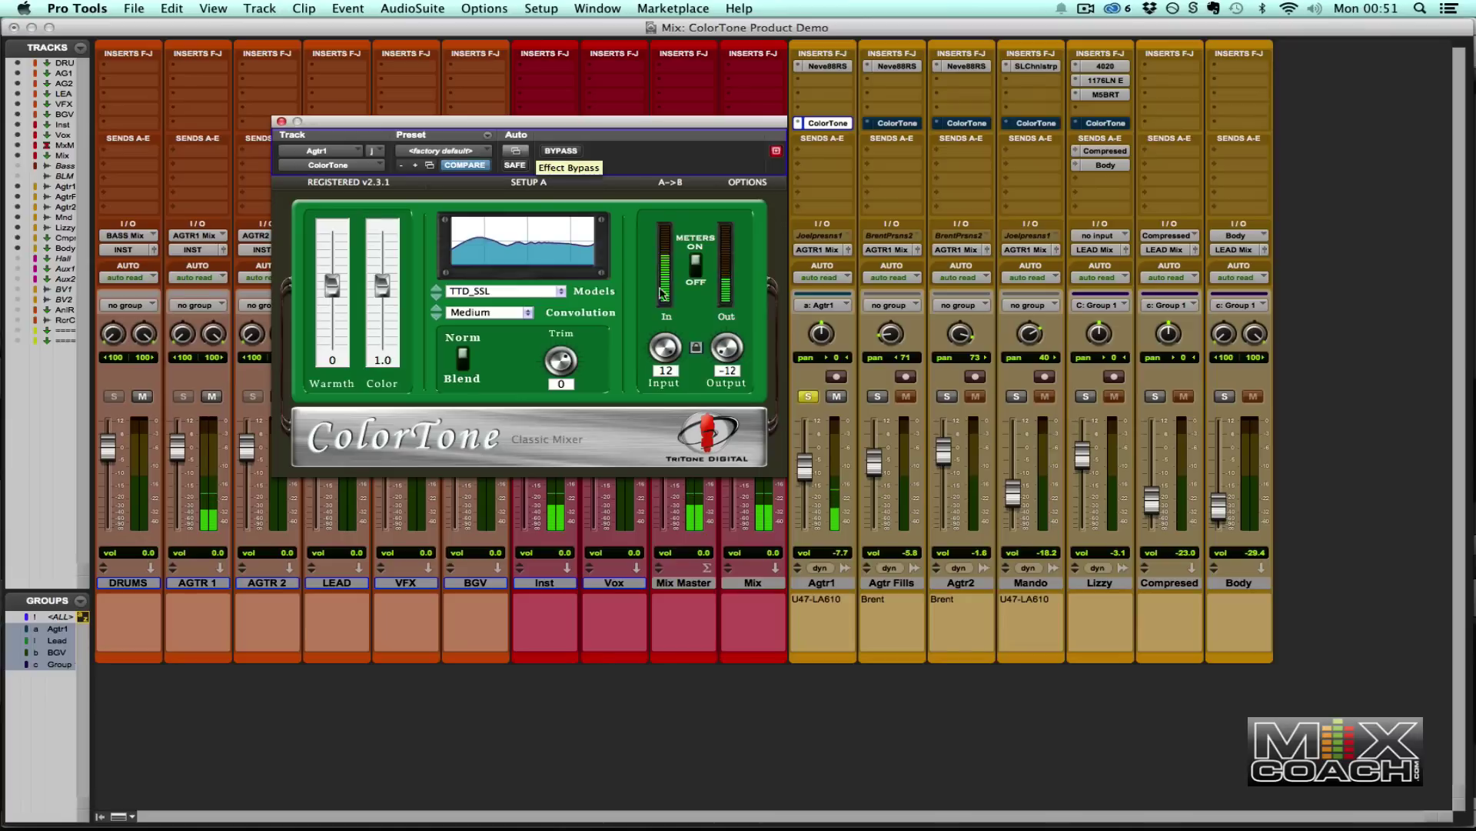
drag(806, 475, 806, 456)
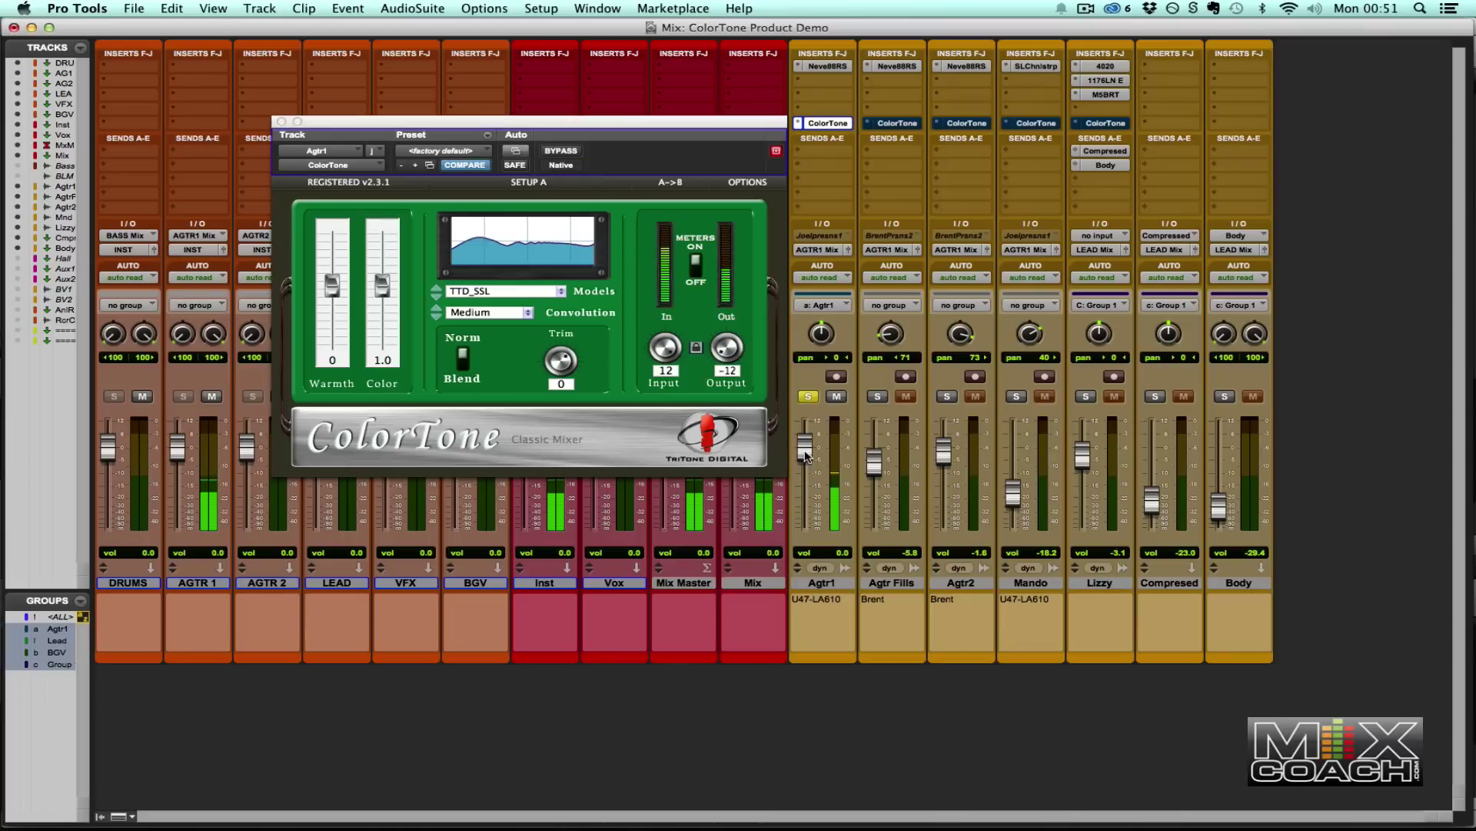
Compare the soloed Agtr1 sound with ColorTone bypassed and active during playback.
click(561, 151)
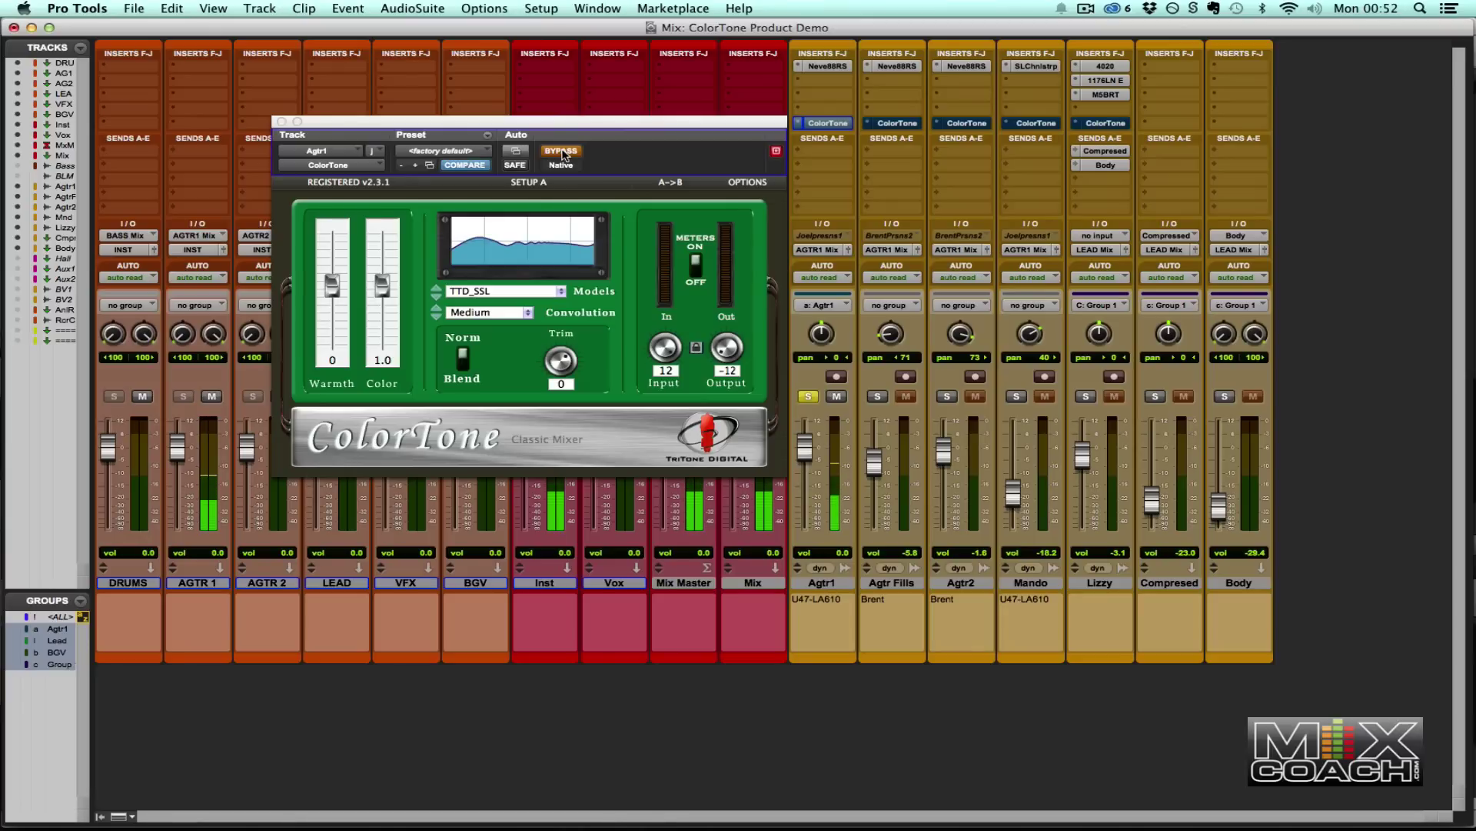
click(563, 152)
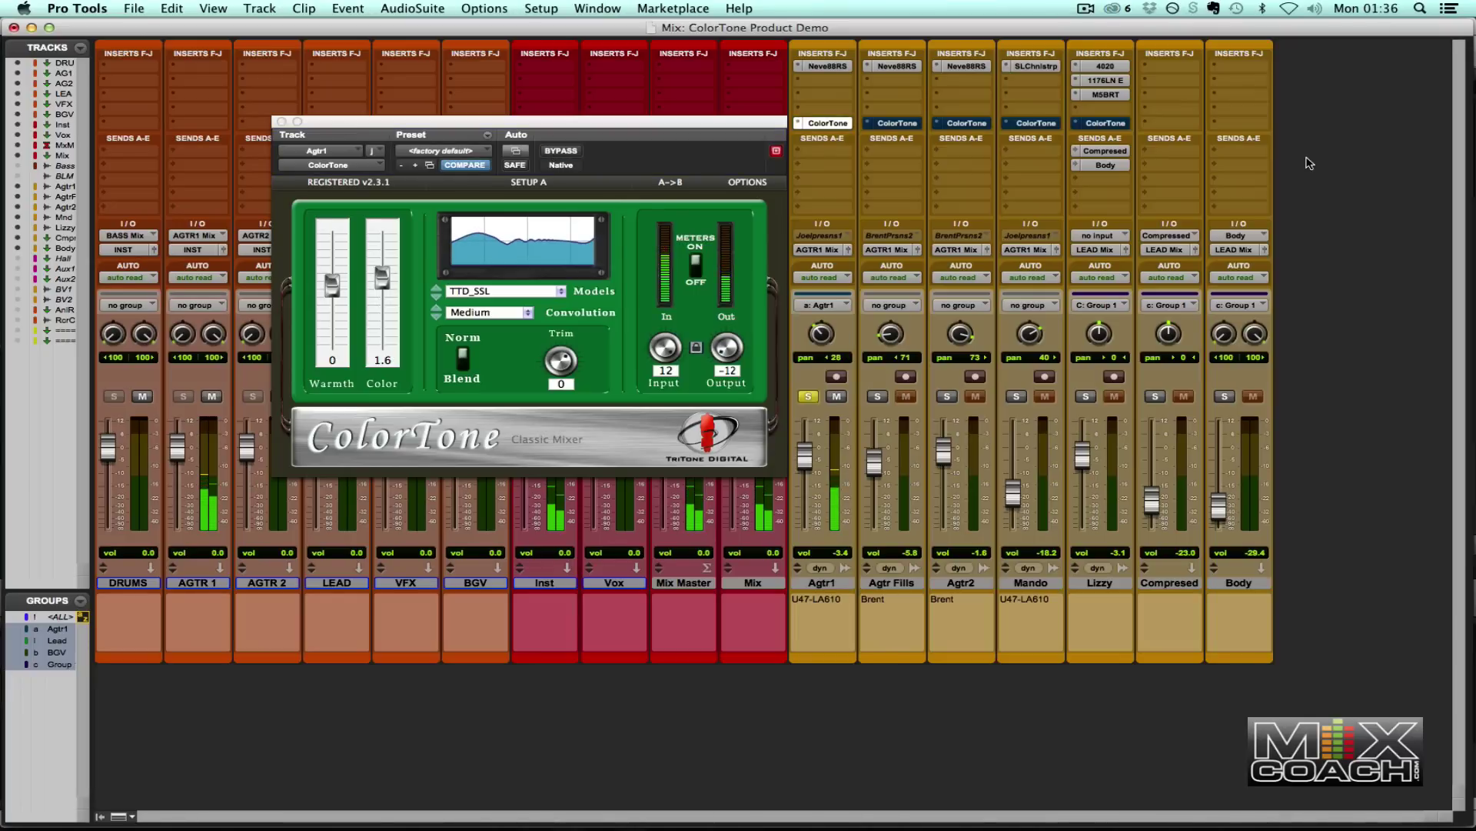
click(559, 151)
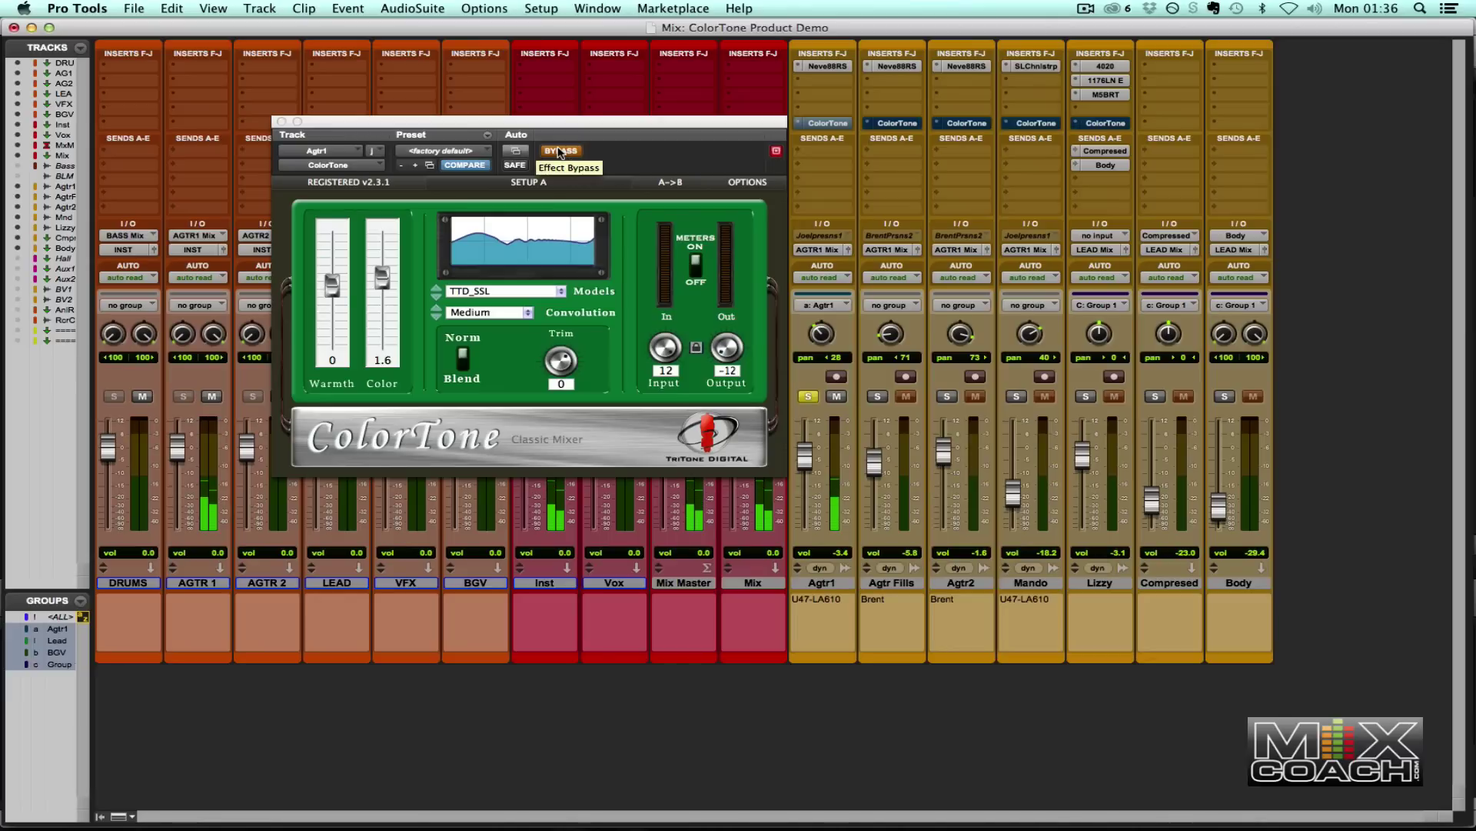
click(559, 152)
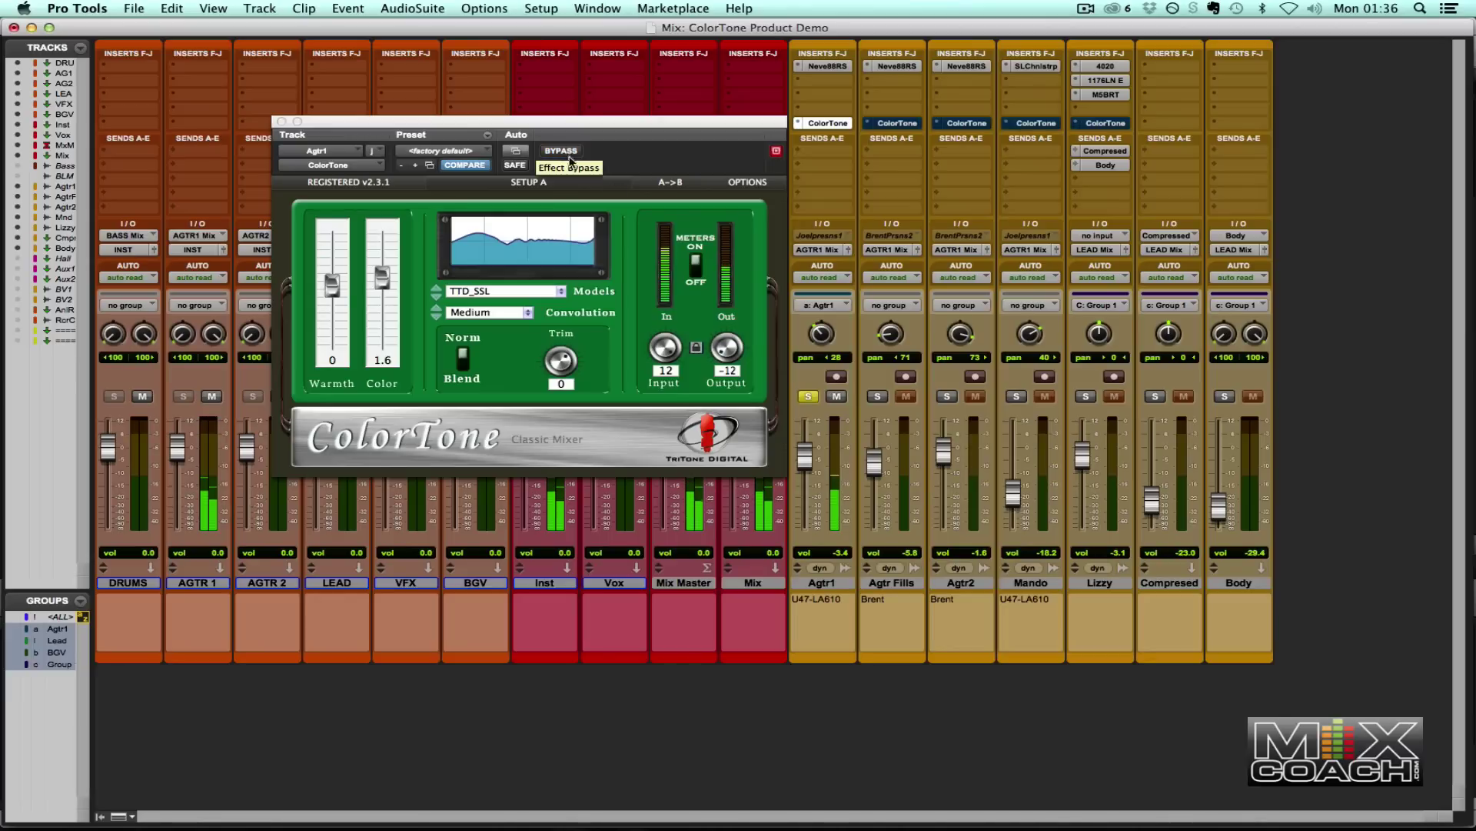
Set ColorTone's linked input to 5, Color to 2.2 and Warmth to -22, and compare the sound against bypass.
drag(663, 355, 659, 409)
drag(383, 279, 334, 303)
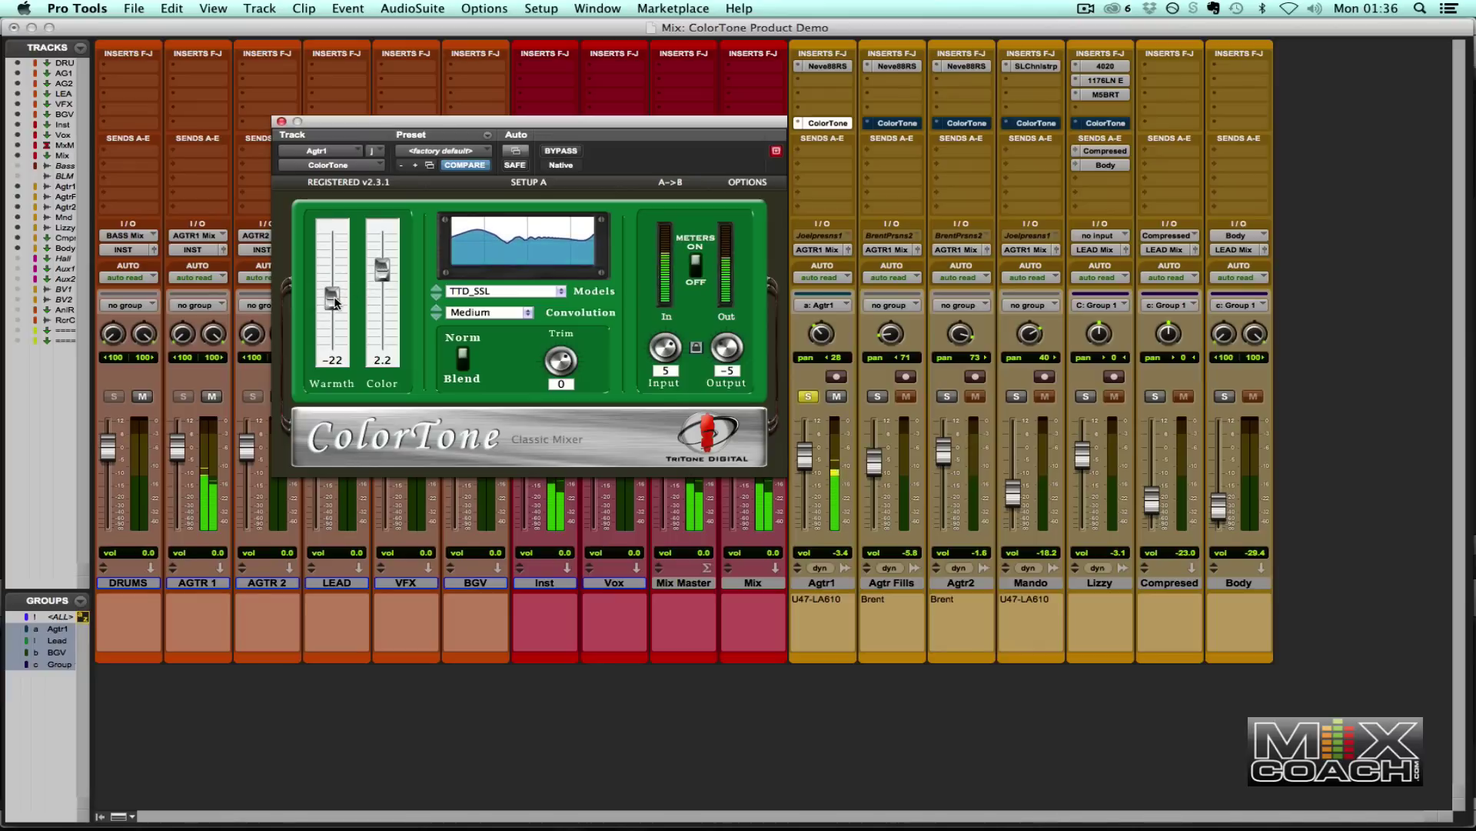
click(562, 151)
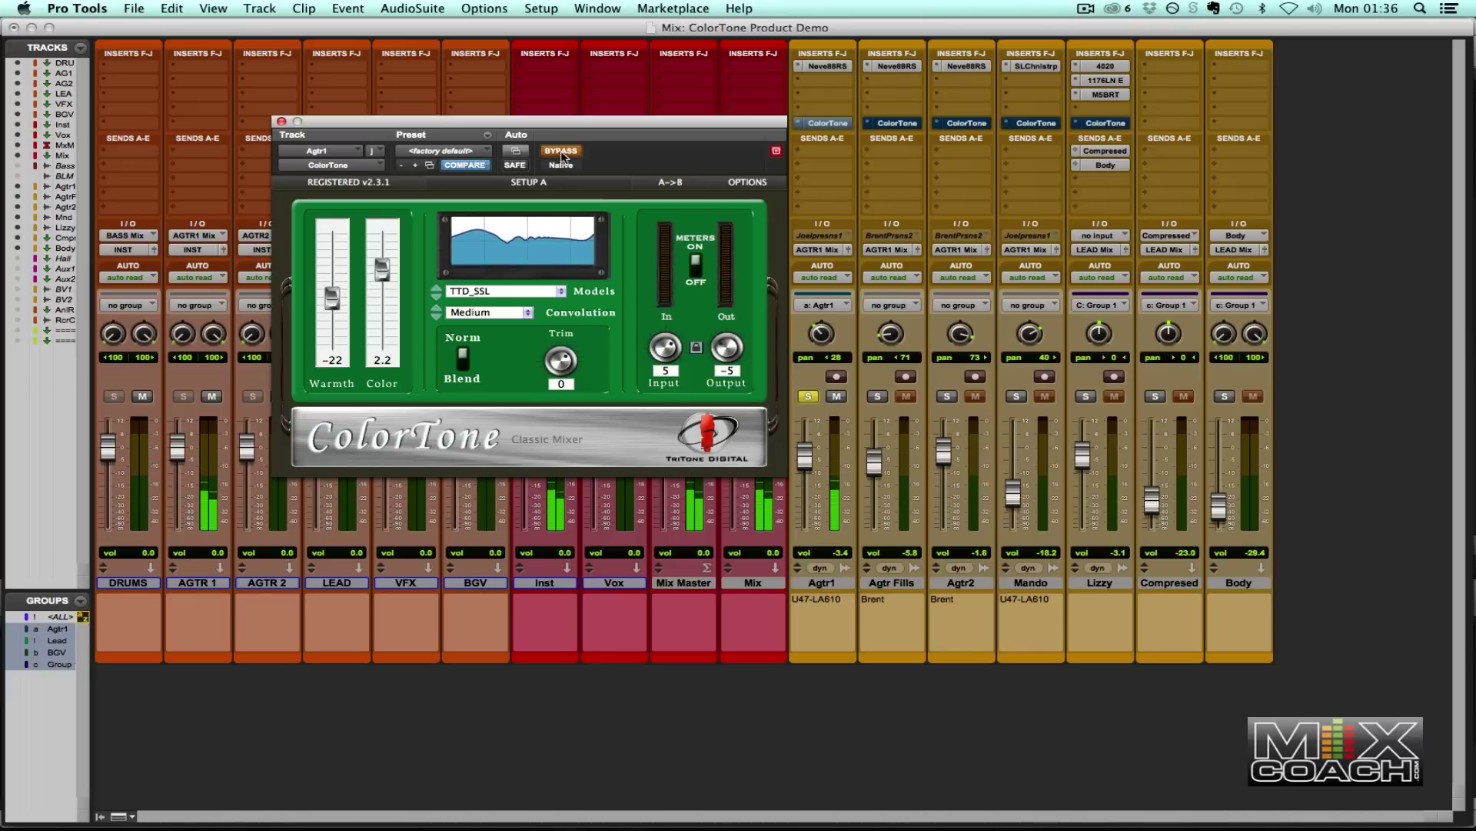
click(562, 152)
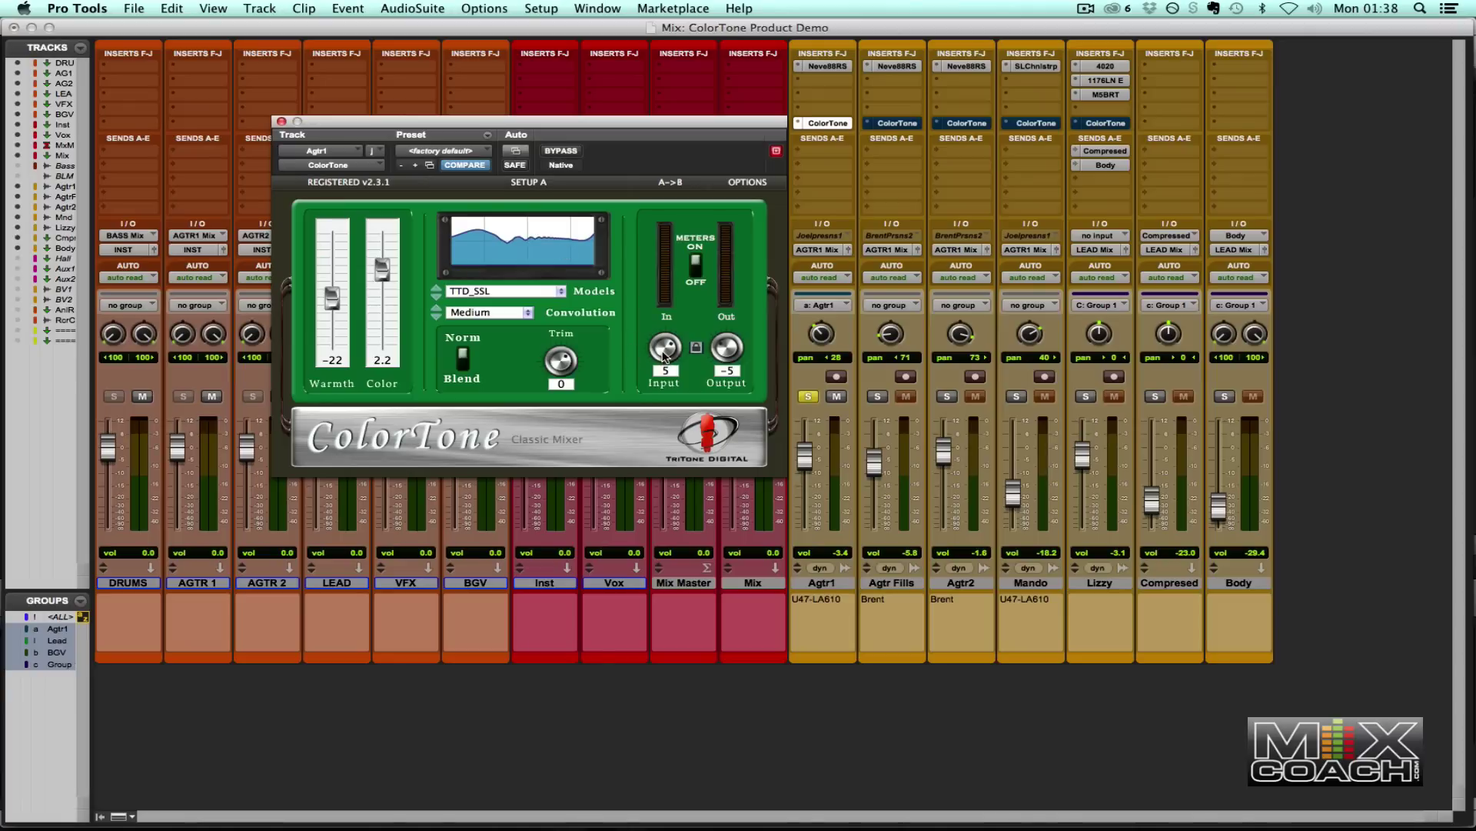
Sweep ColorTone's linked input gain, settle it at 3 with output -3, and compare the sound against bypass.
drag(665, 351, 653, 244)
drag(665, 347, 653, 416)
click(573, 152)
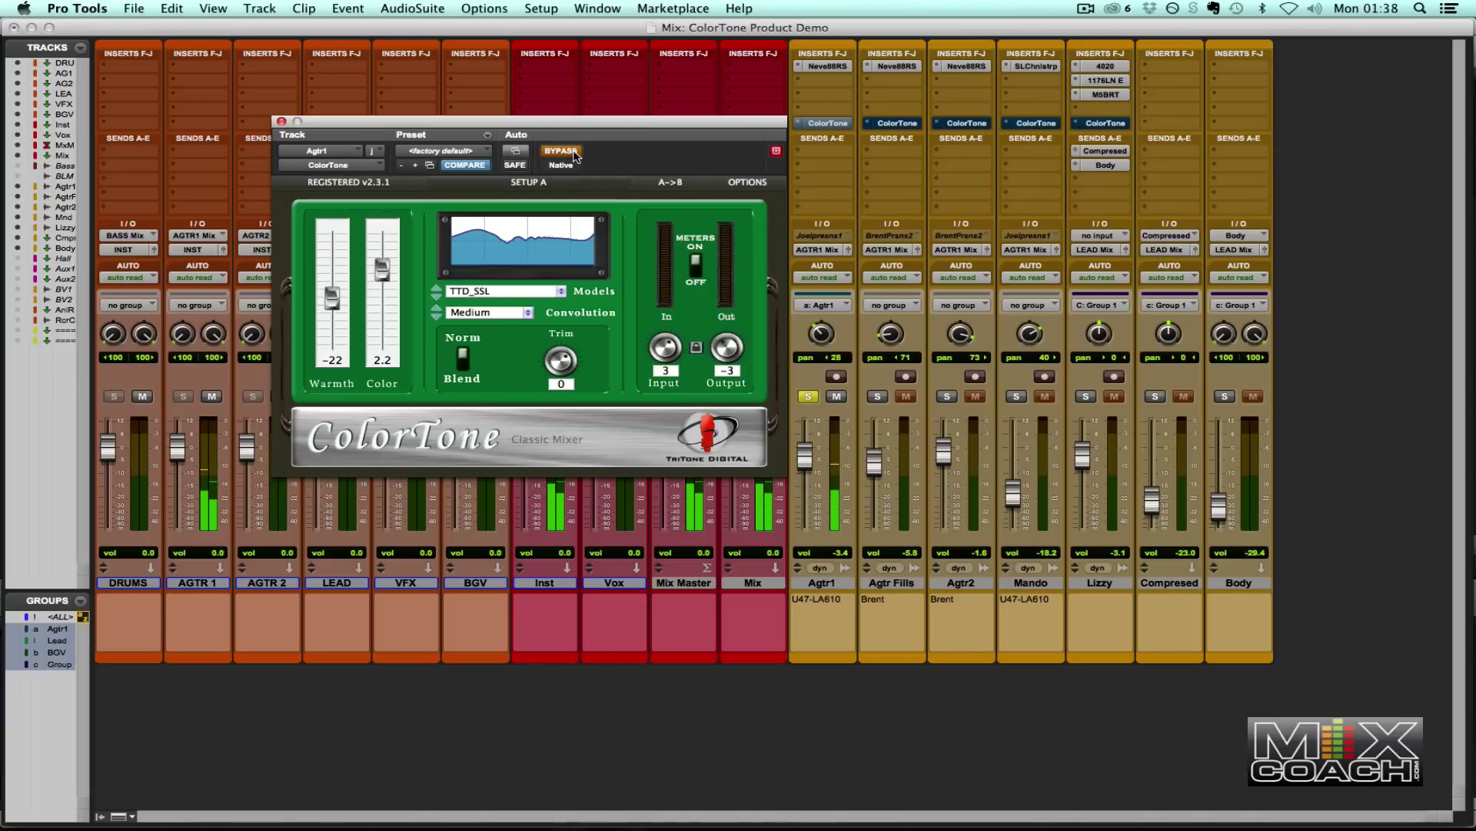
click(575, 153)
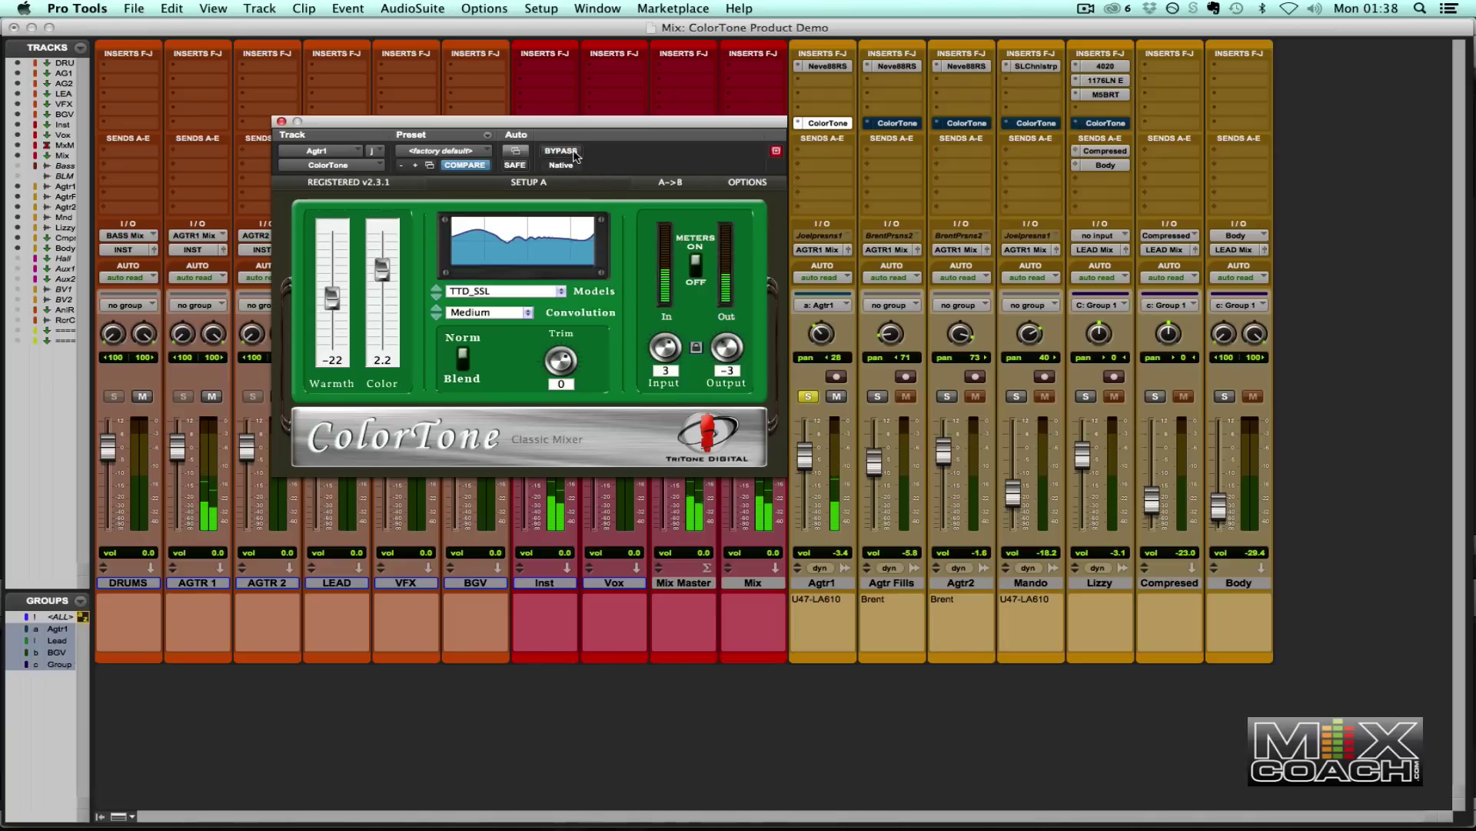
Set ColorTone's convolution size to Small.
click(436, 317)
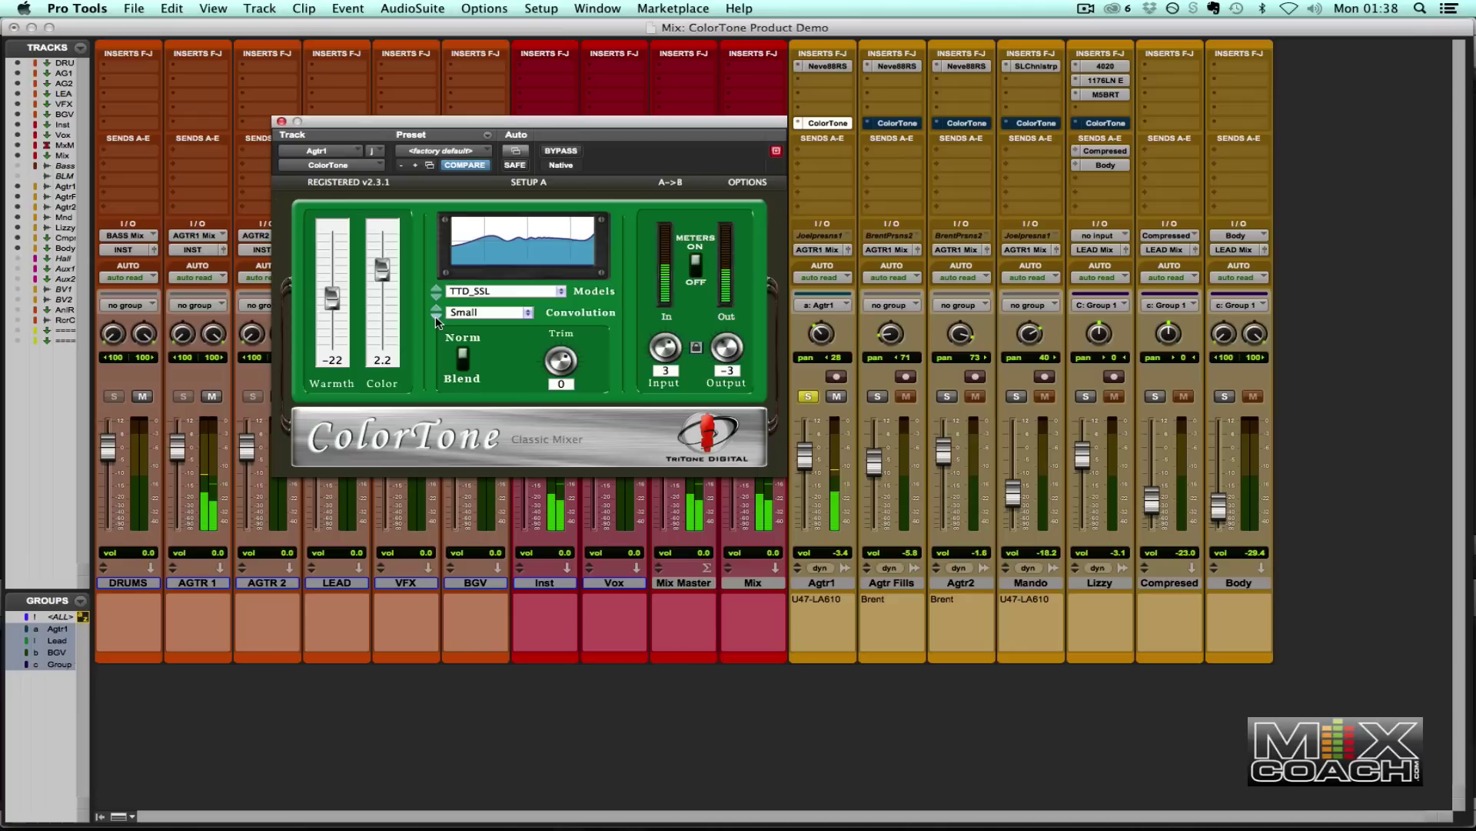
Set Agtr1's ColorTone Warmth to -7 and Color to 1.6, comparing the sound against bypass before and after.
click(568, 151)
click(569, 153)
drag(333, 300, 386, 278)
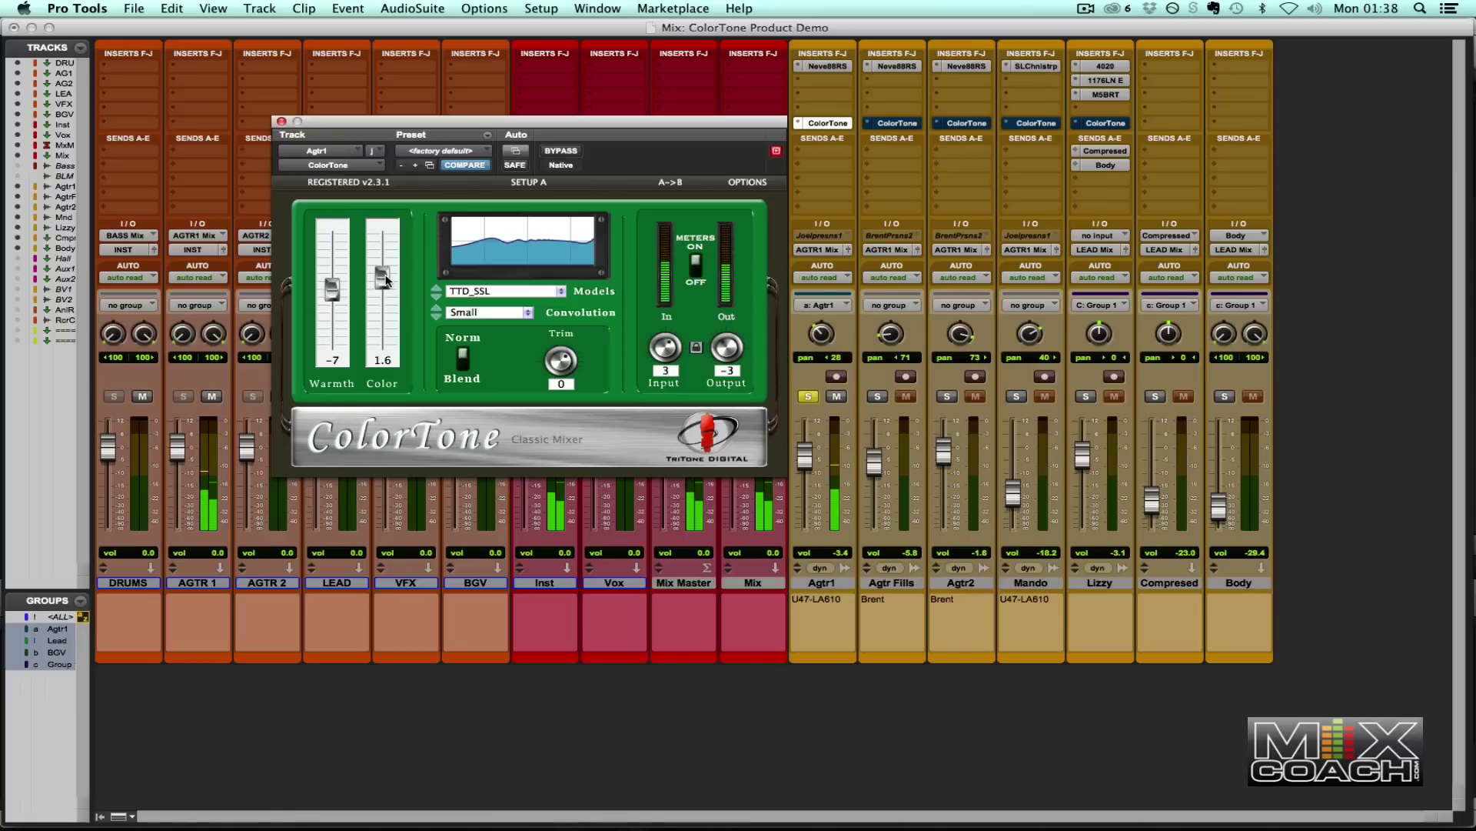
click(561, 155)
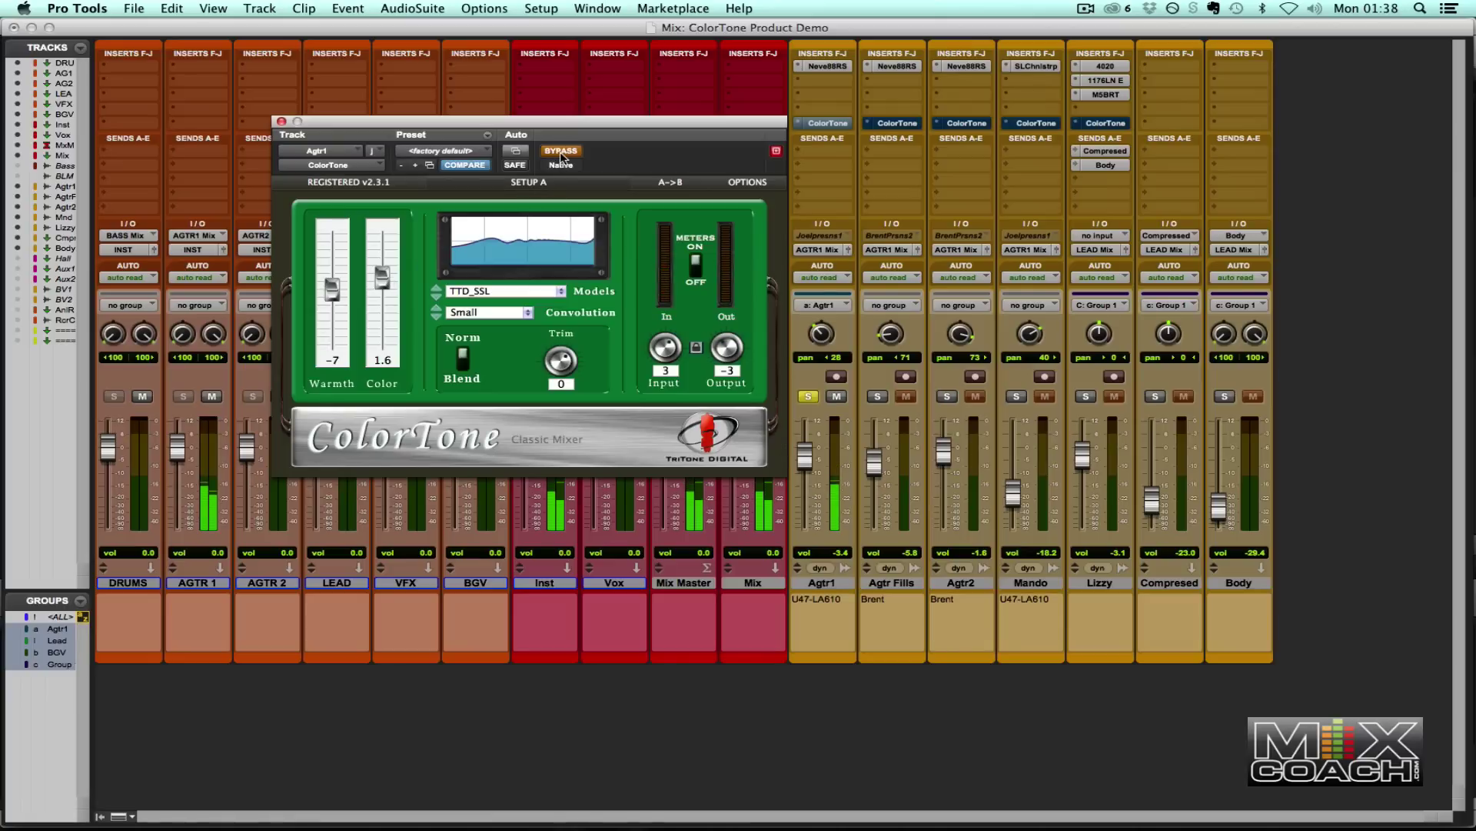
click(561, 155)
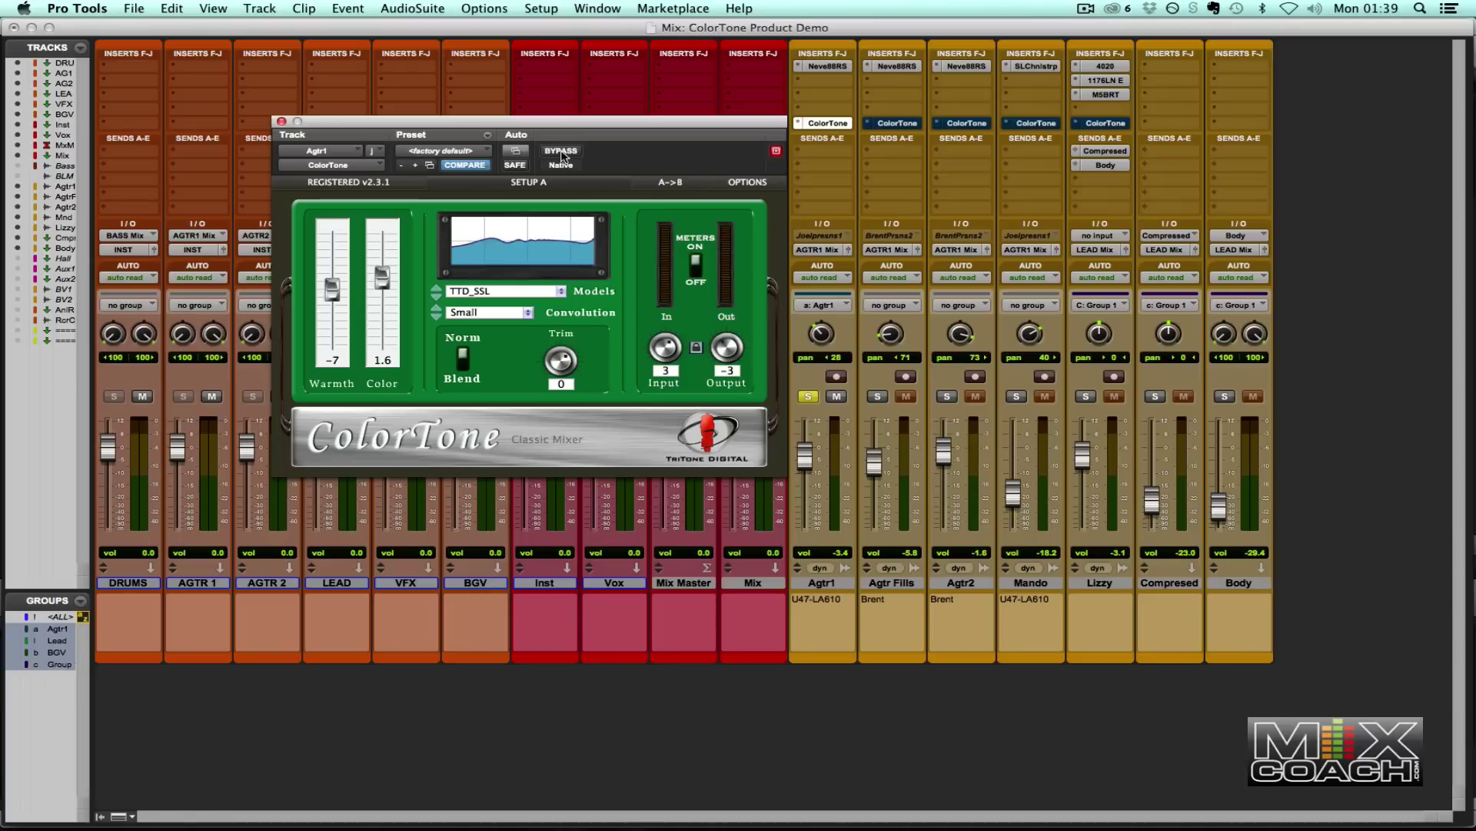
Listen to the soloed Agtr1 track during playback with ColorTone alternately bypassed and active.
click(562, 152)
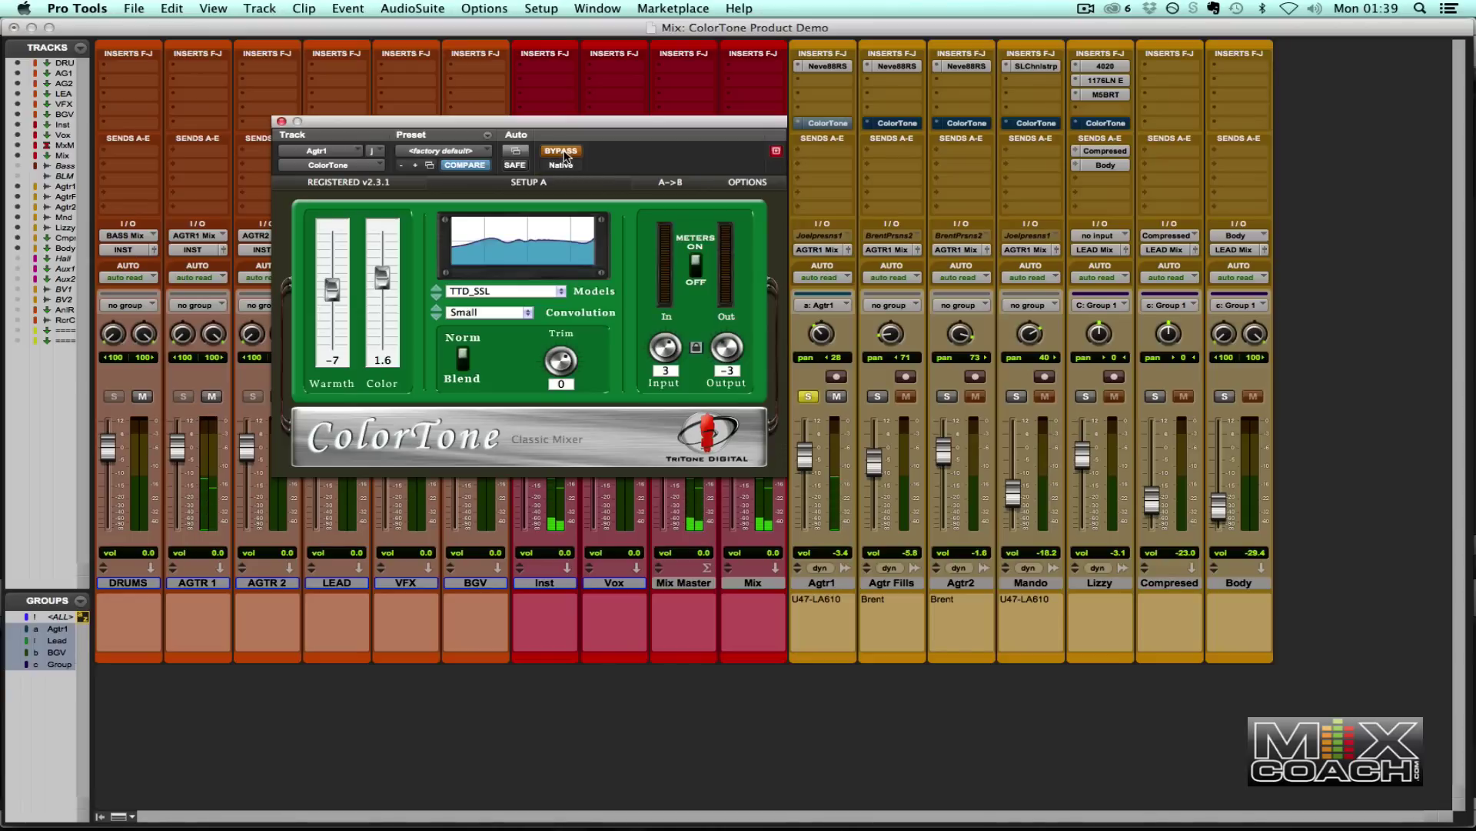
click(562, 152)
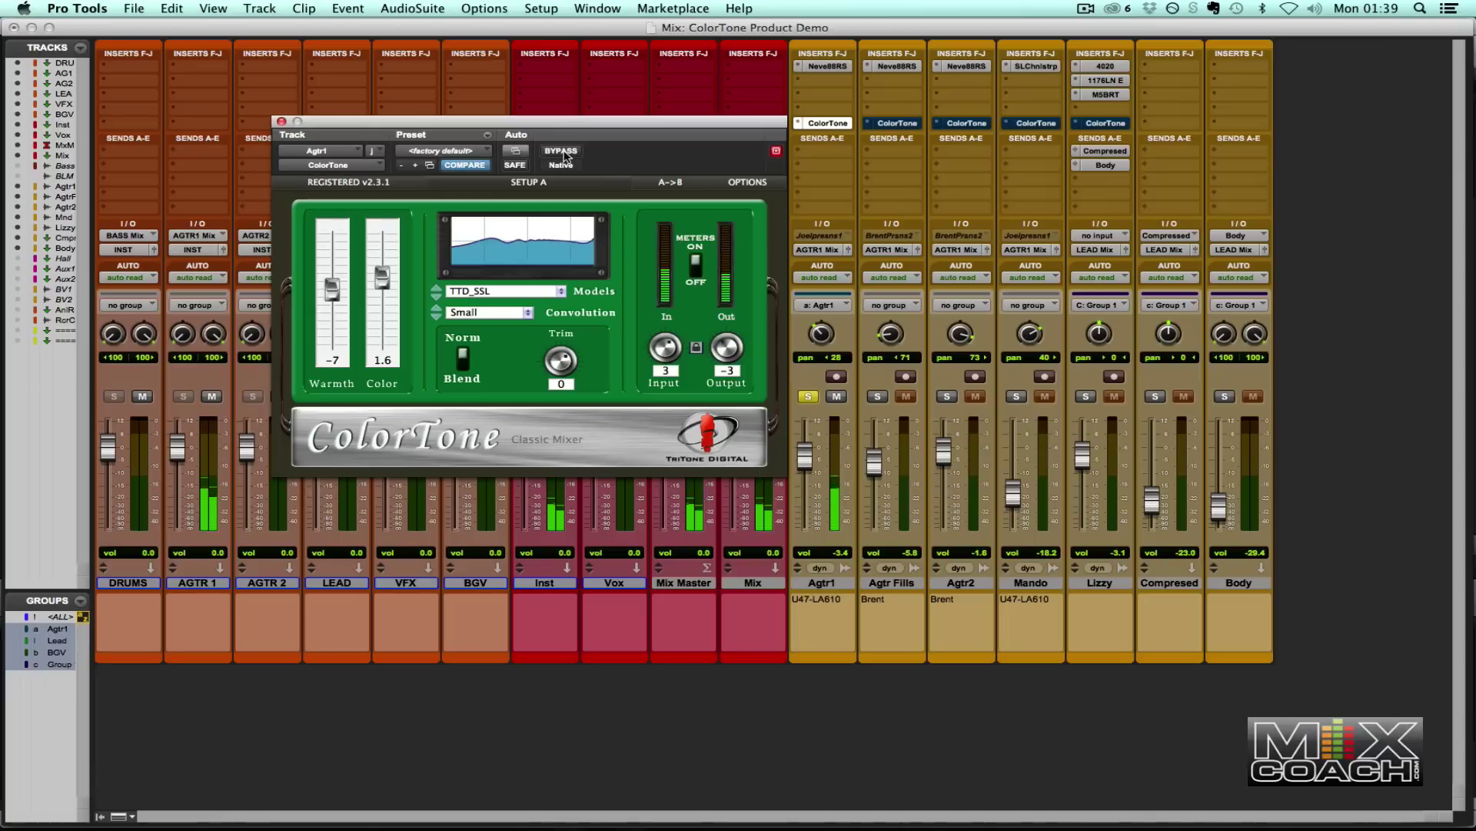
click(562, 152)
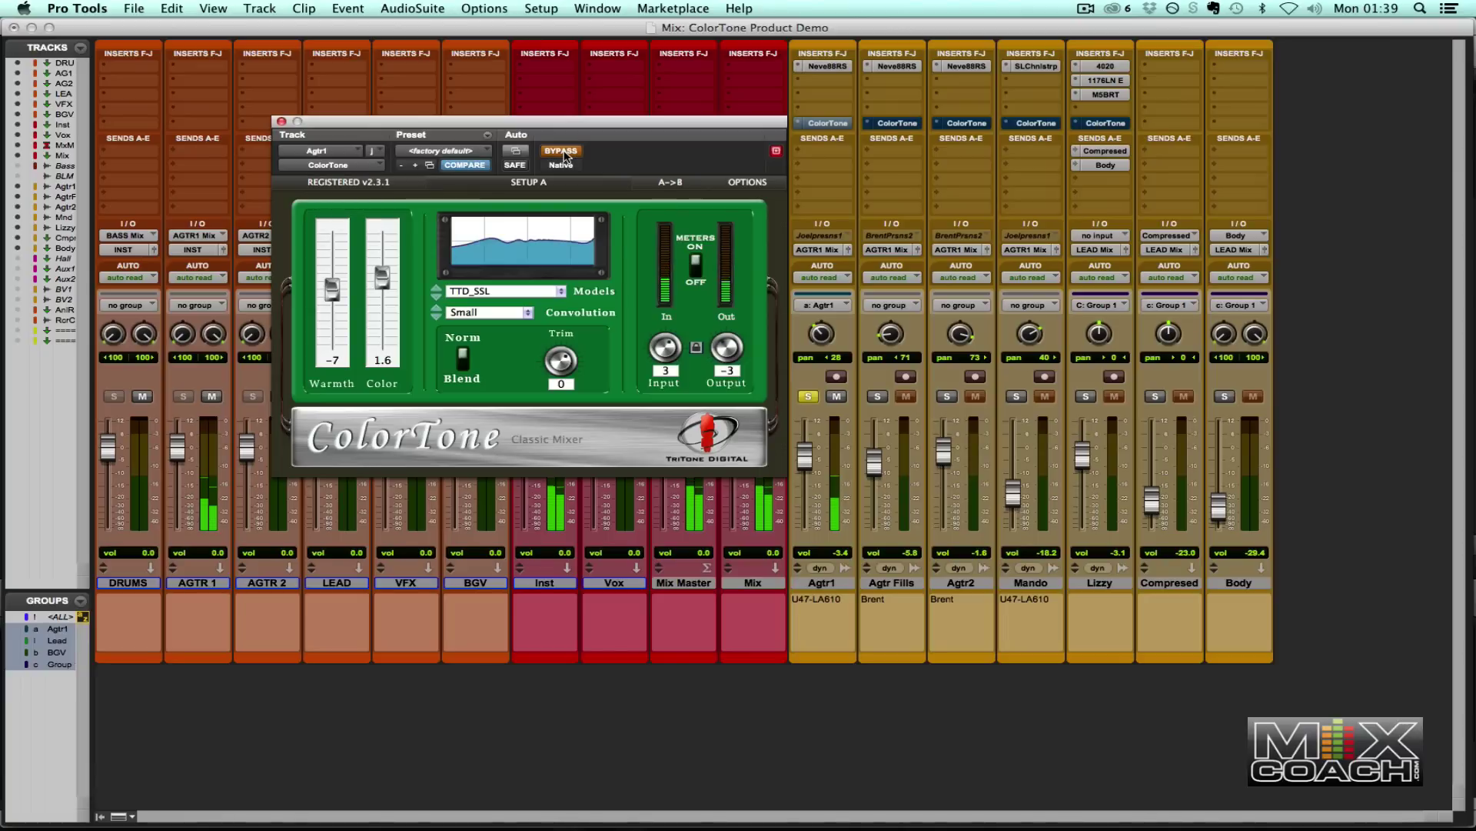
click(562, 152)
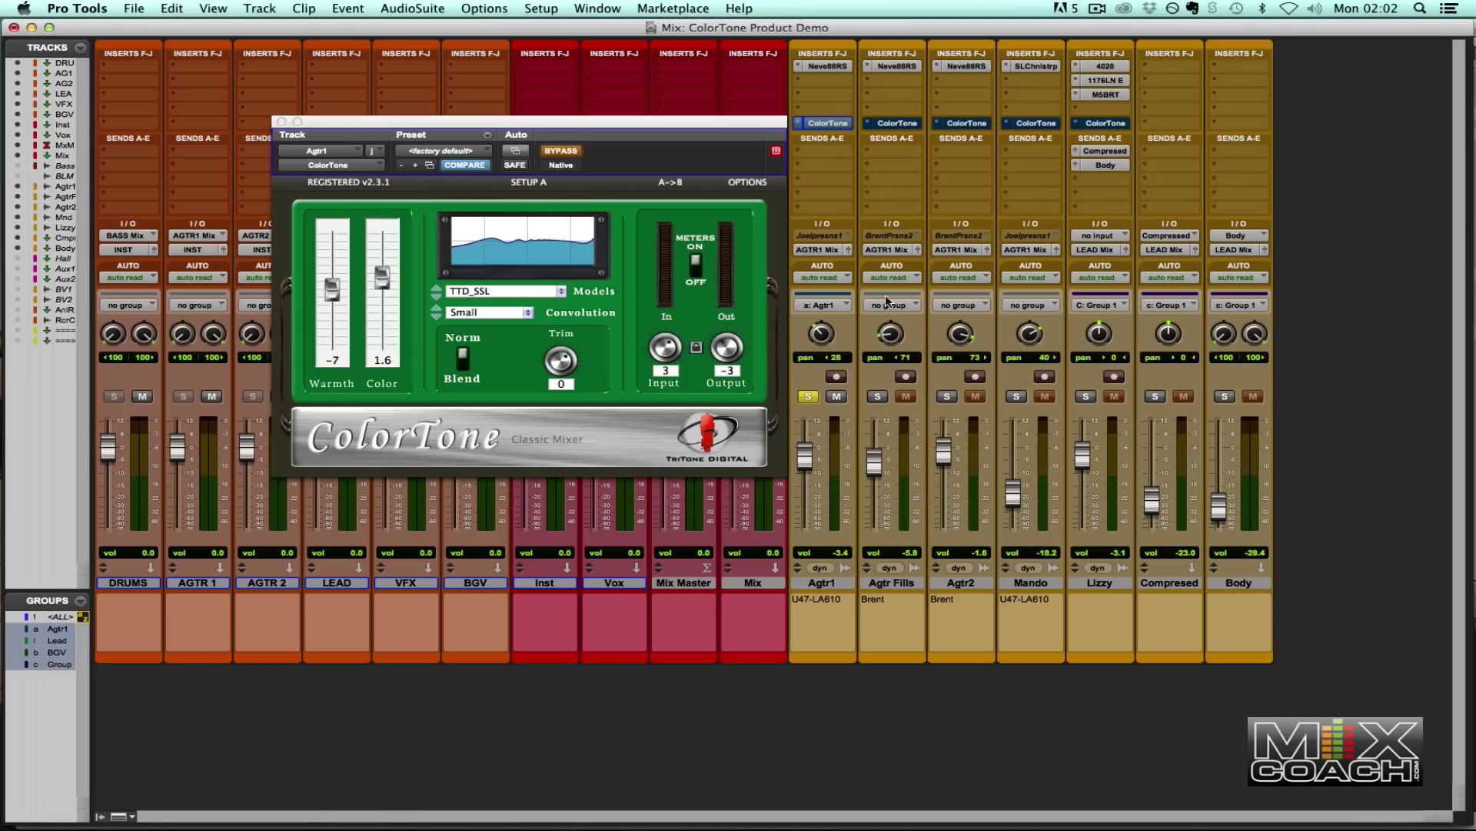
Solo the Lizzy track and open its ColorTone insert, taking the plug-in out of bypass.
click(1085, 396)
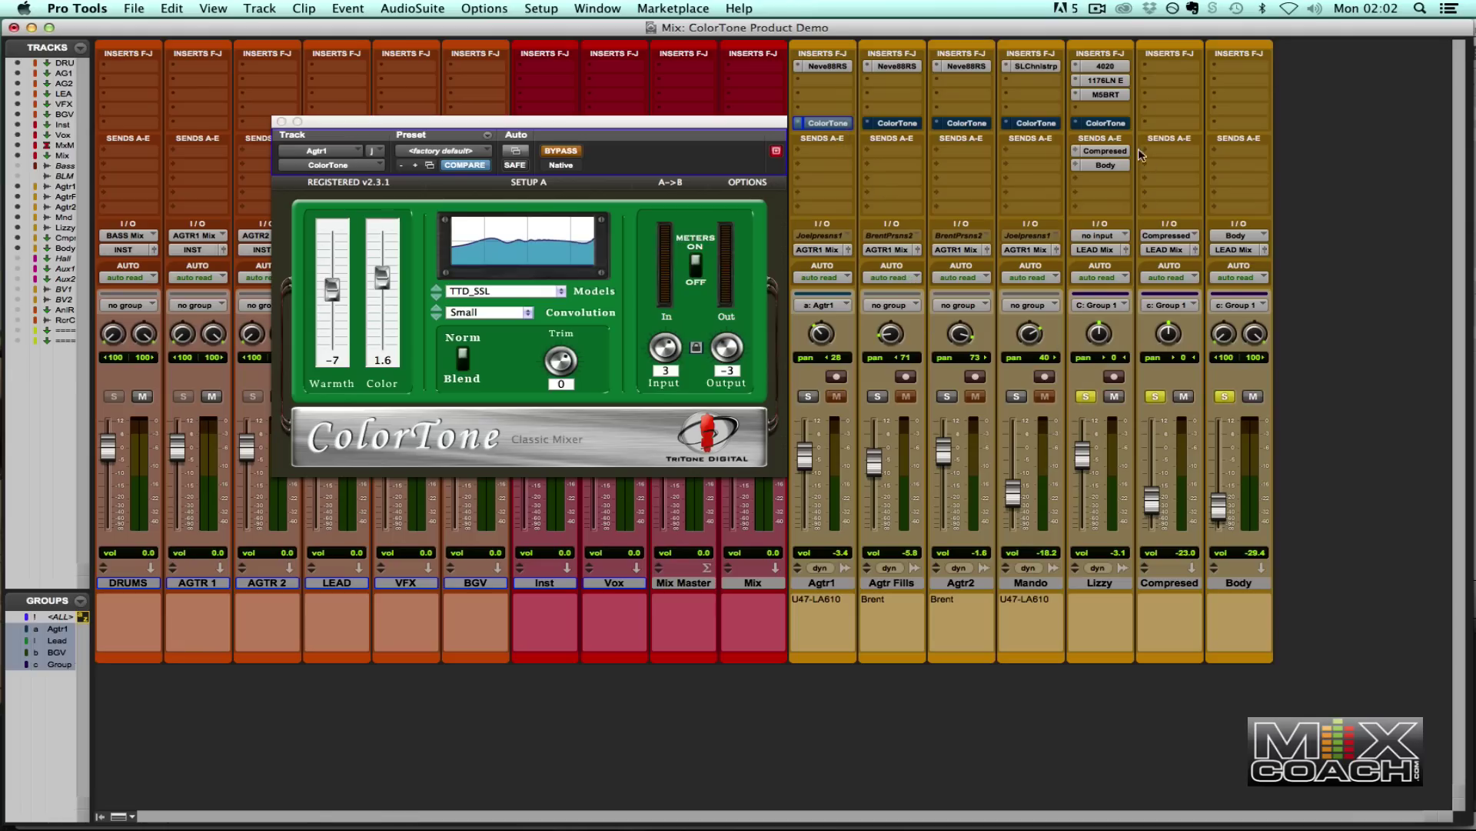
click(1107, 123)
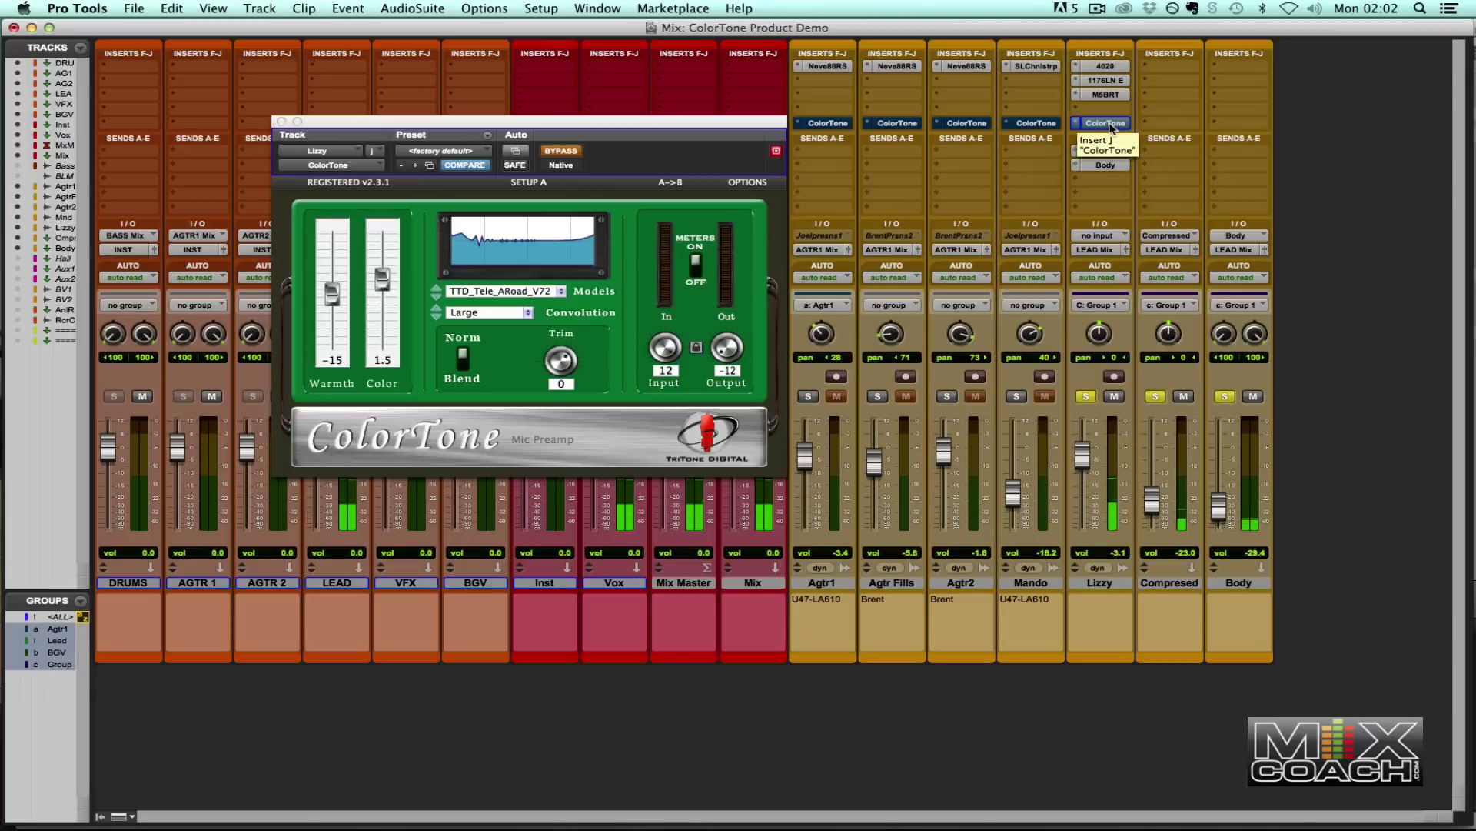
super+click(1107, 123)
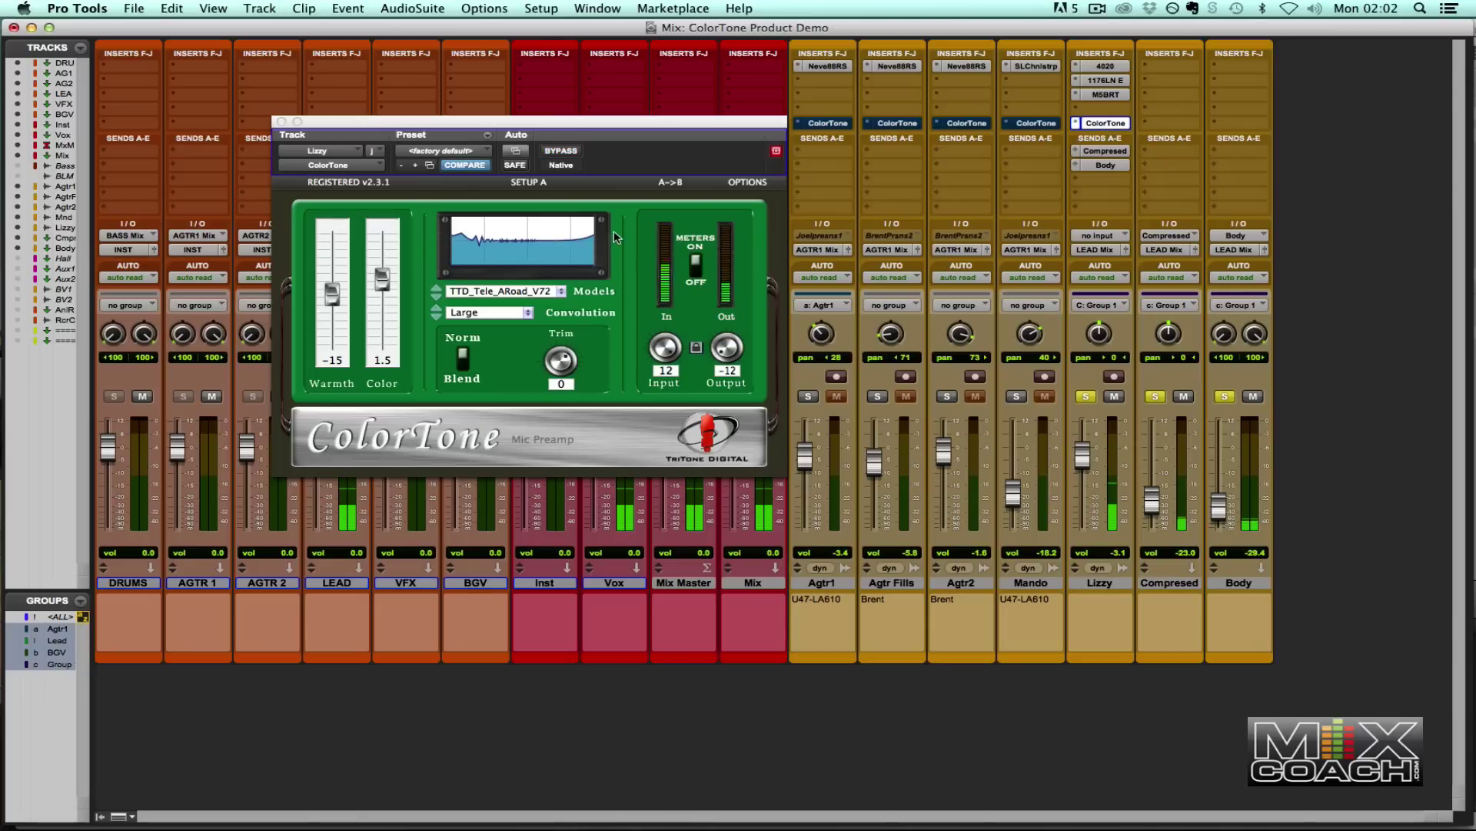
Reset Lizzy's ColorTone Warmth to 0 and Color to 1.0, and set the linked gain to input 5, output -5.
alt+click(333, 292)
alt+click(383, 278)
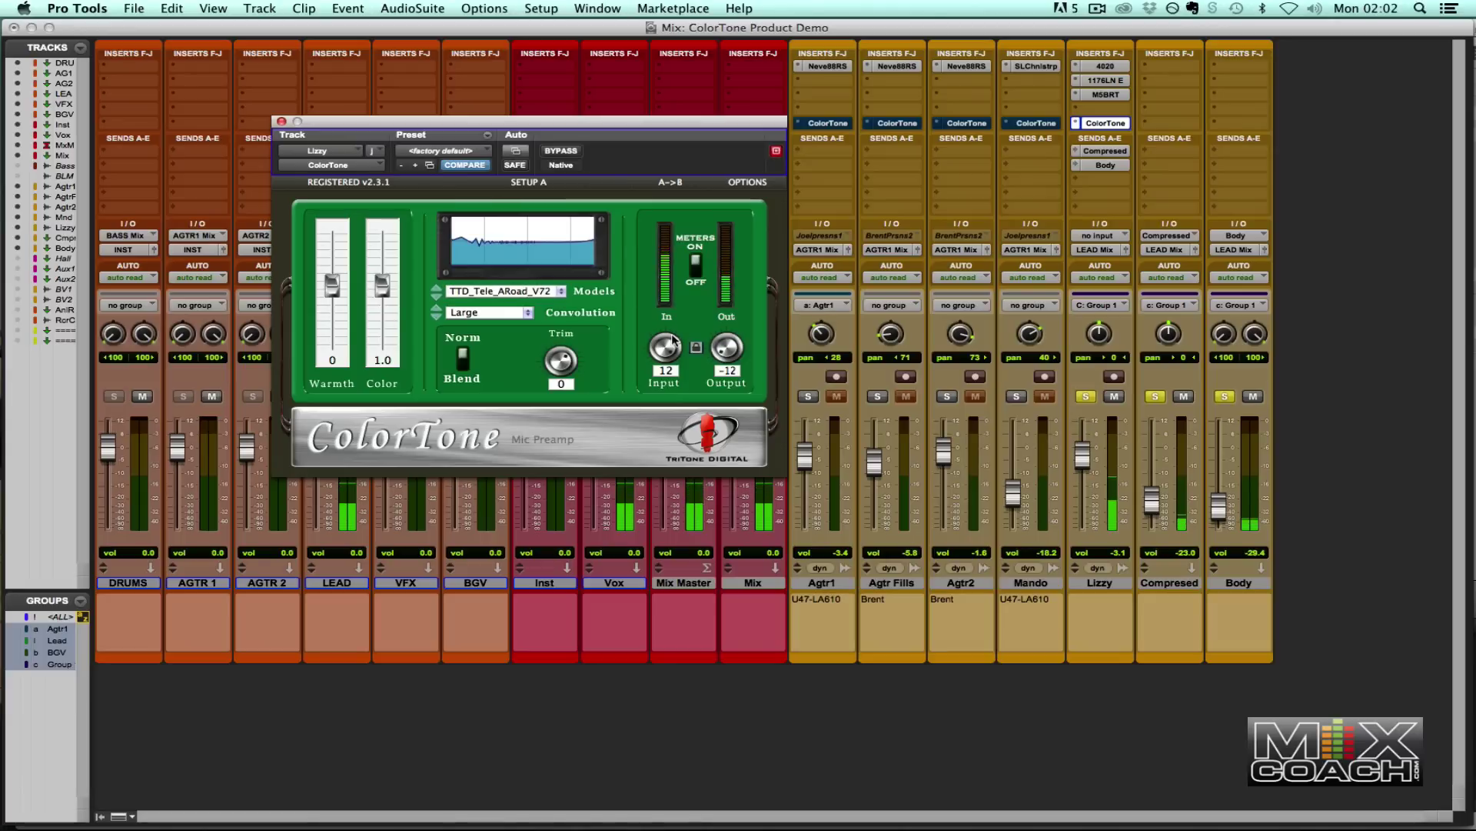
drag(674, 339, 644, 419)
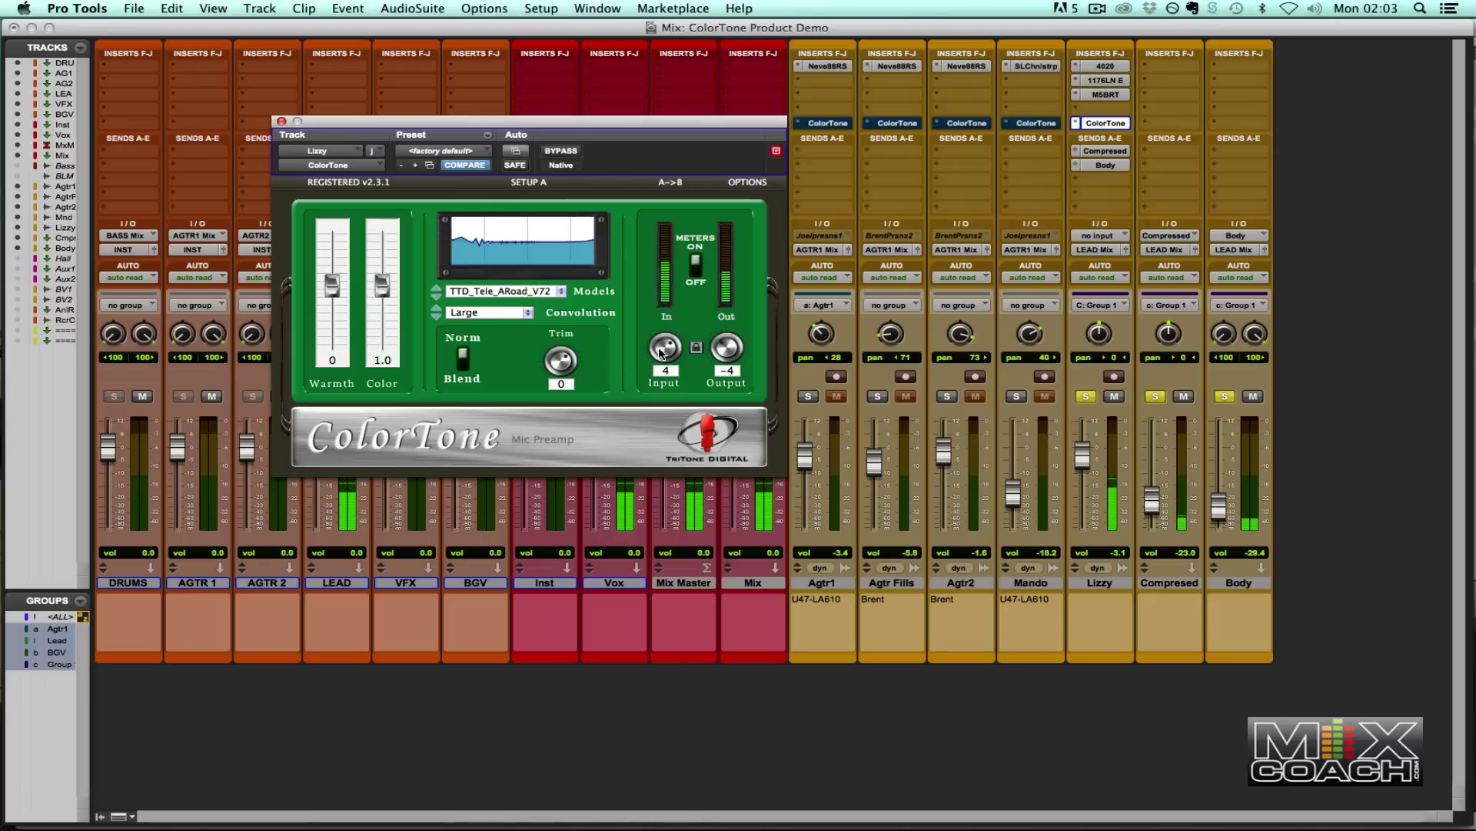
drag(660, 352, 660, 347)
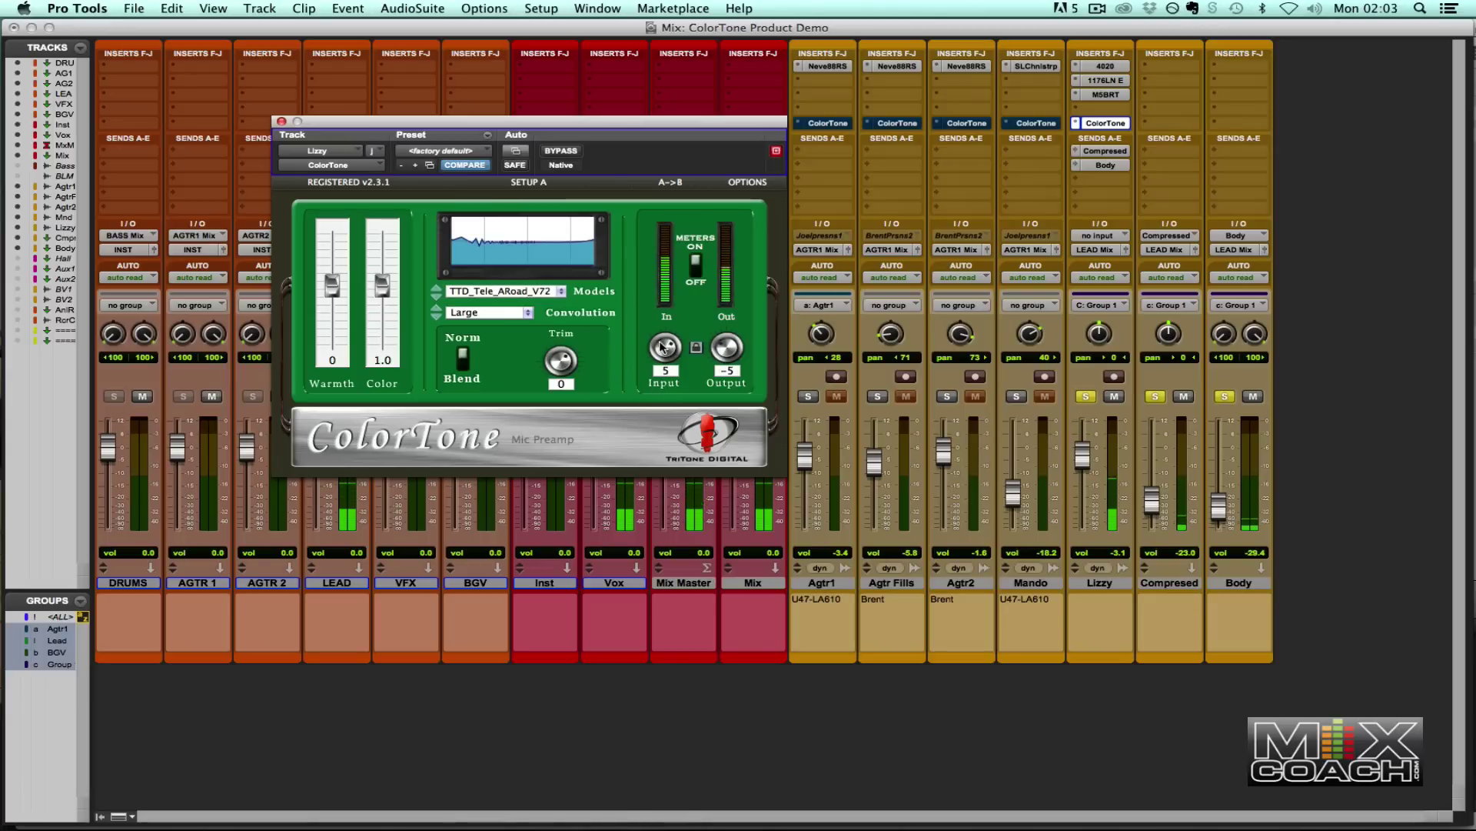
Set Color to 1.9 on Lizzy's ColorTone, comparing the soloed sound against bypass before and after.
click(570, 156)
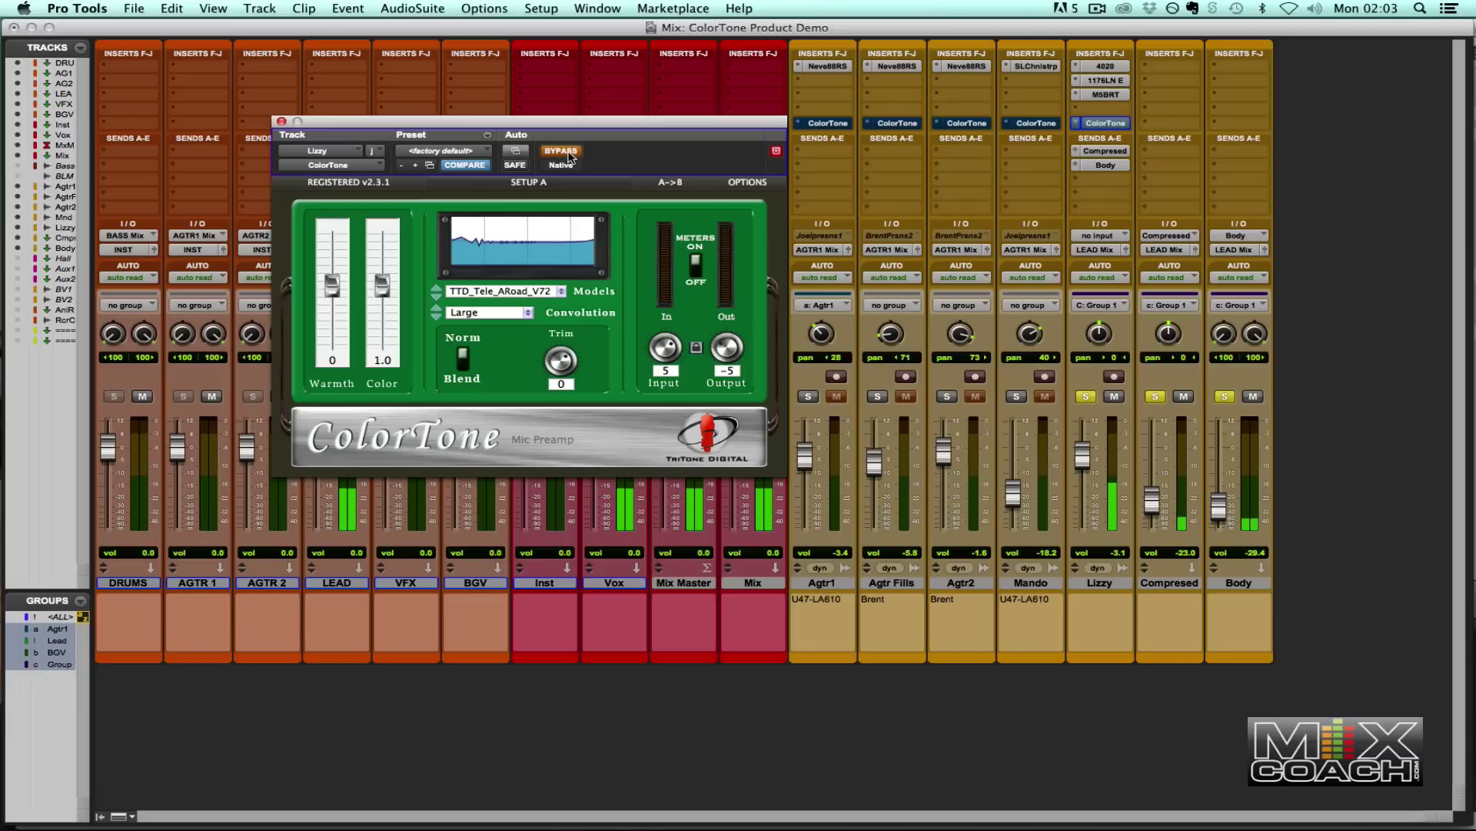
click(571, 155)
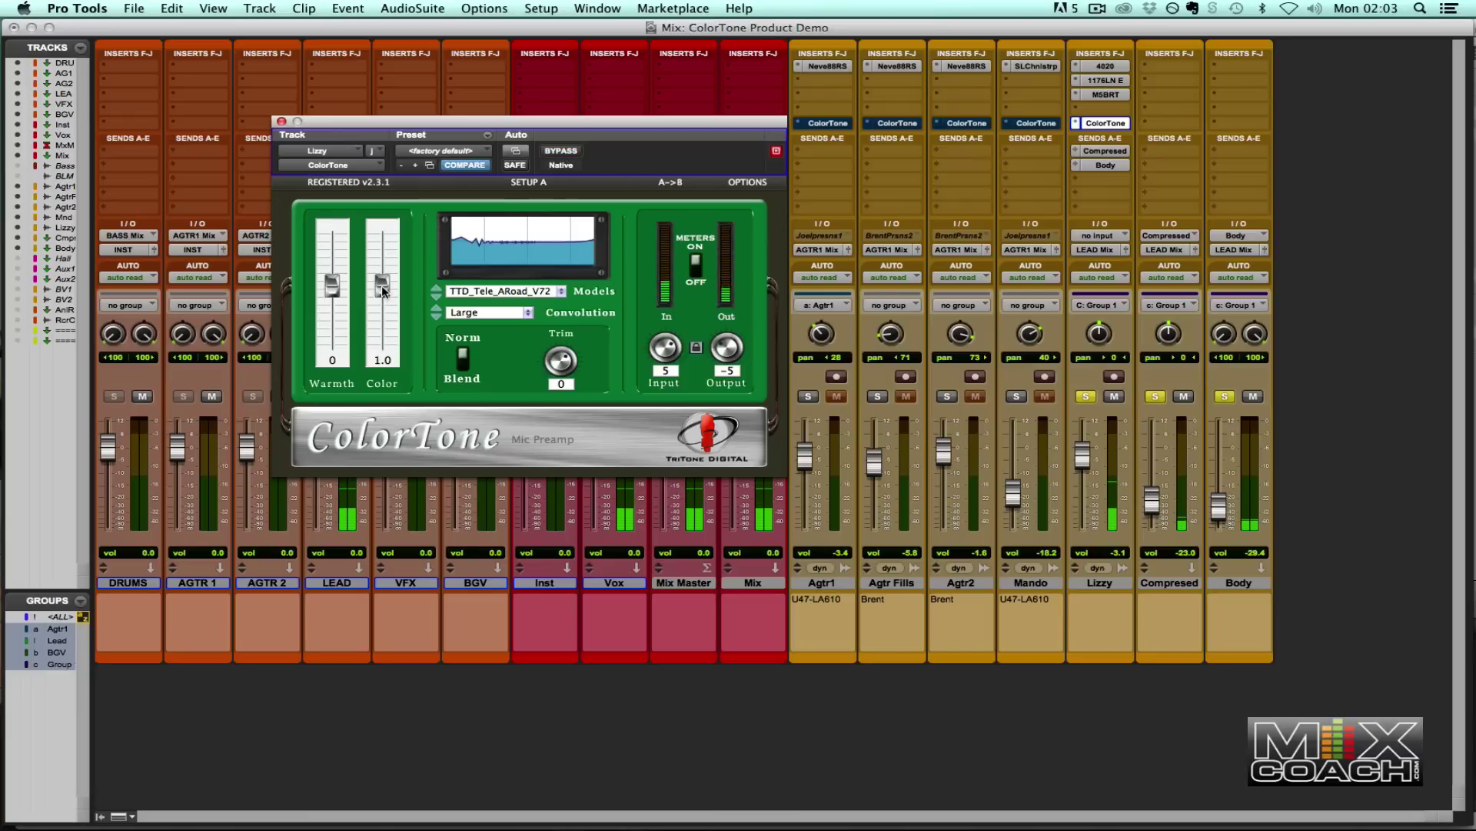
drag(382, 287, 388, 272)
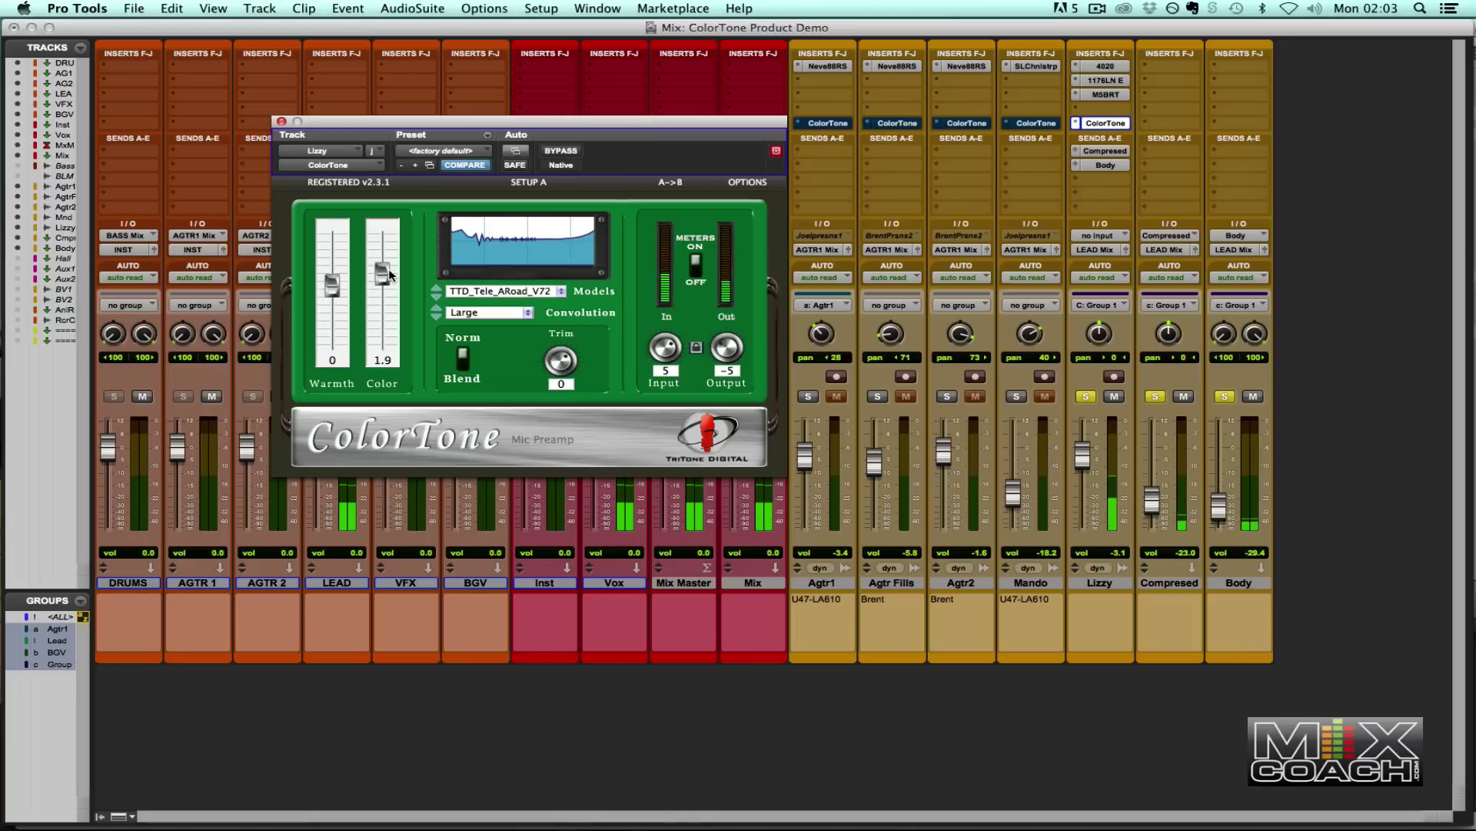
click(569, 153)
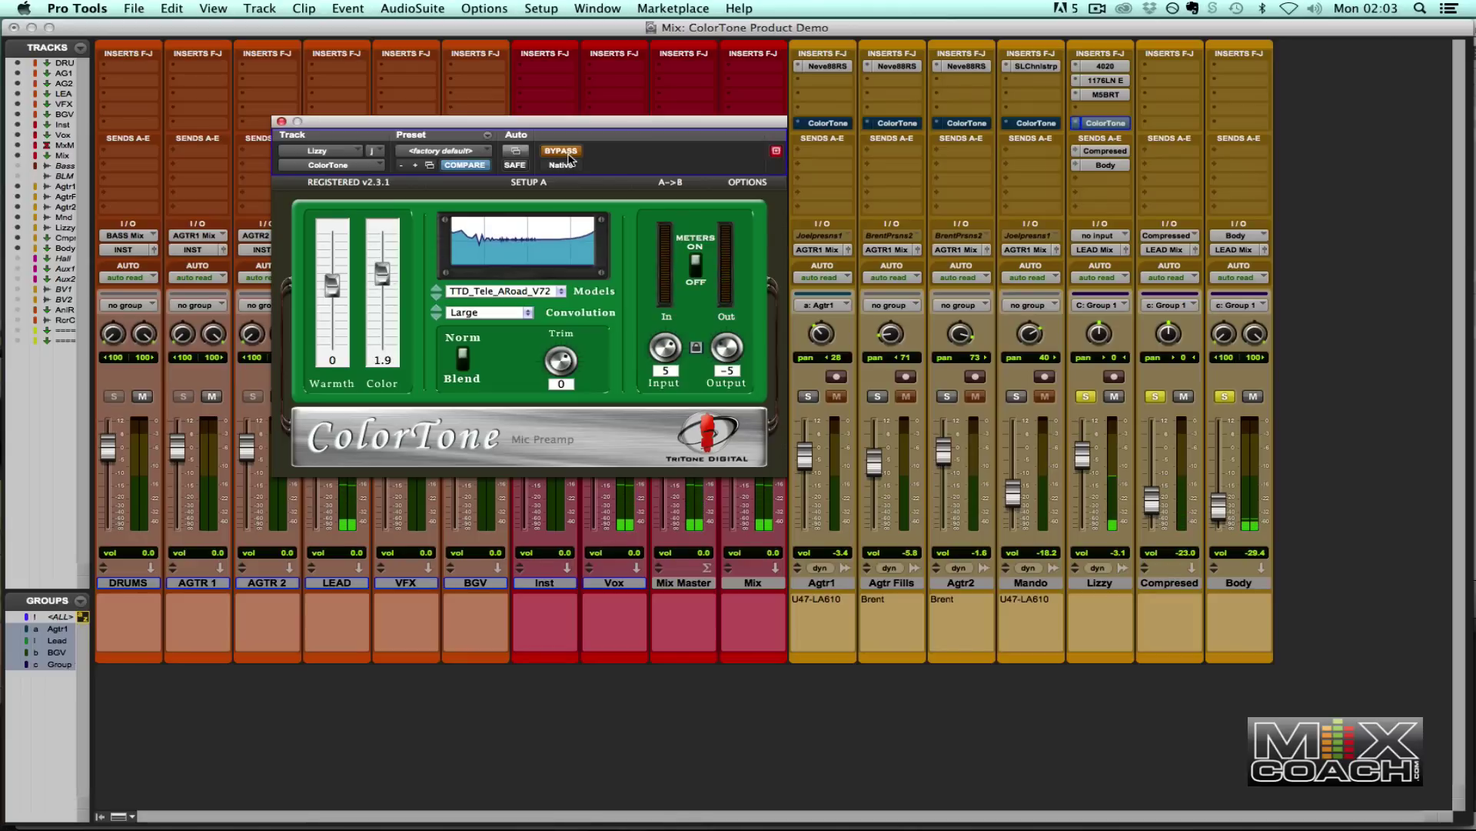
click(565, 153)
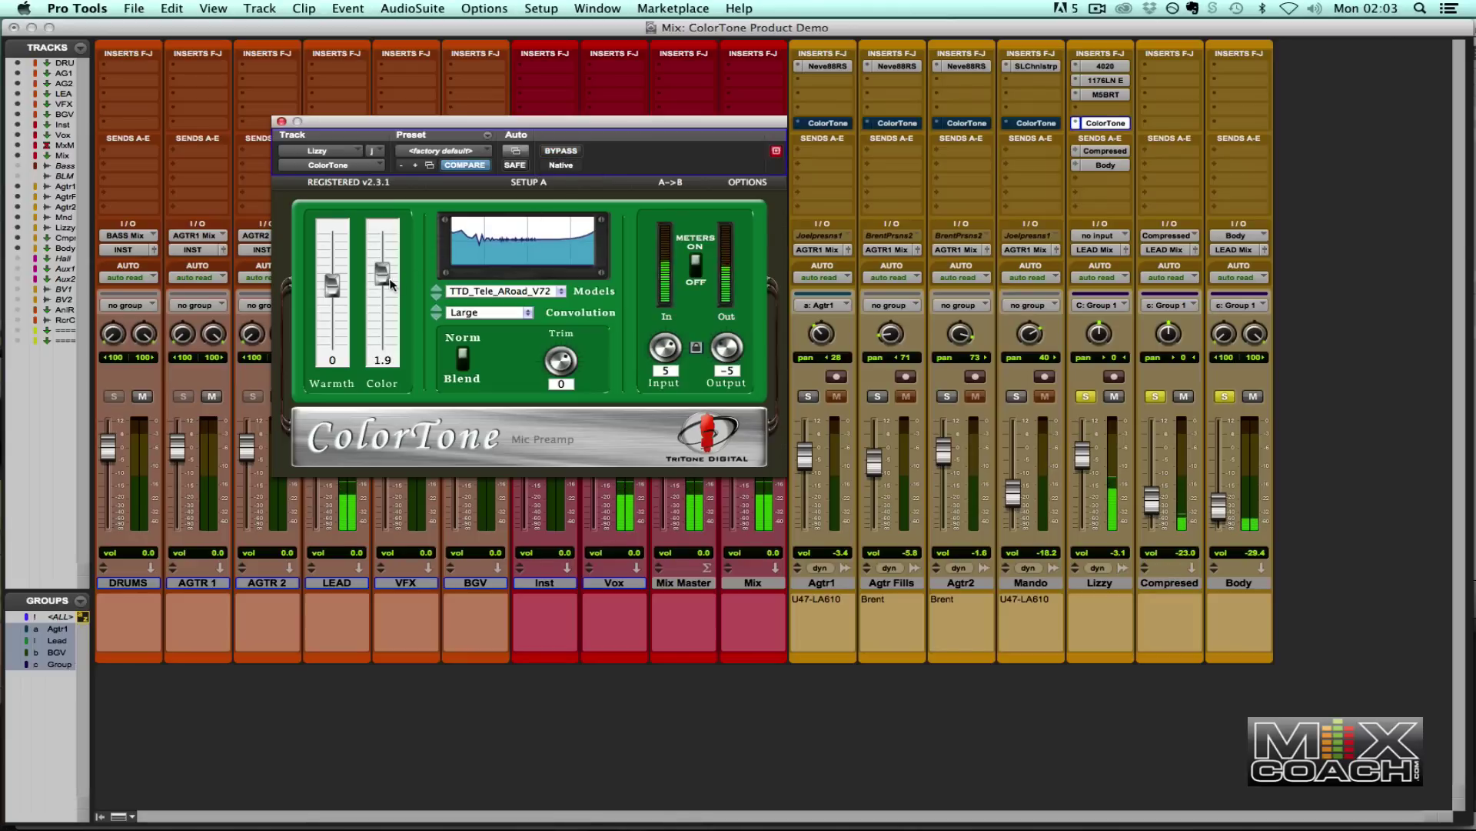
Unsolo the Lizzy track and compare its ColorTone against bypass in the full mix.
click(1087, 397)
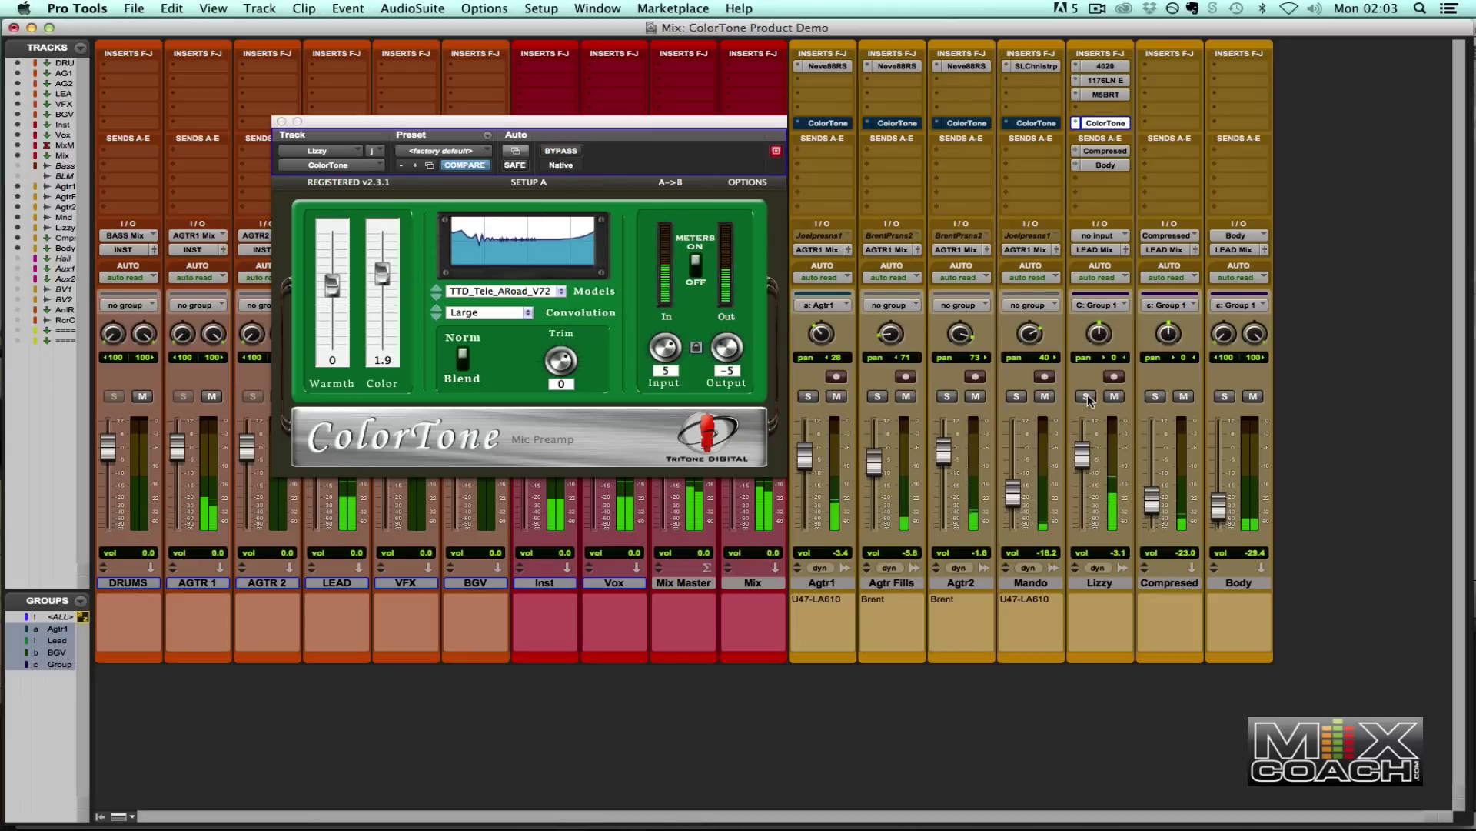
click(570, 153)
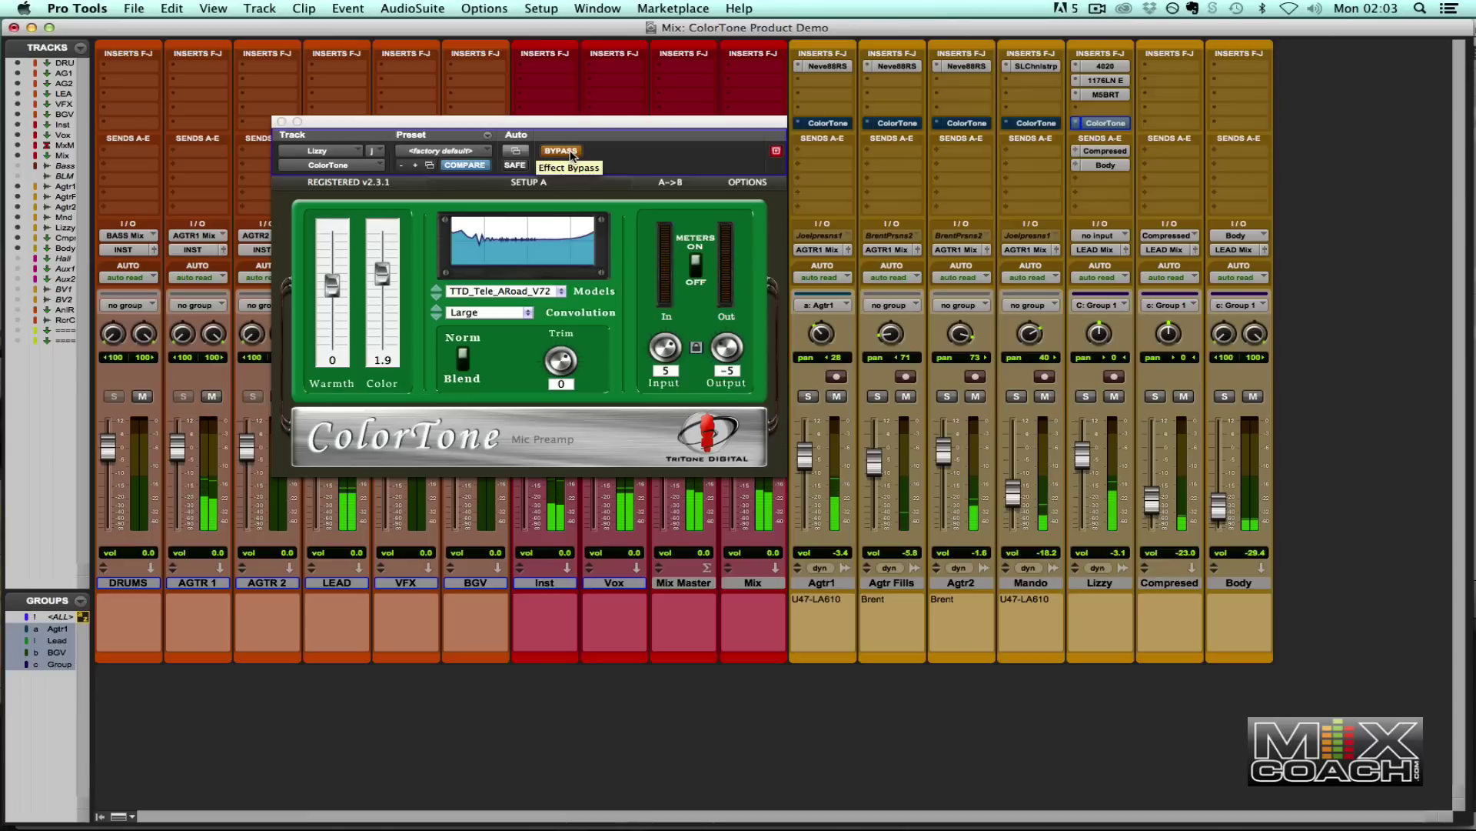
click(570, 152)
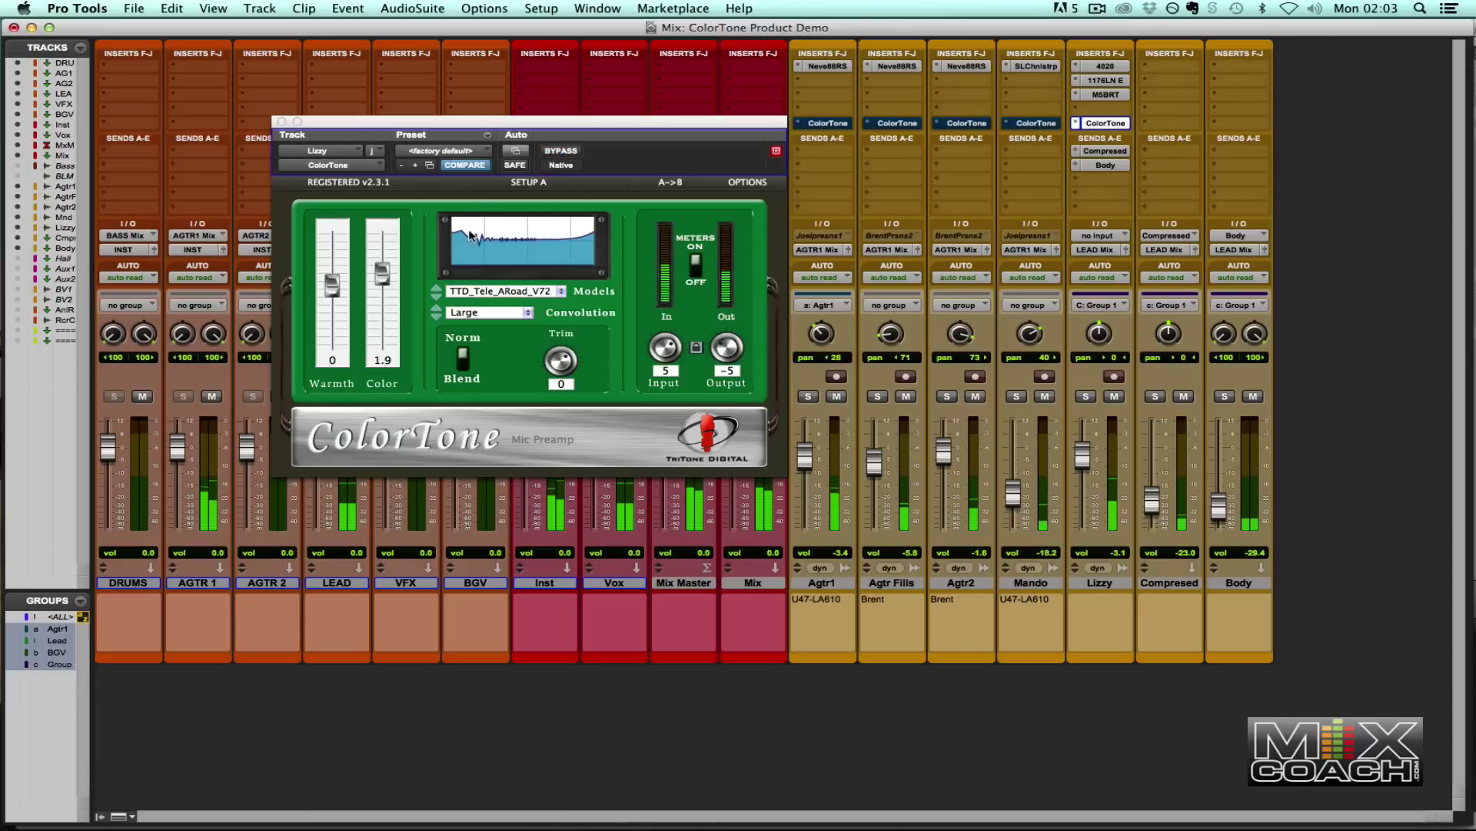
Set Lizzy's ColorTone Color to 1.5 and compare the mix with the plug-in bypassed and active.
drag(382, 272, 385, 282)
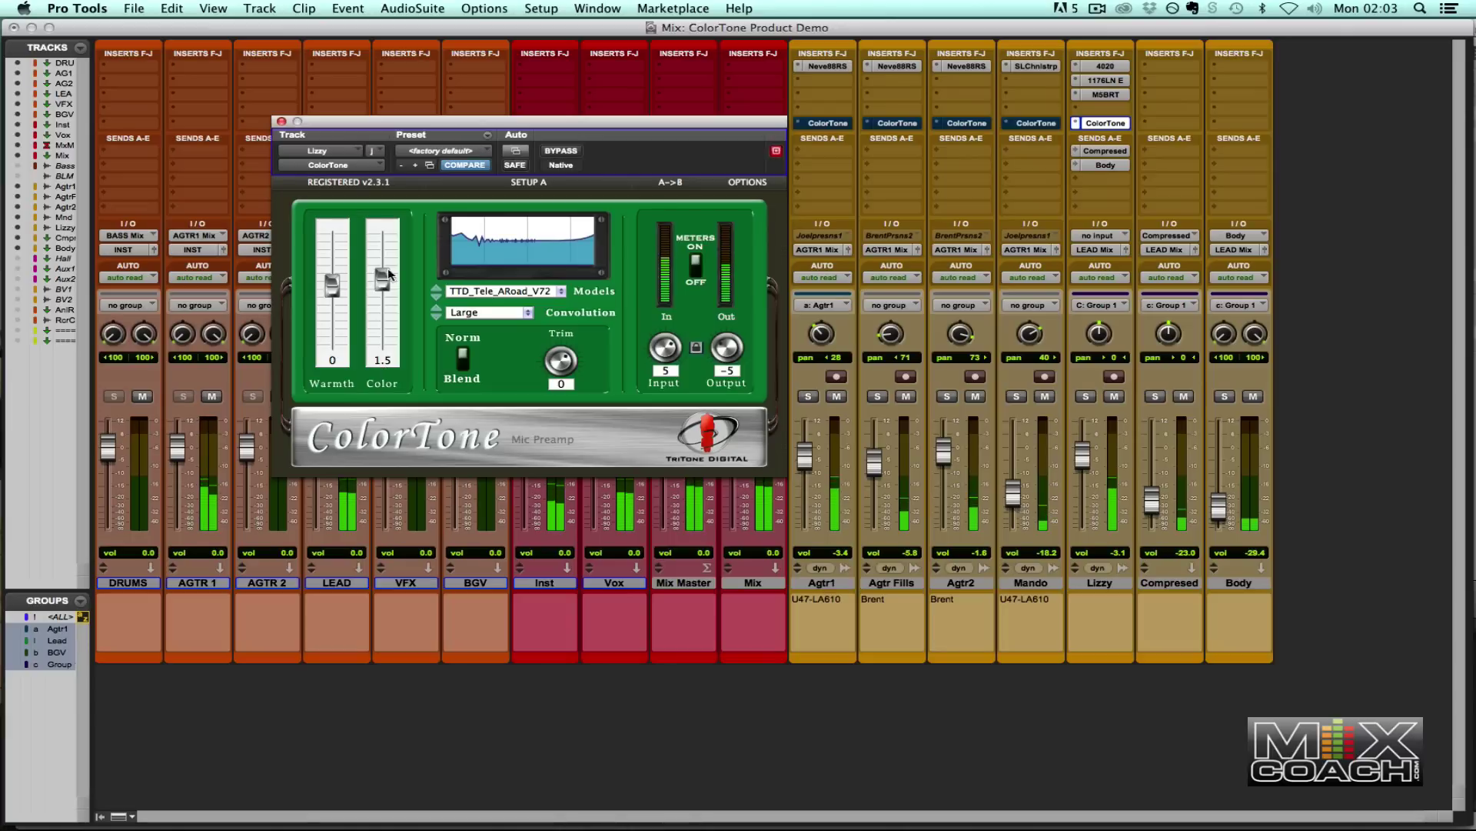
click(561, 150)
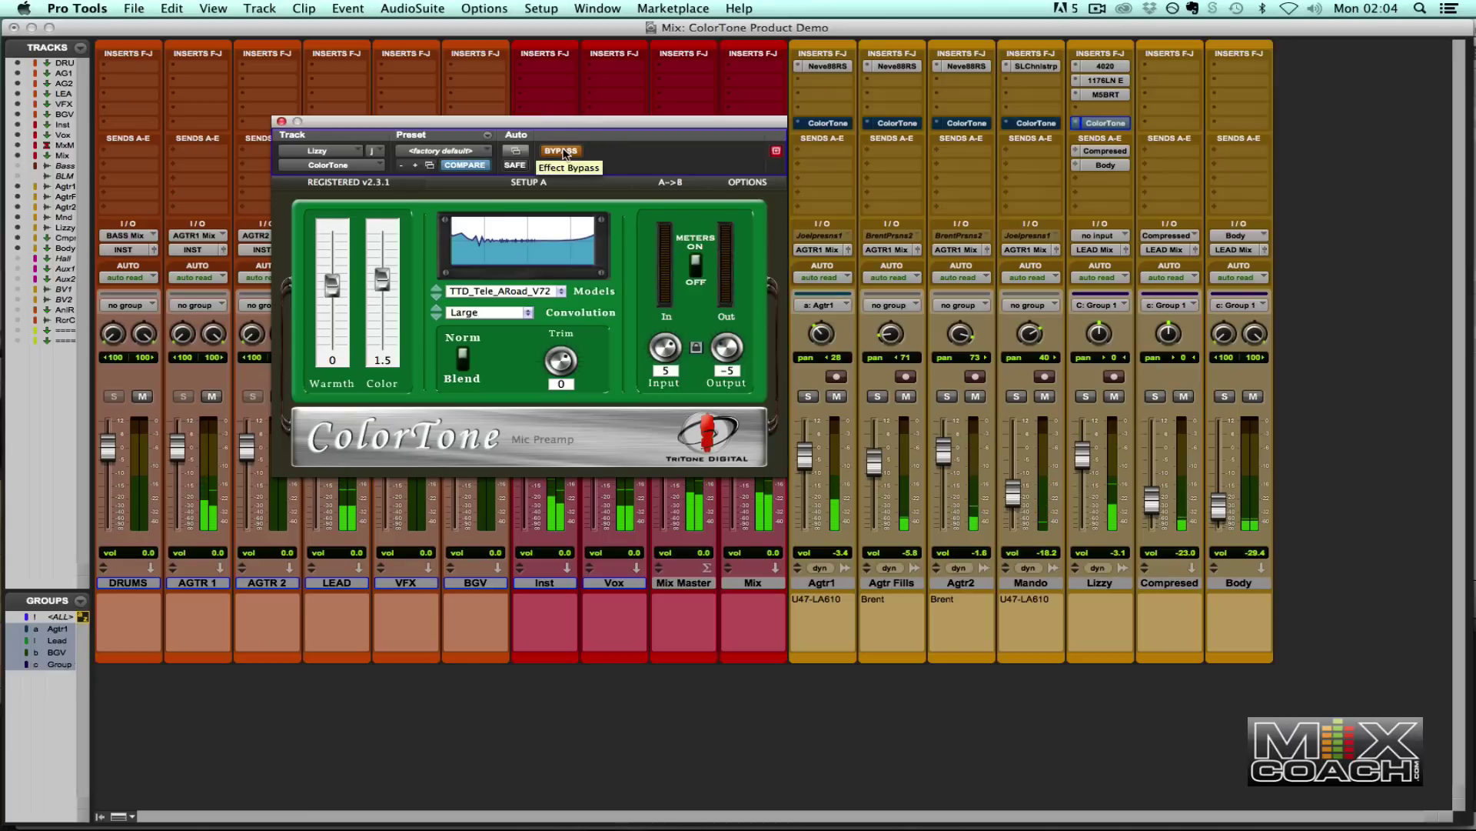
click(562, 150)
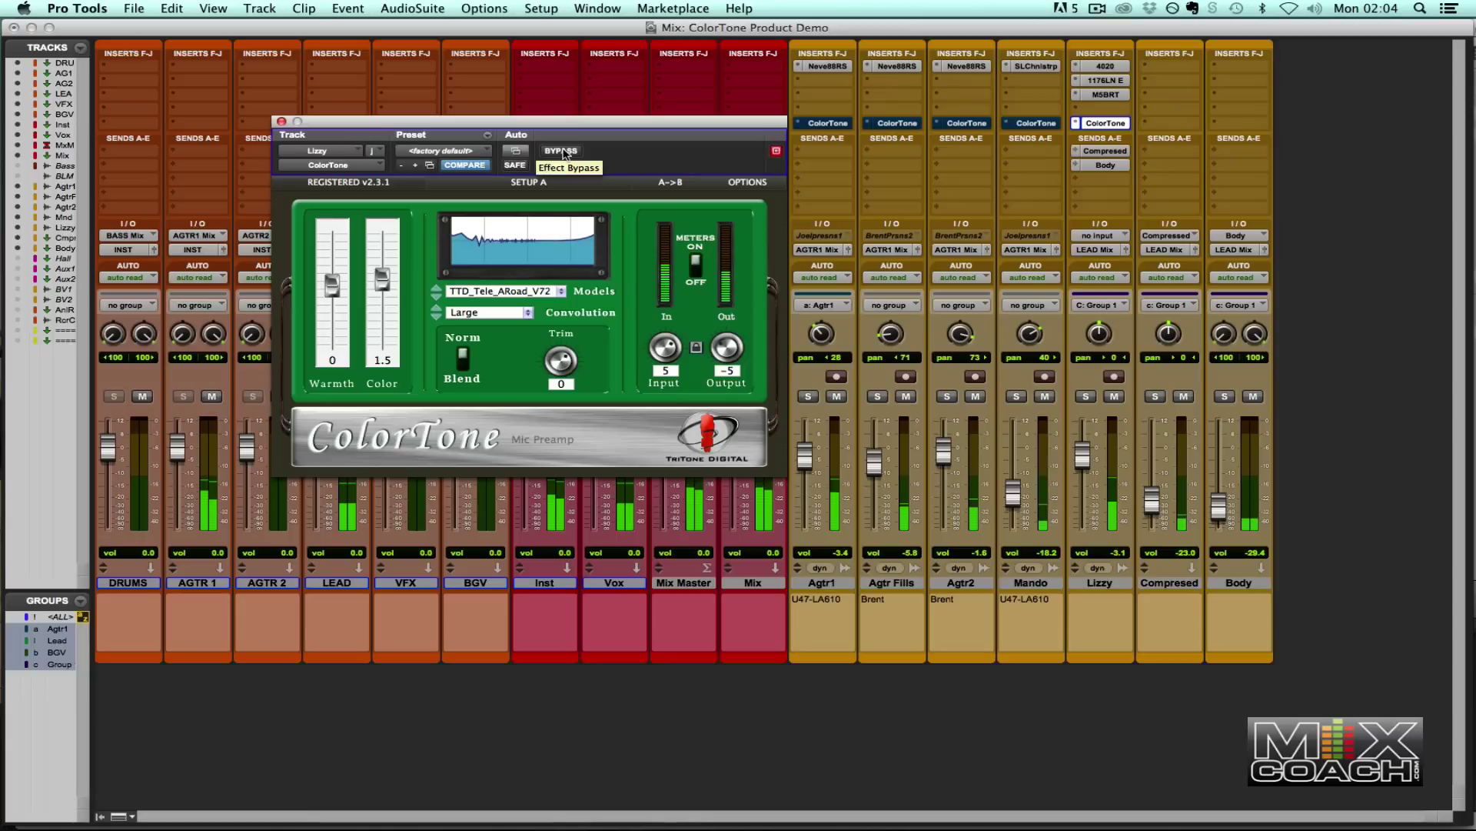
click(562, 151)
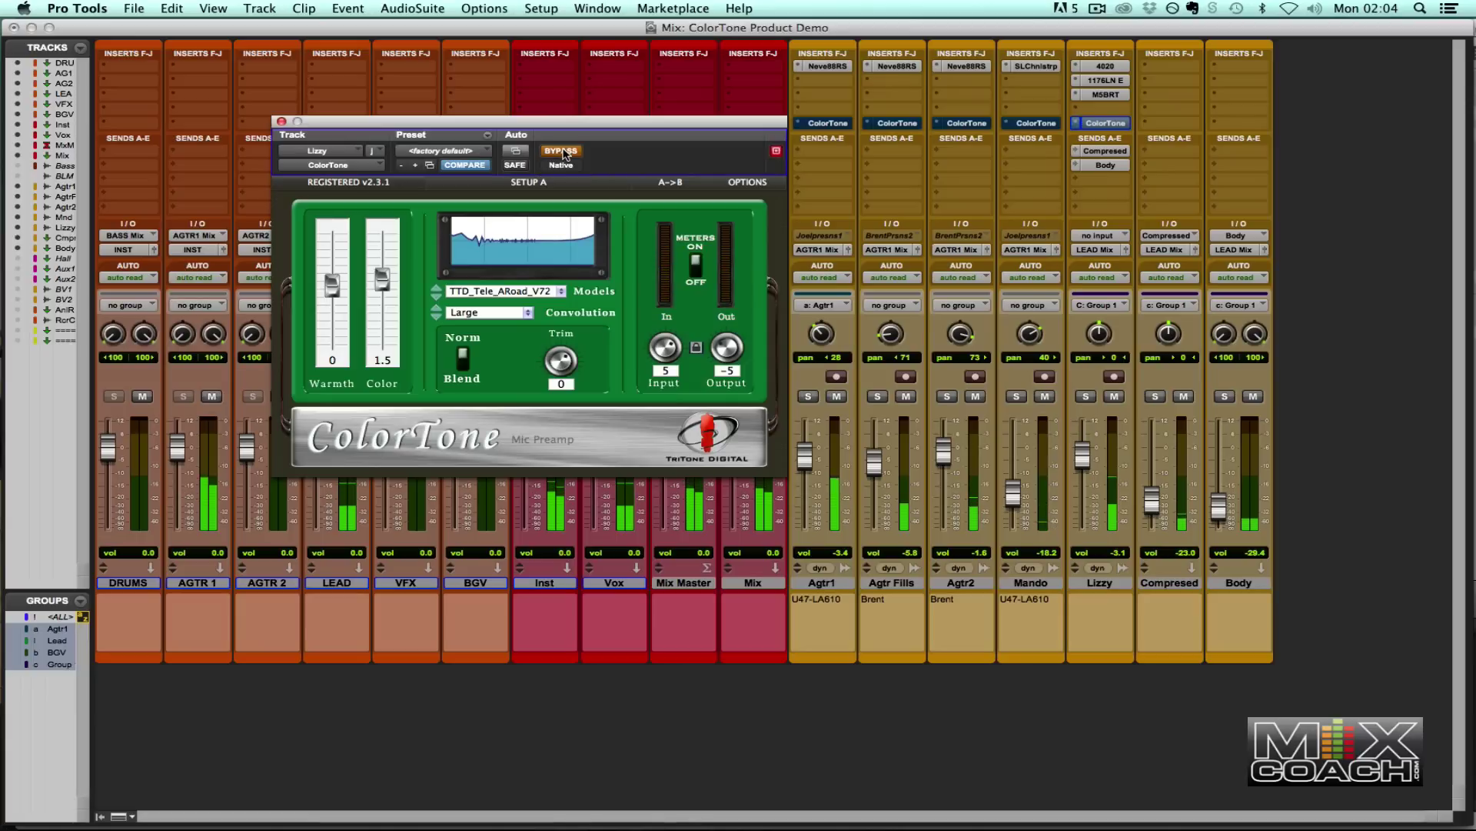
click(561, 150)
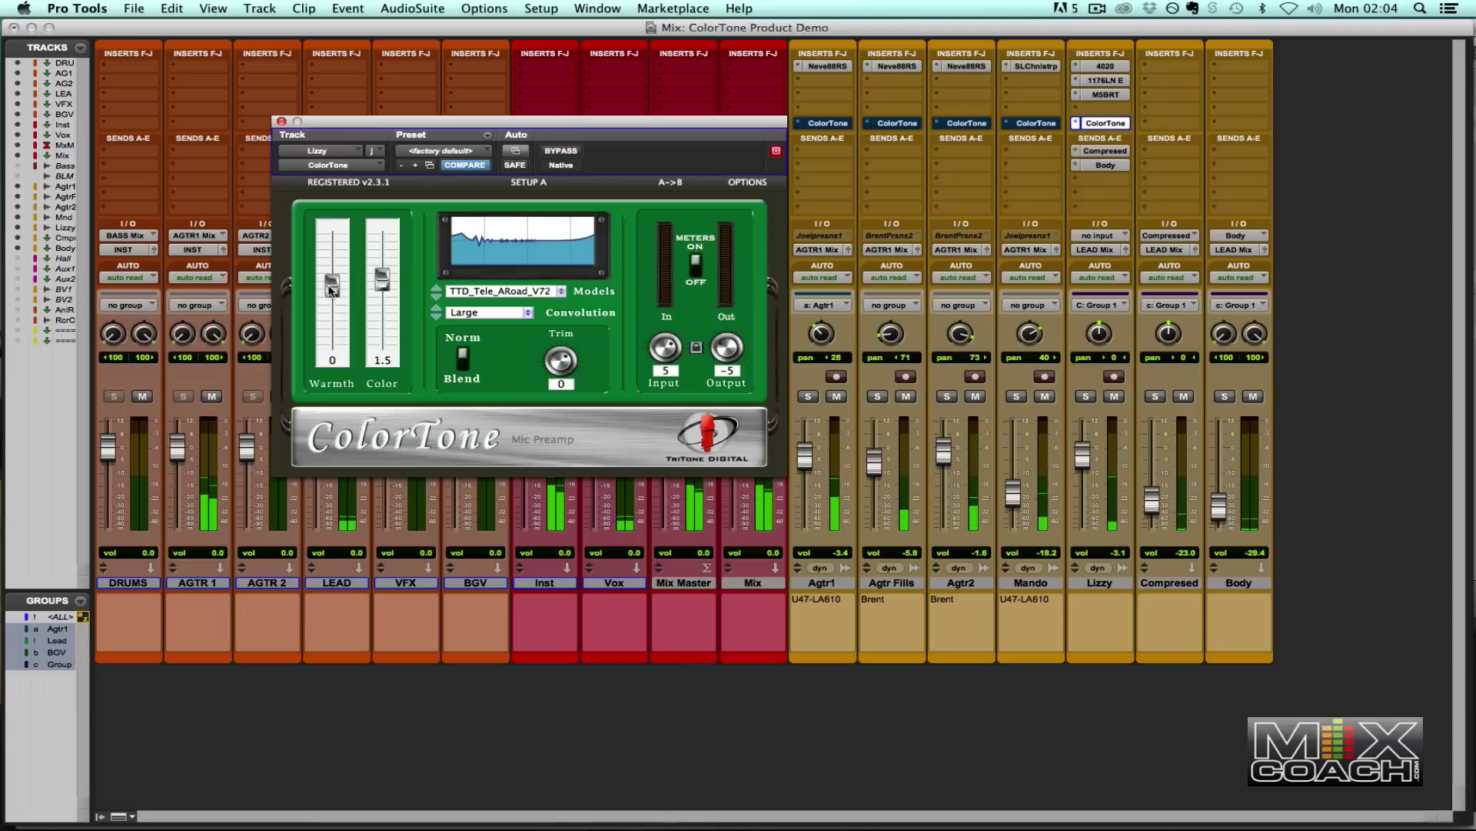
Set Lizzy's ColorTone Warmth to -15, compare it against bypass, and settle it at -10.
drag(330, 289, 331, 298)
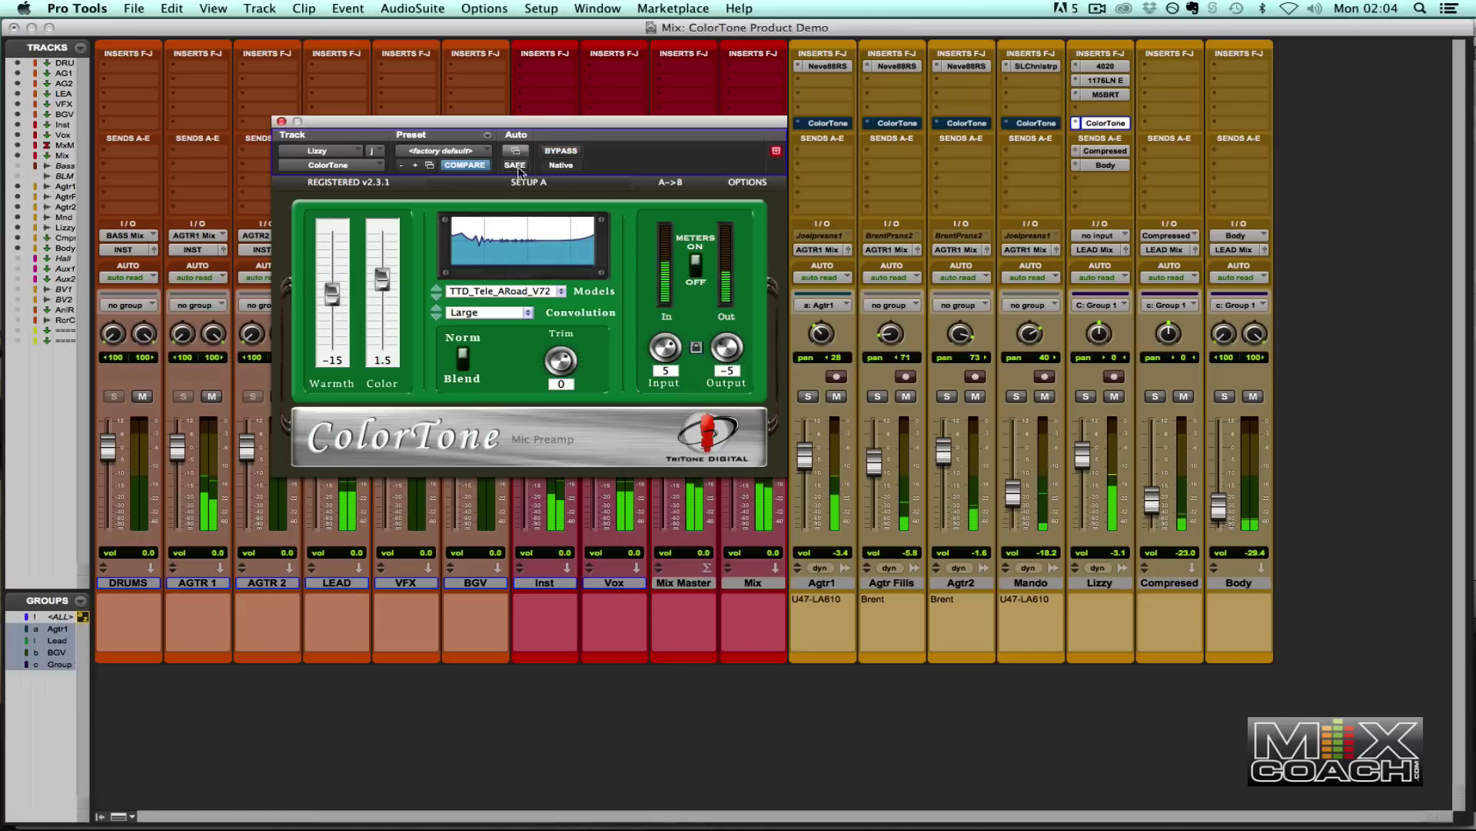
click(562, 151)
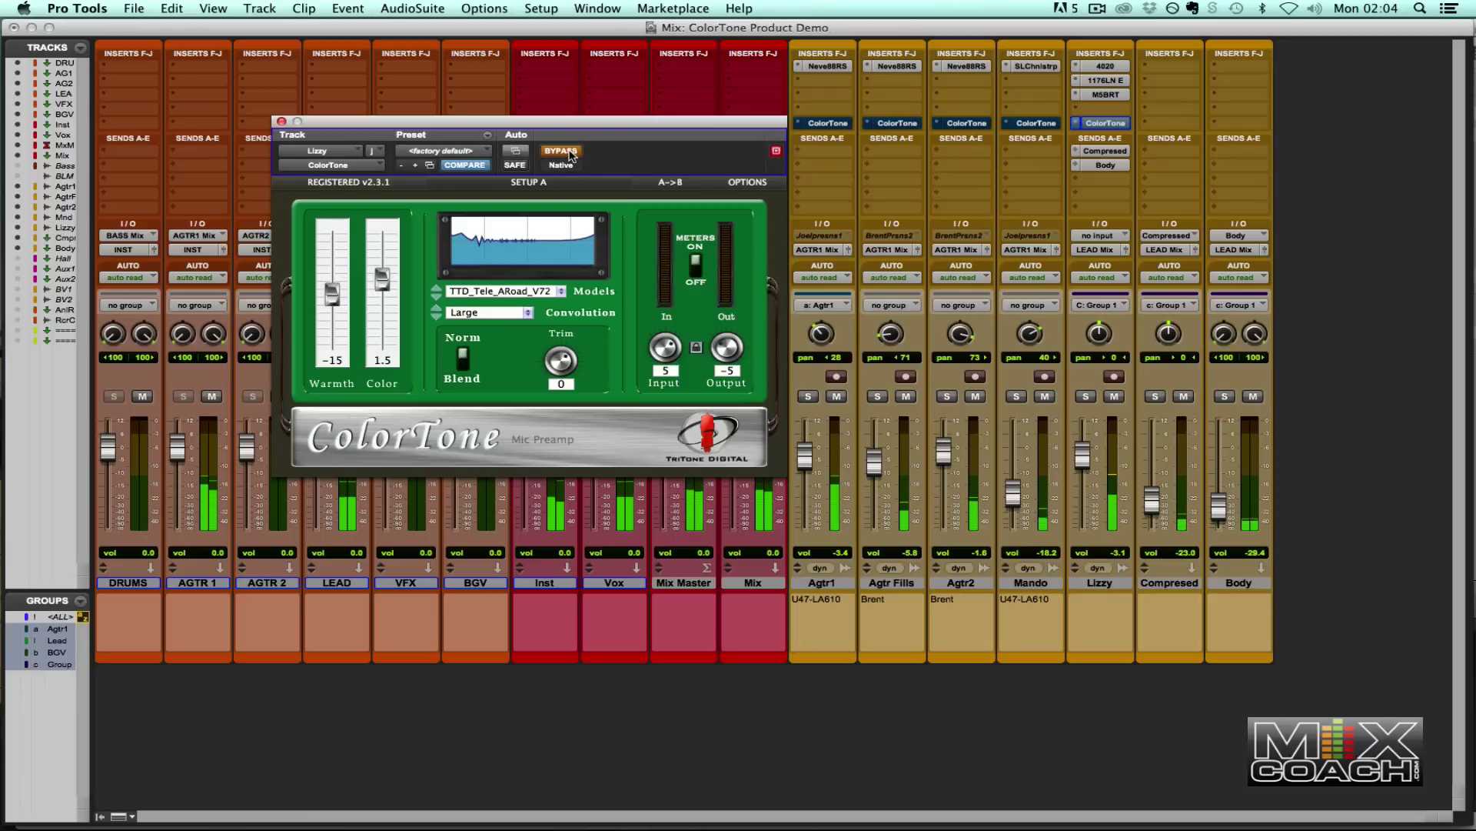
click(570, 152)
drag(332, 299, 333, 294)
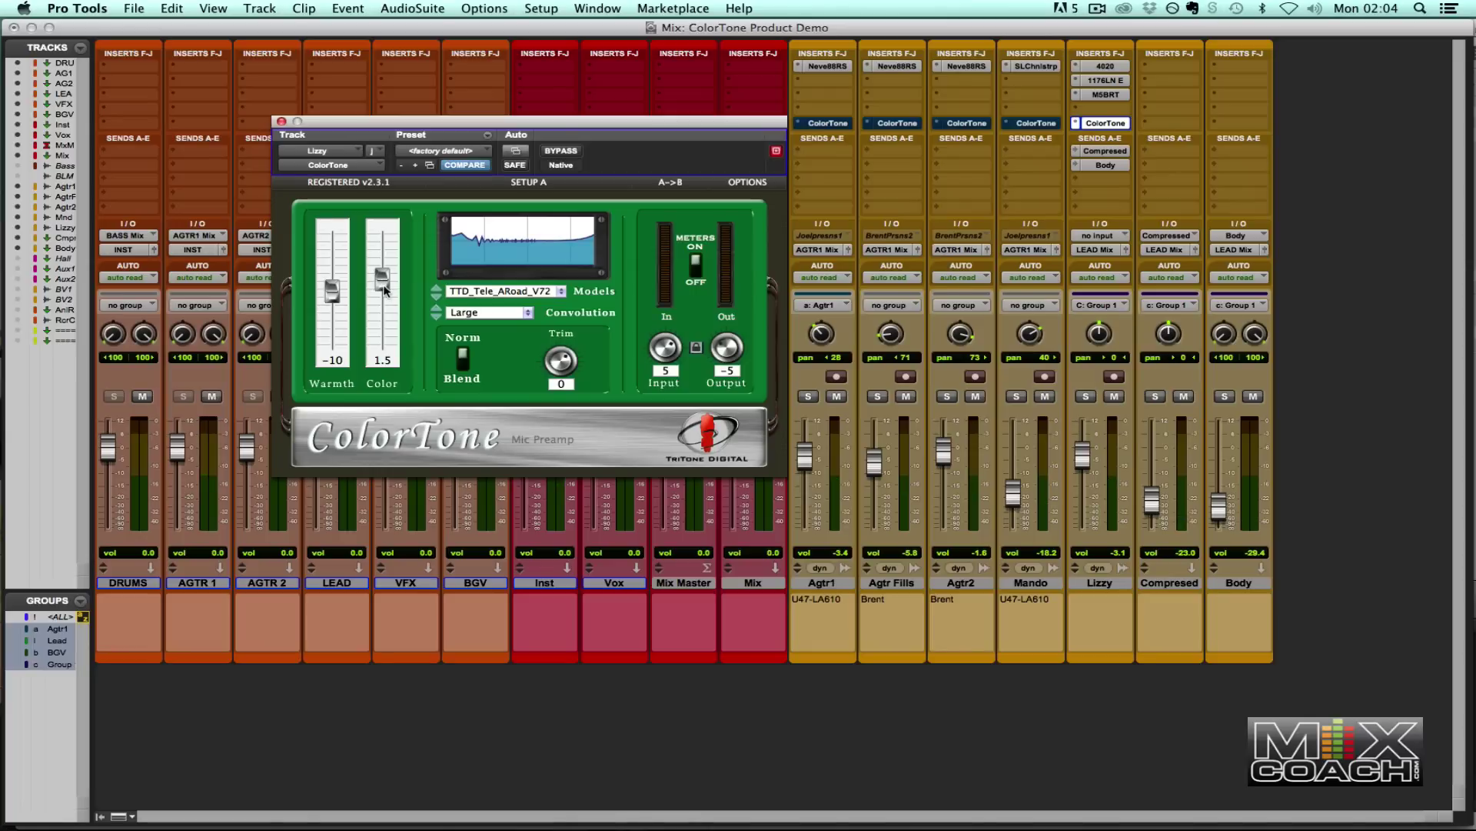
Set Lizzy's ColorTone Color to 2.6 and Warmth to 52, and compare the result against bypass.
drag(386, 290, 341, 257)
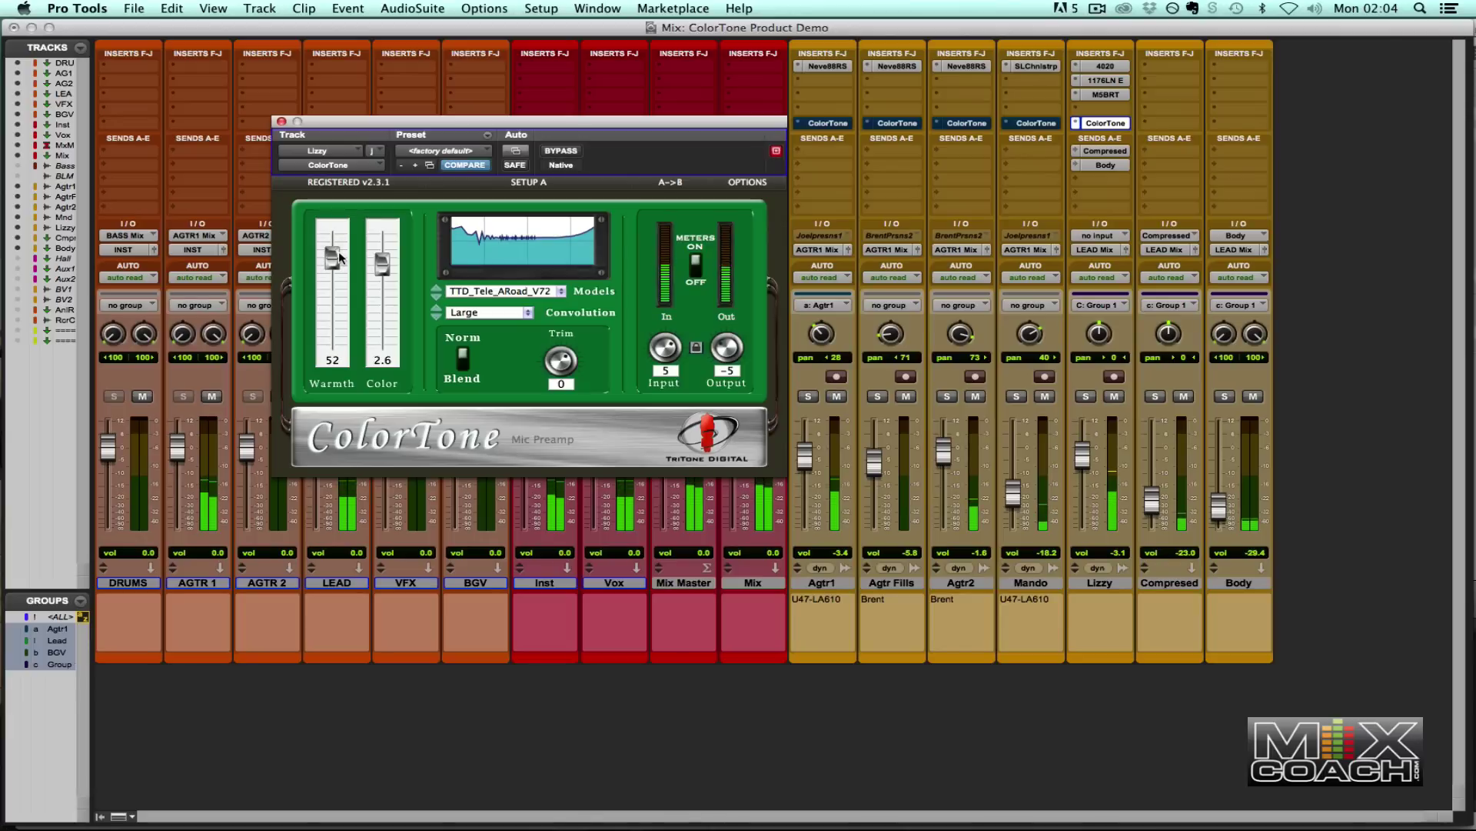
click(579, 154)
click(578, 154)
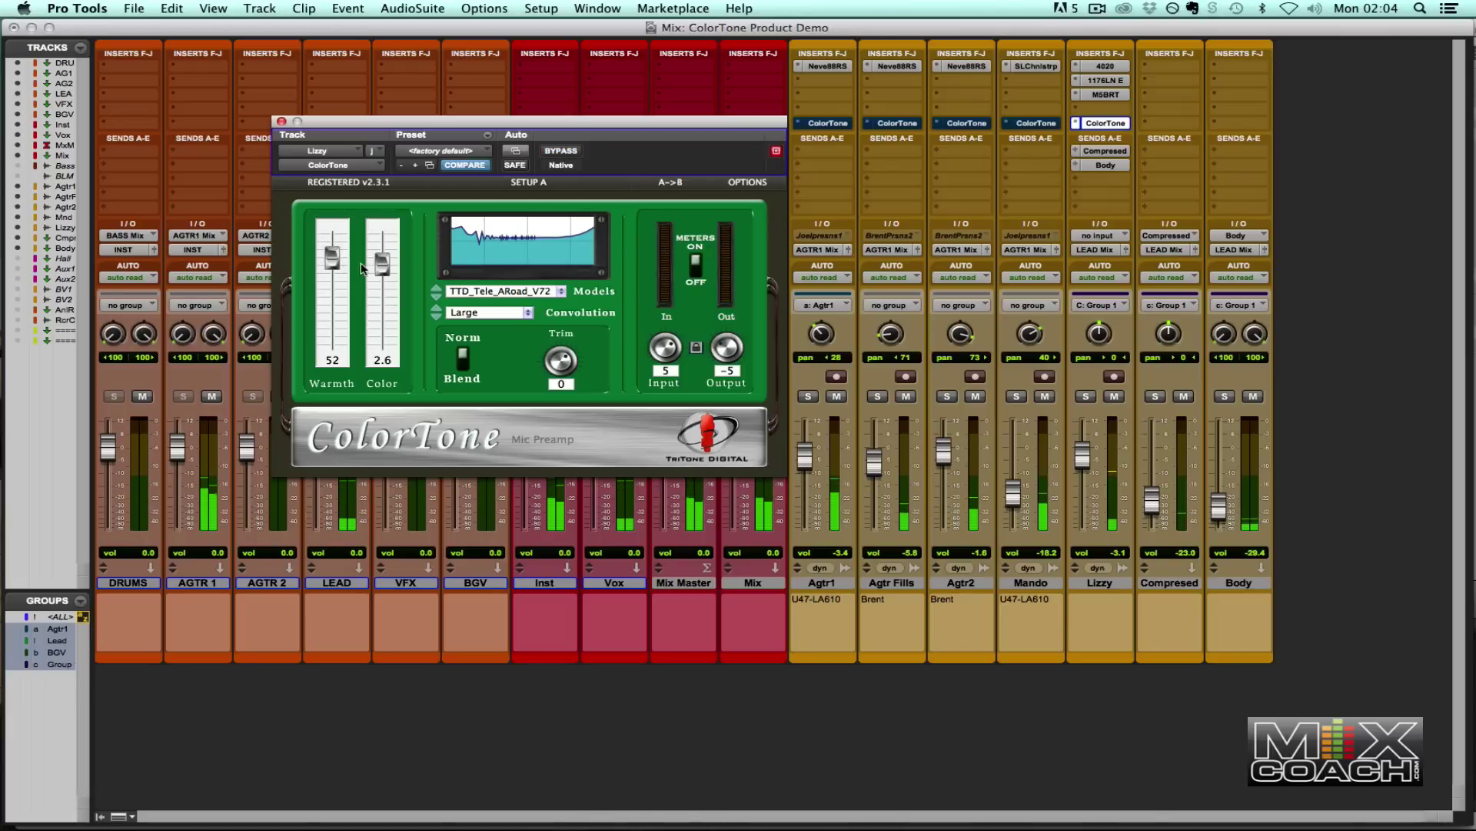
Set Lizzy's ColorTone to input 12, output -12, Warmth 8 and Color 2.4, and compare the mix against bypass.
drag(332, 258, 332, 280)
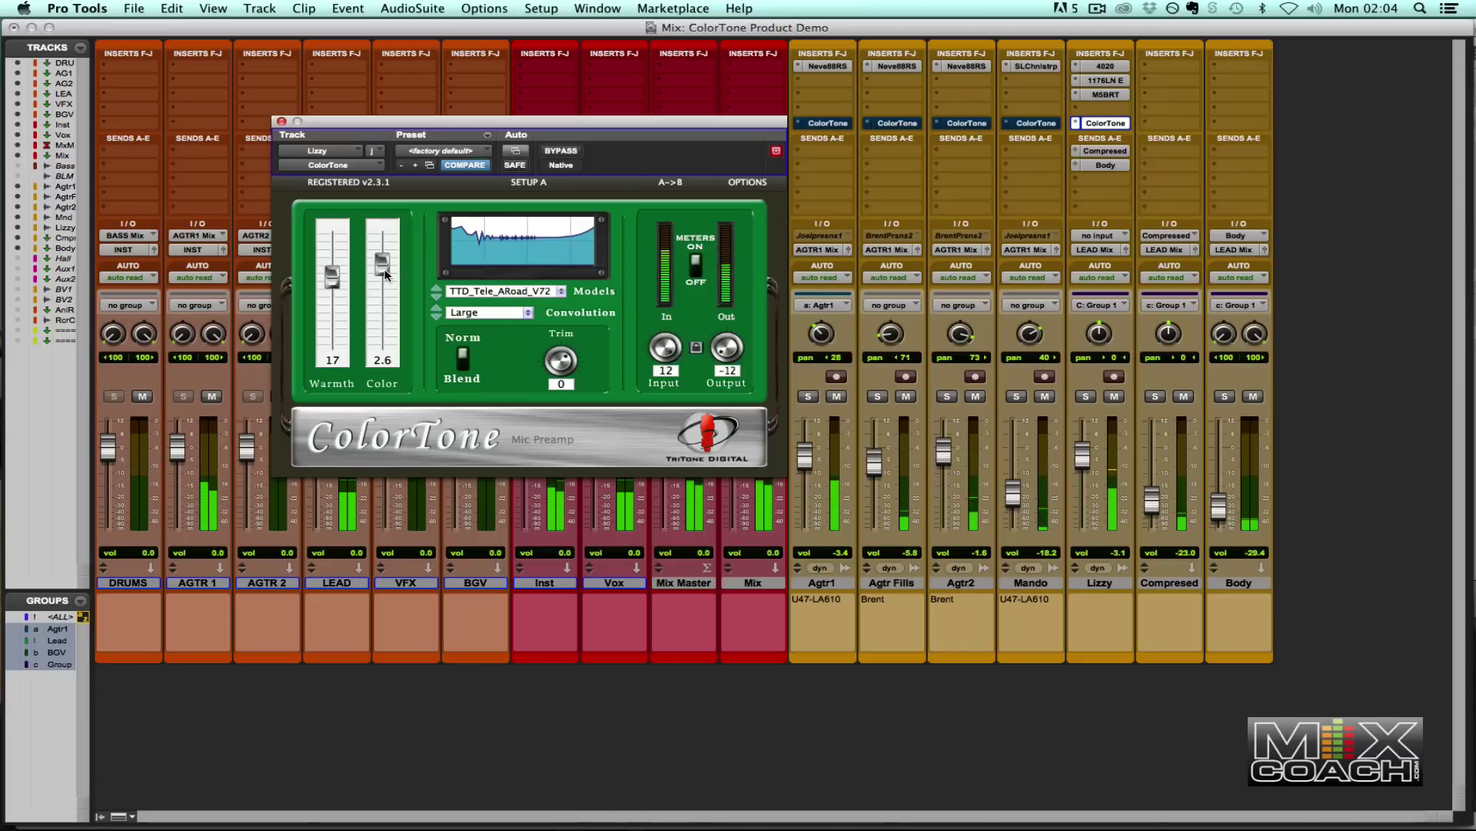
drag(382, 265, 380, 265)
click(567, 153)
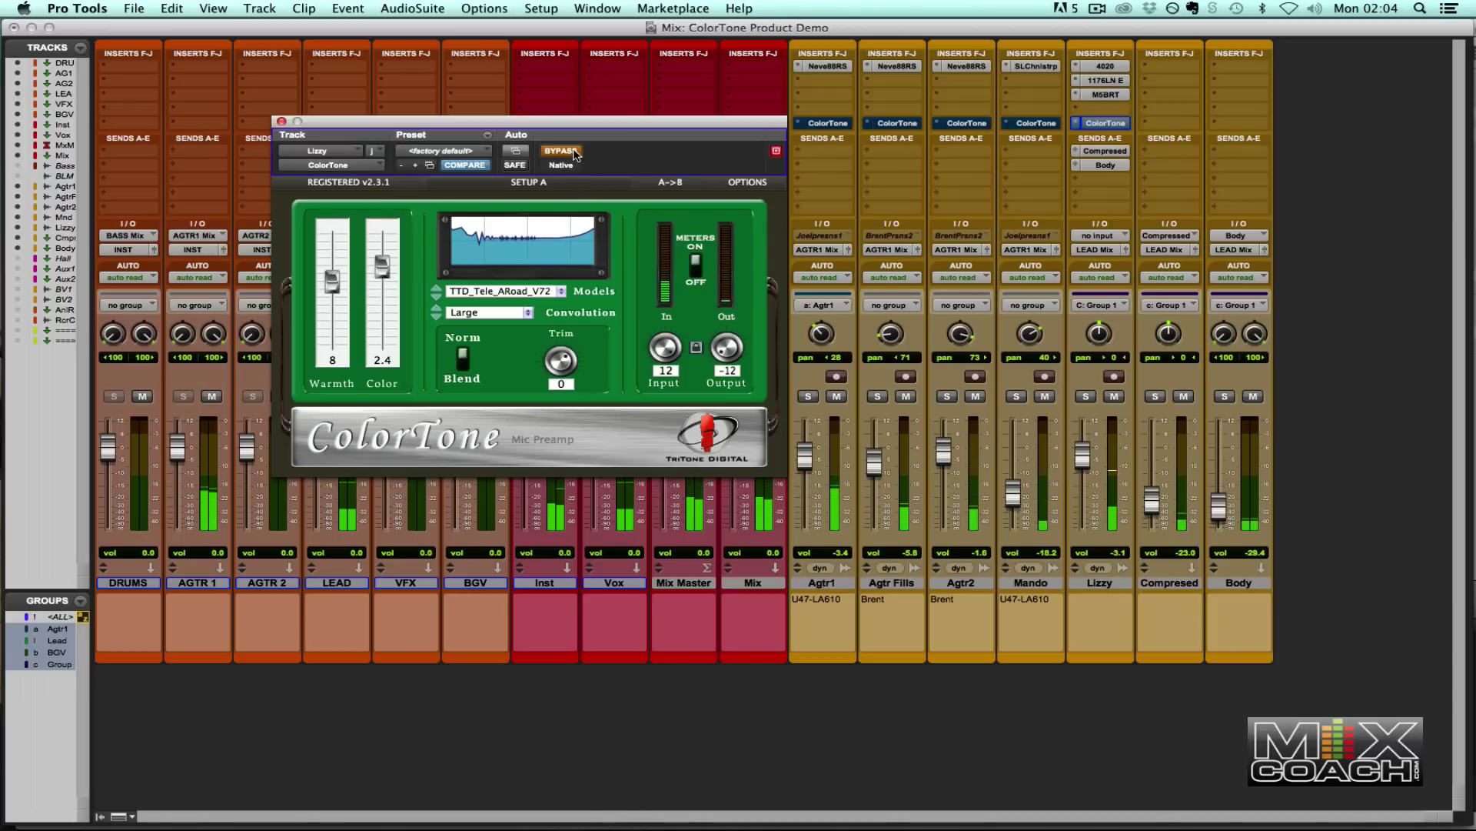
click(575, 153)
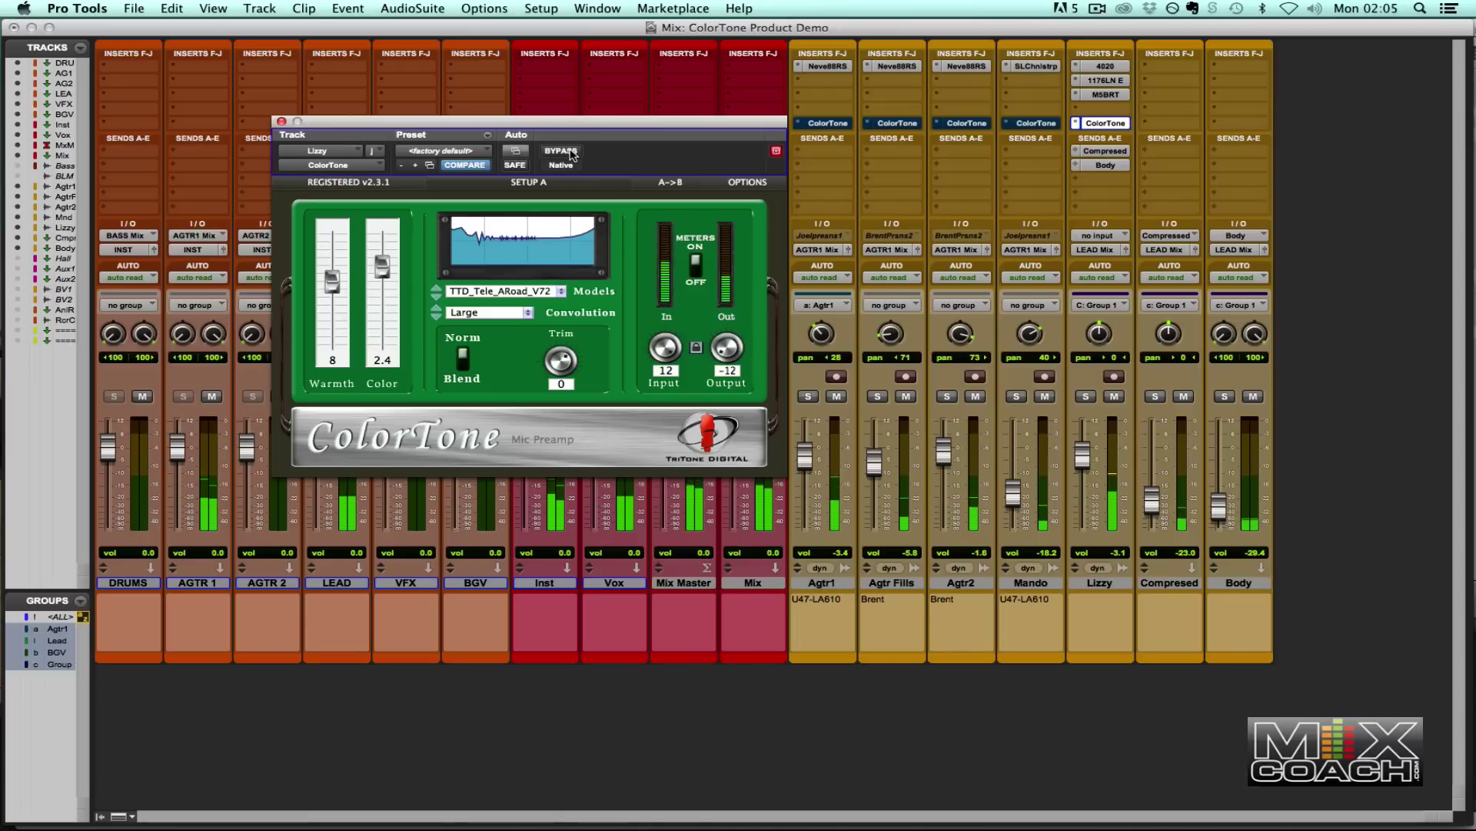
click(560, 150)
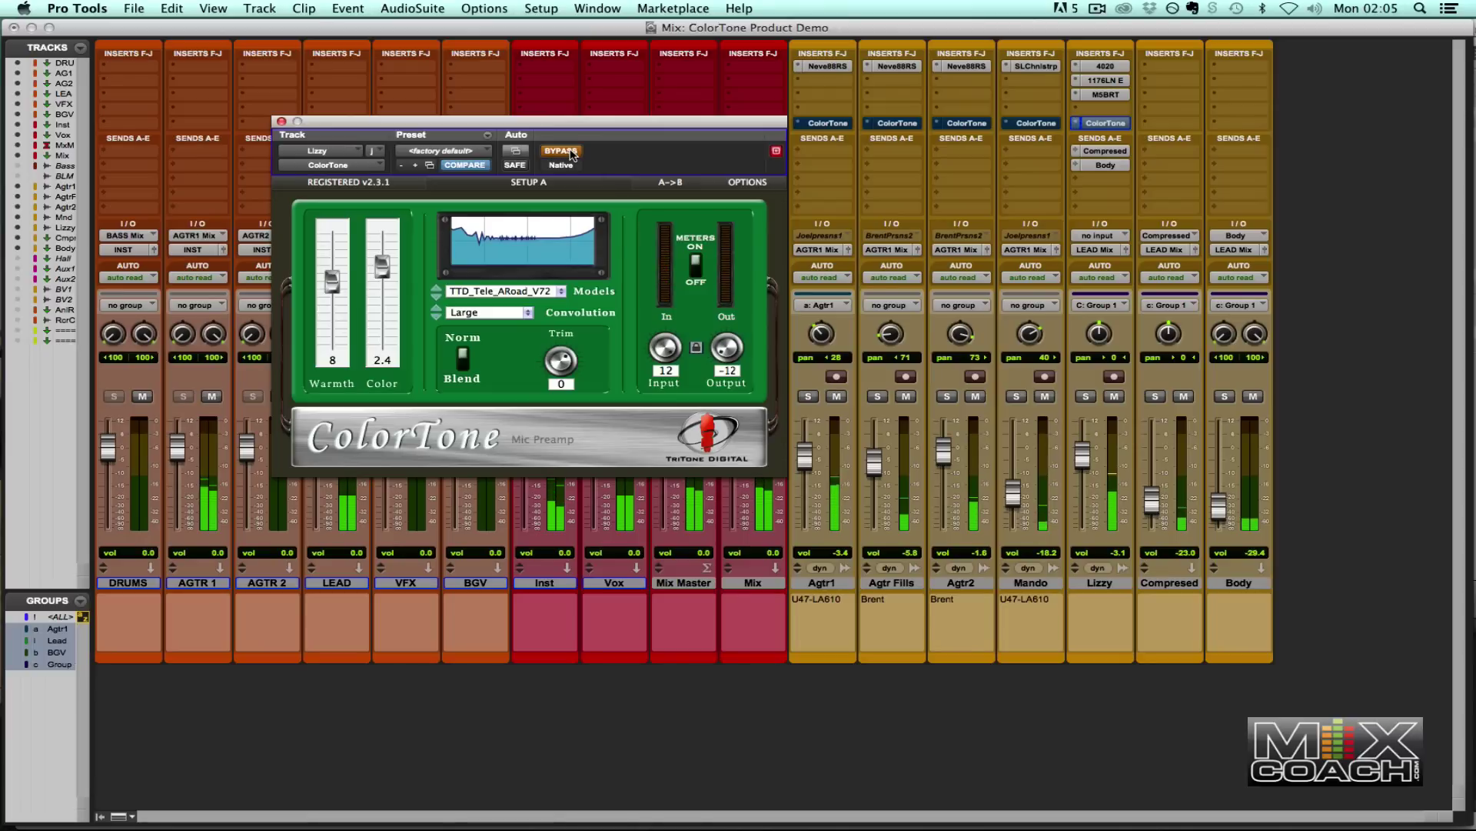
Reactivate Lizzy's ColorTone, switch its model to TTD_Tube_Limiter with Color at 1.8, and compare it against bypass.
click(571, 153)
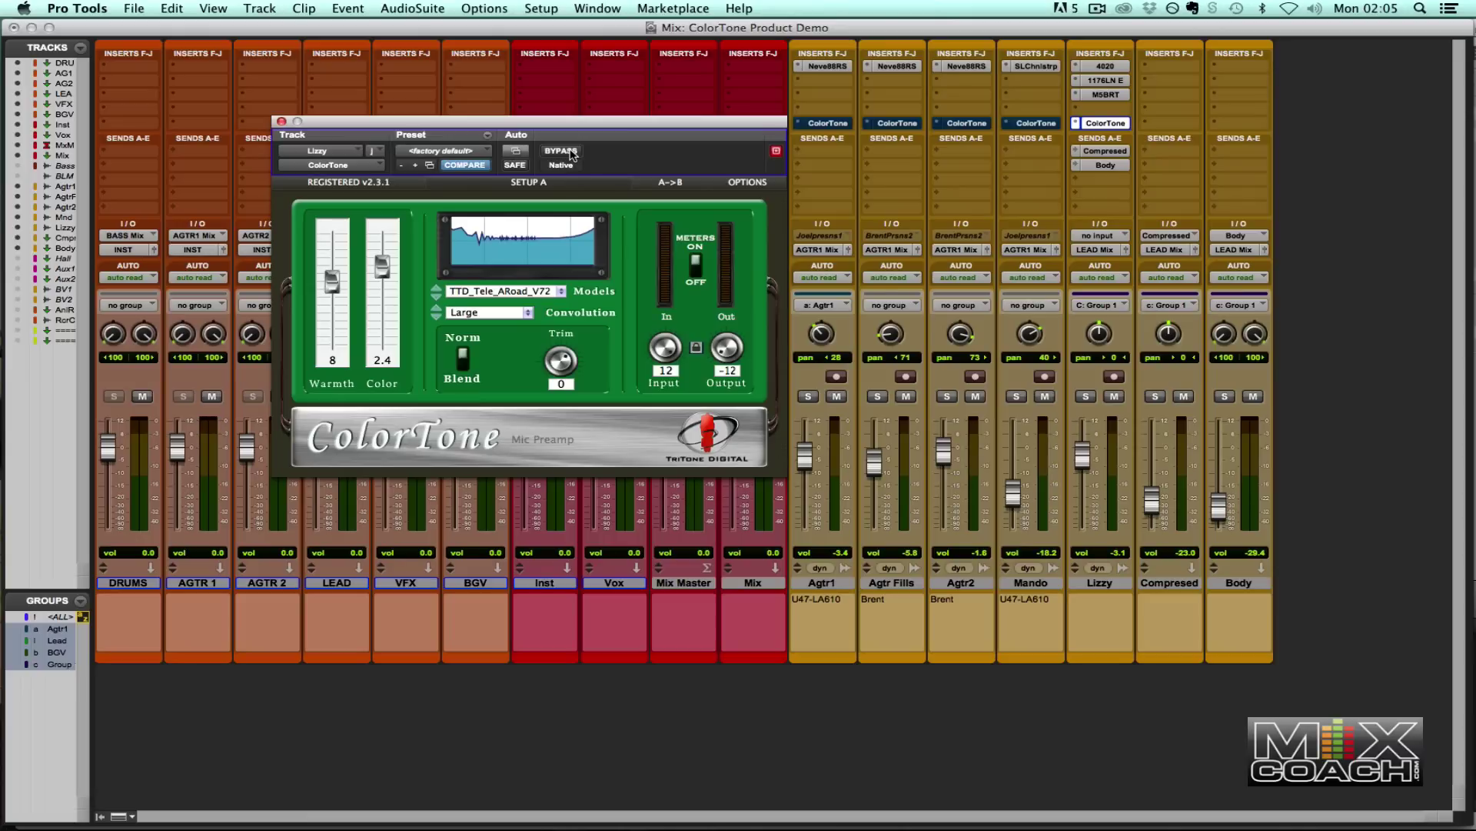
click(1022, 27)
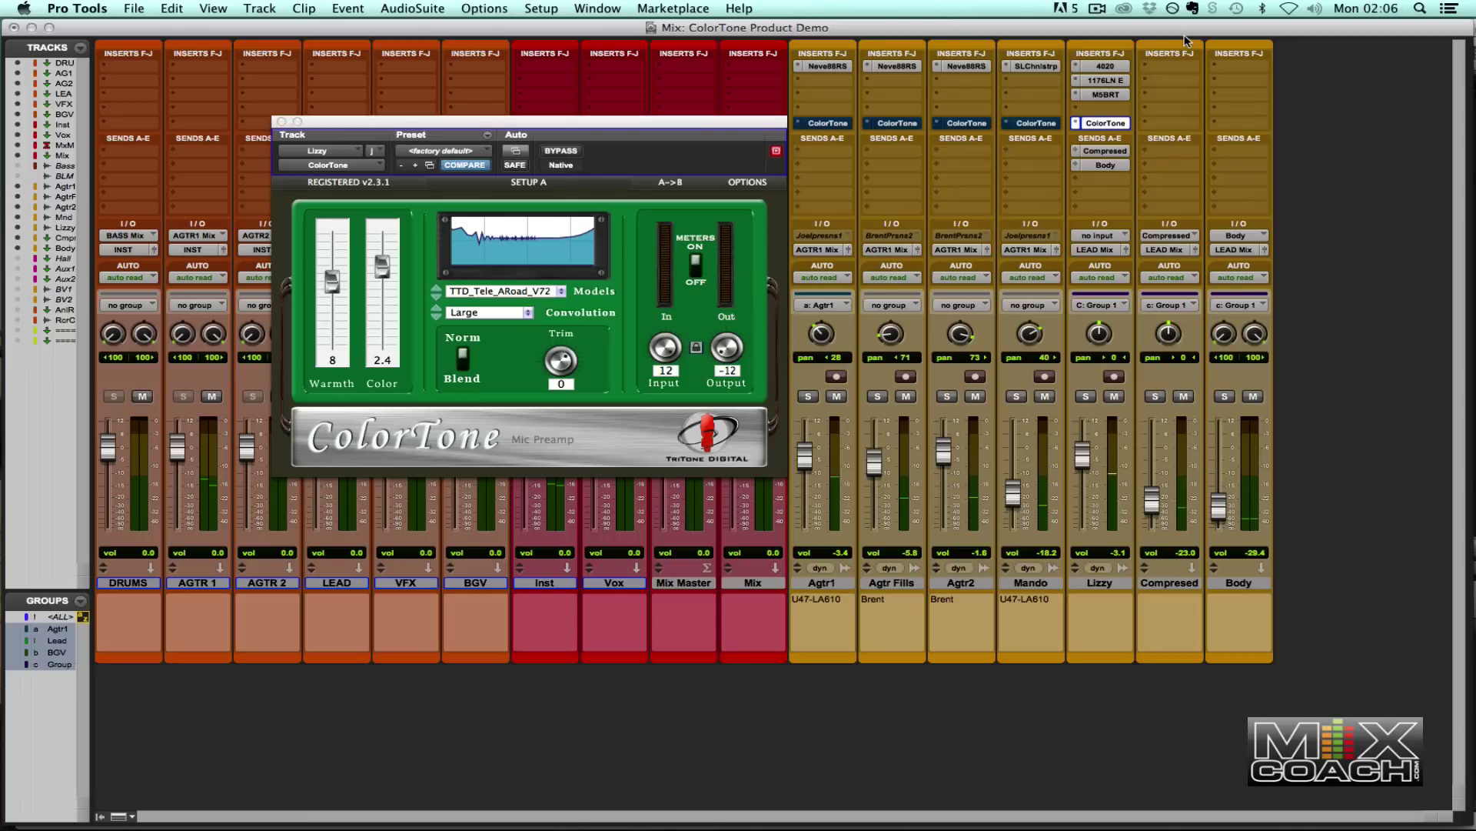
click(435, 301)
click(434, 301)
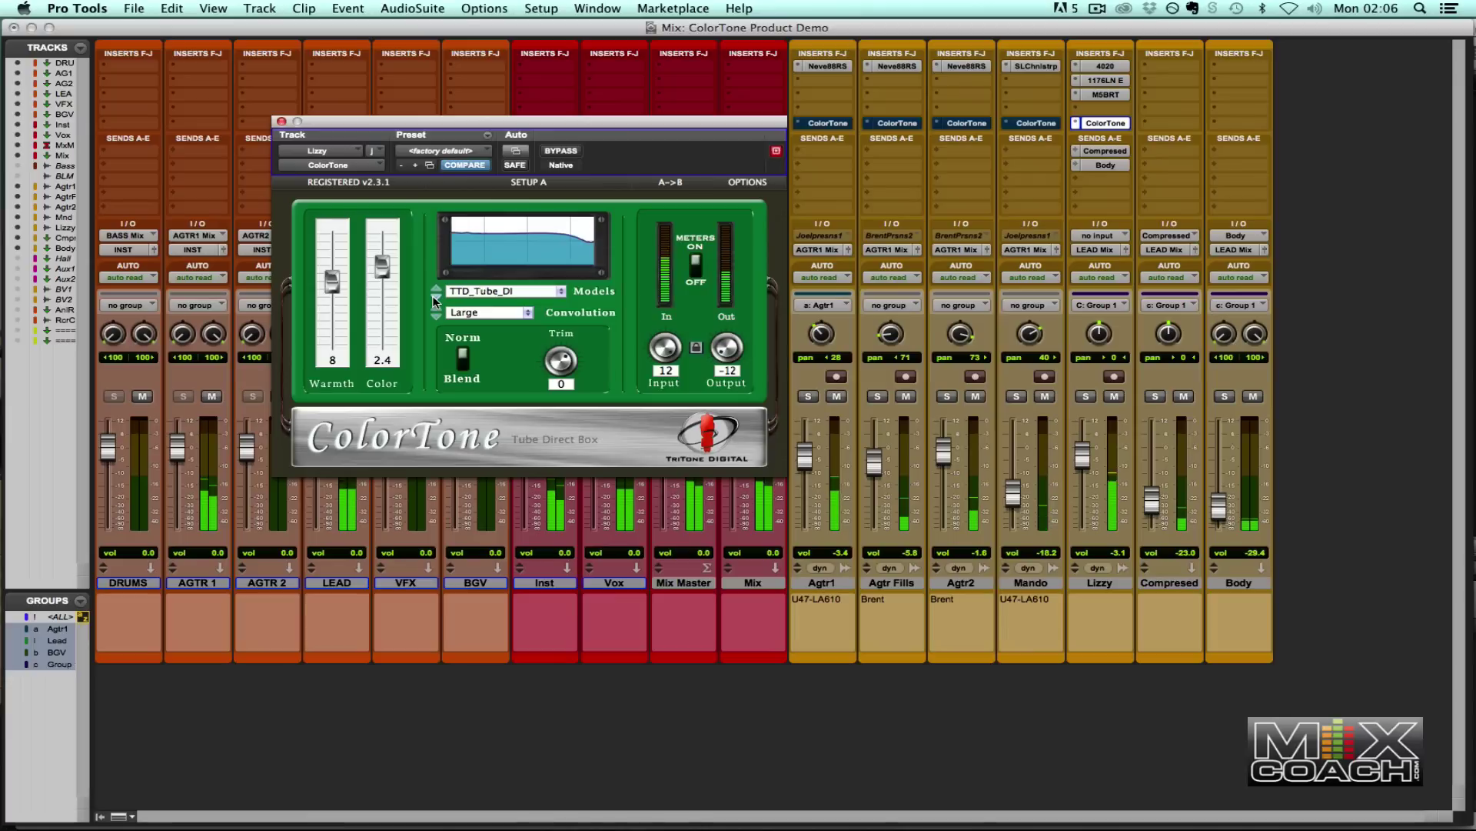
drag(384, 268, 389, 279)
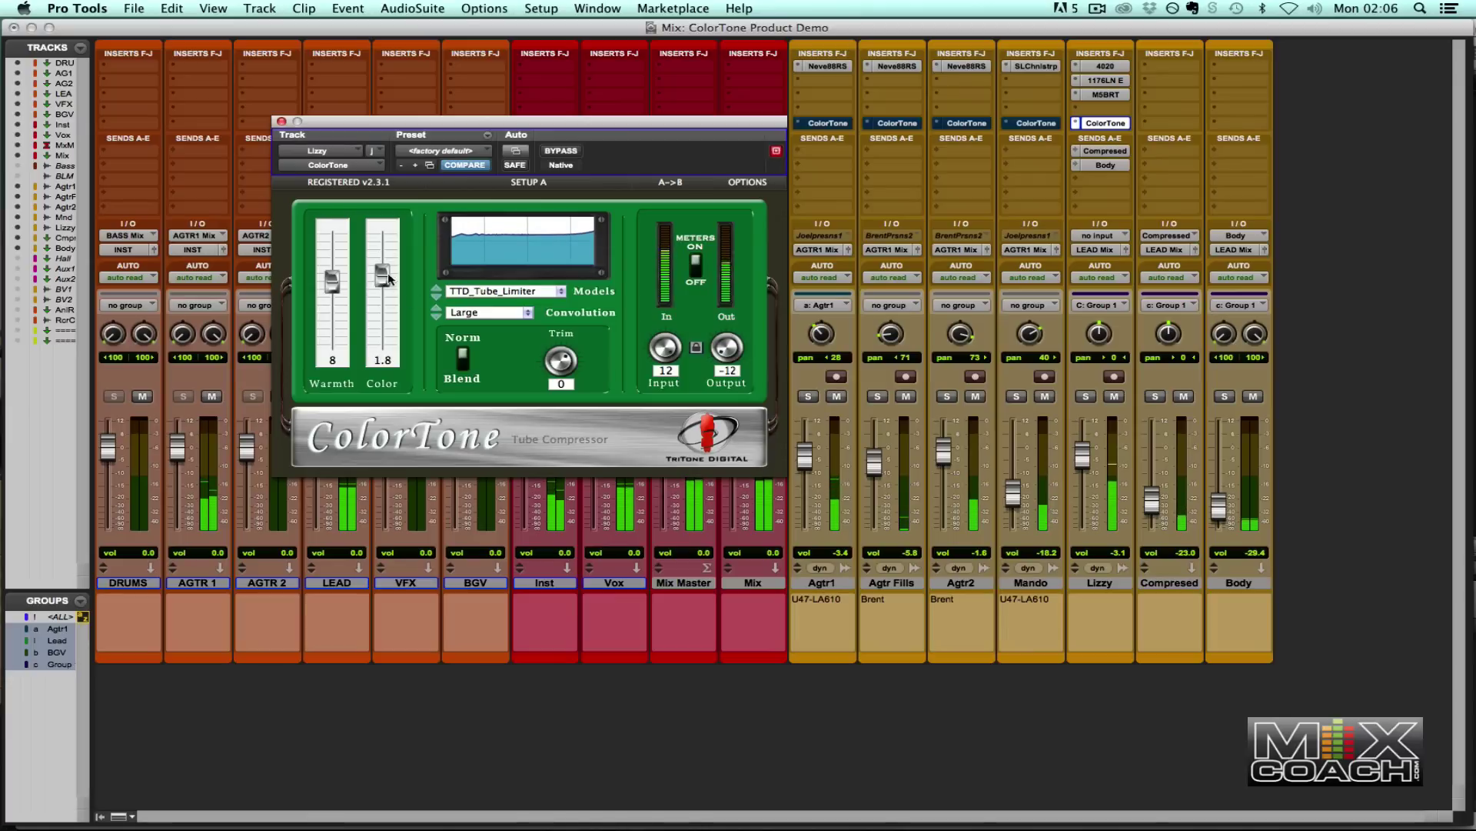
click(561, 152)
click(561, 151)
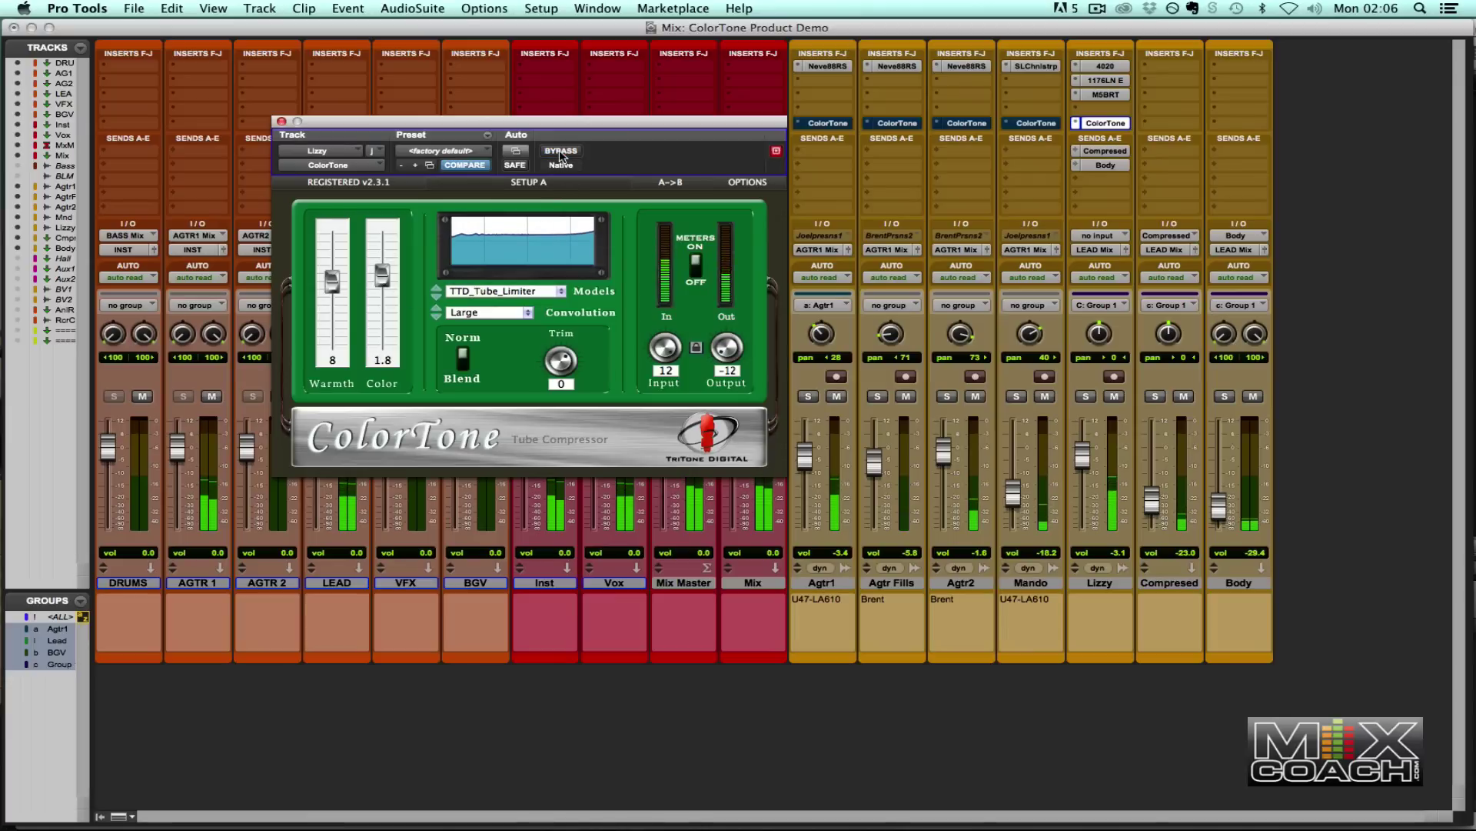
Switch Lizzy's ColorTone model to TTD_1272 and compare the mix with the plug-in bypassed and active.
click(513, 293)
mouse_move(516, 299)
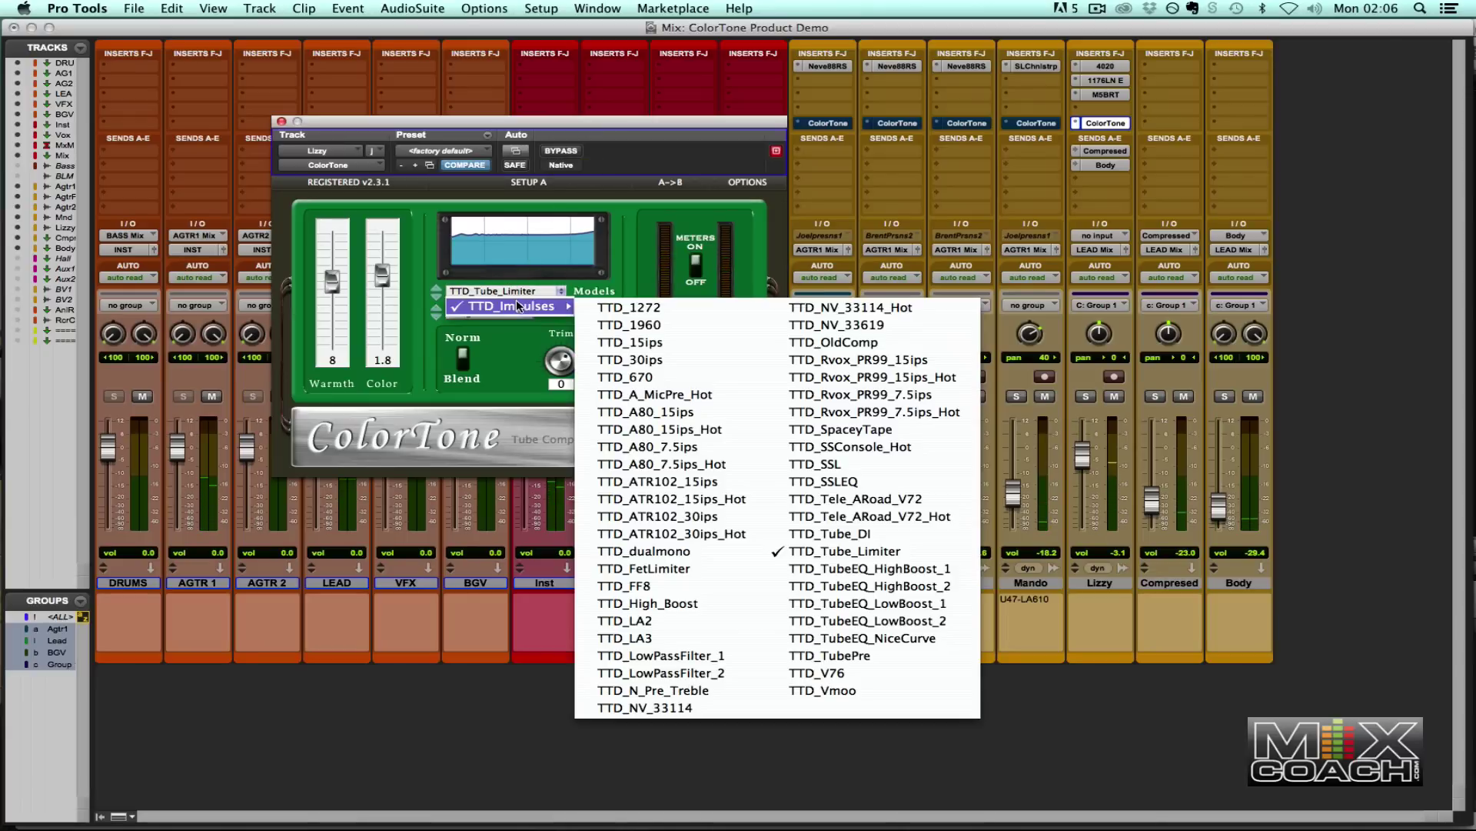
click(616, 315)
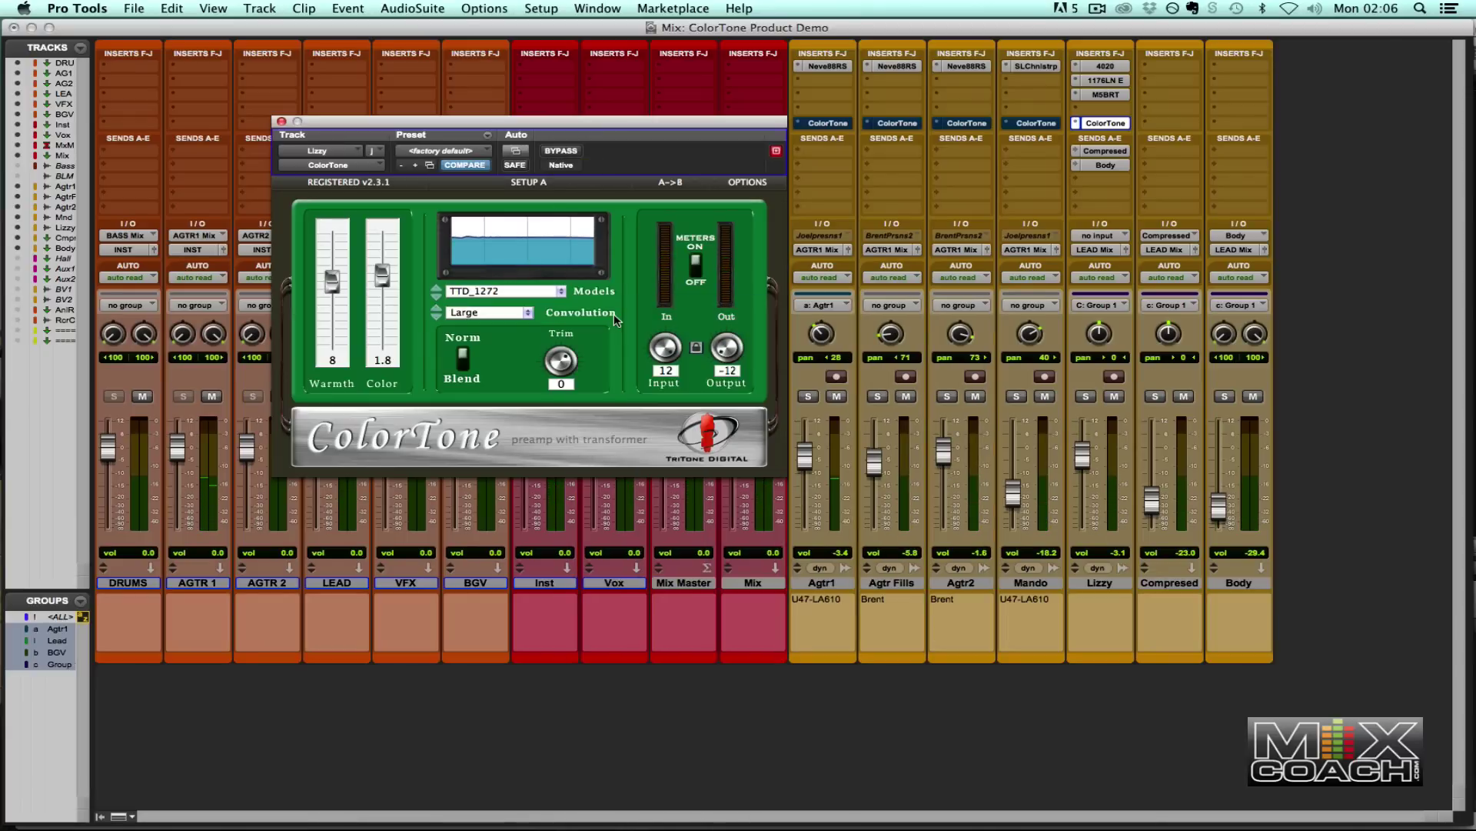
click(561, 151)
click(562, 151)
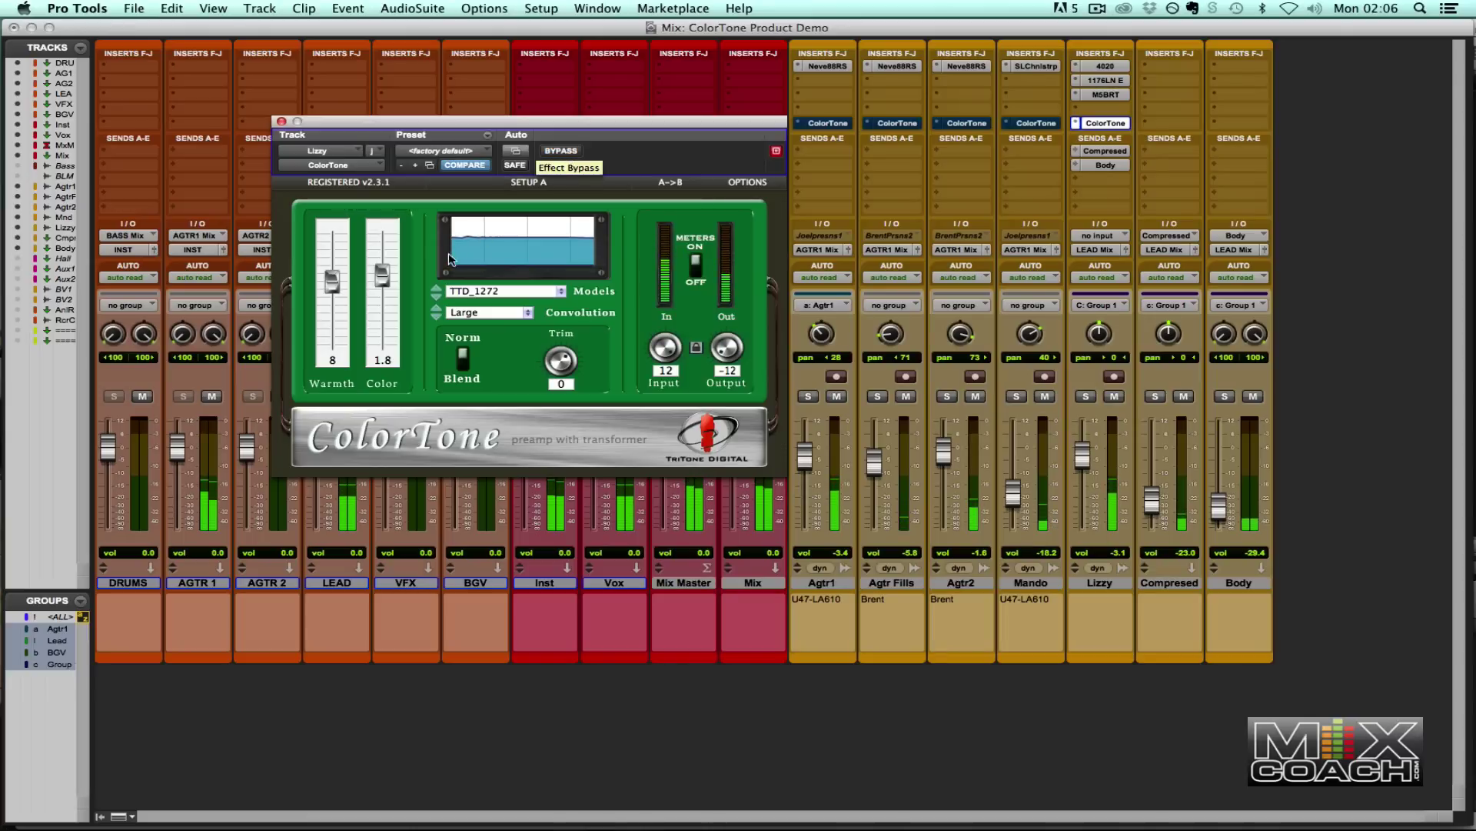
Step Lizzy's ColorTone model to TTD_A_MicPre_Hot, set Color to 1.2, and try Medium convolution before returning to Large.
click(440, 292)
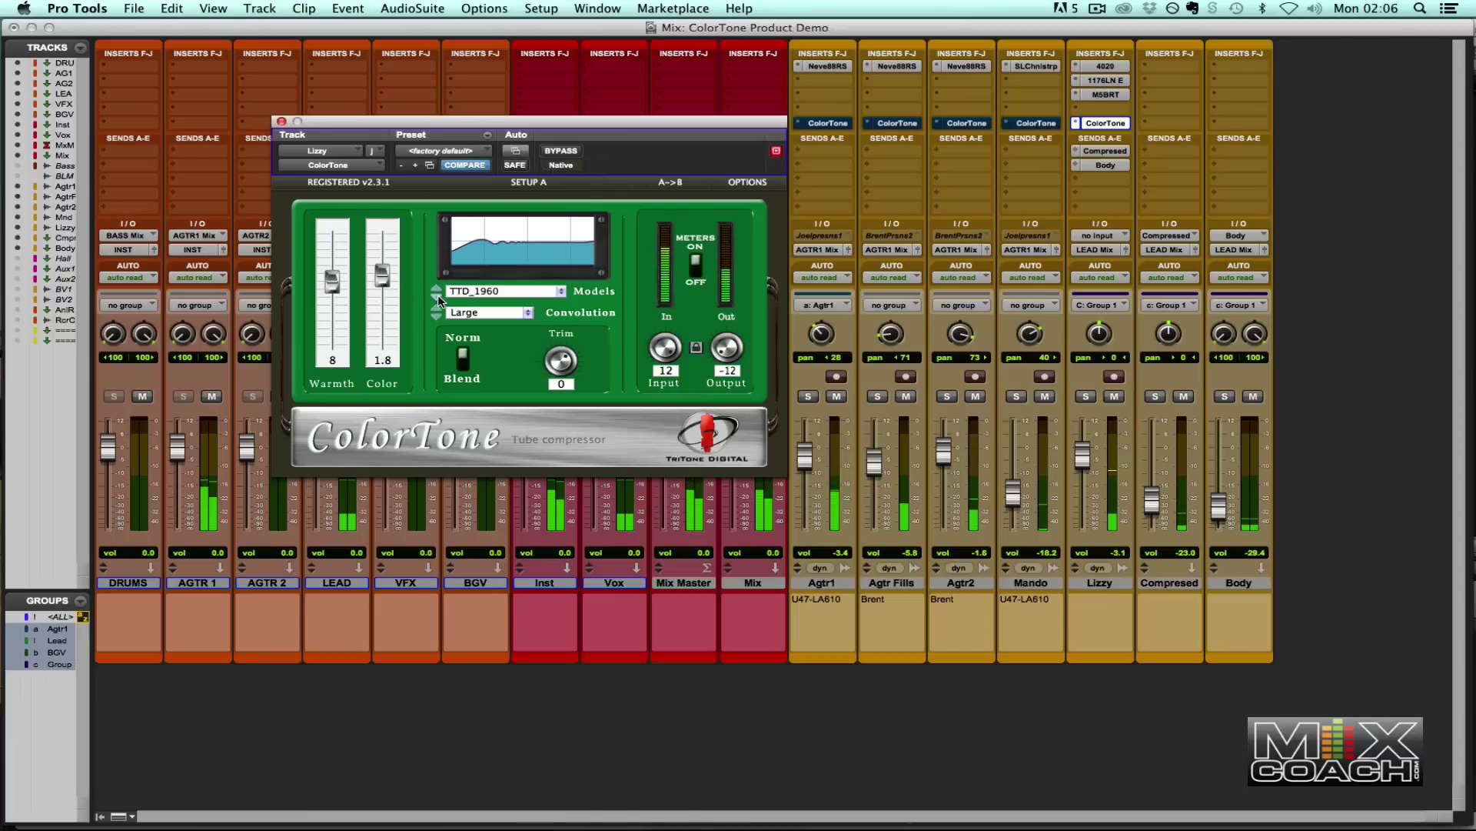
click(439, 298)
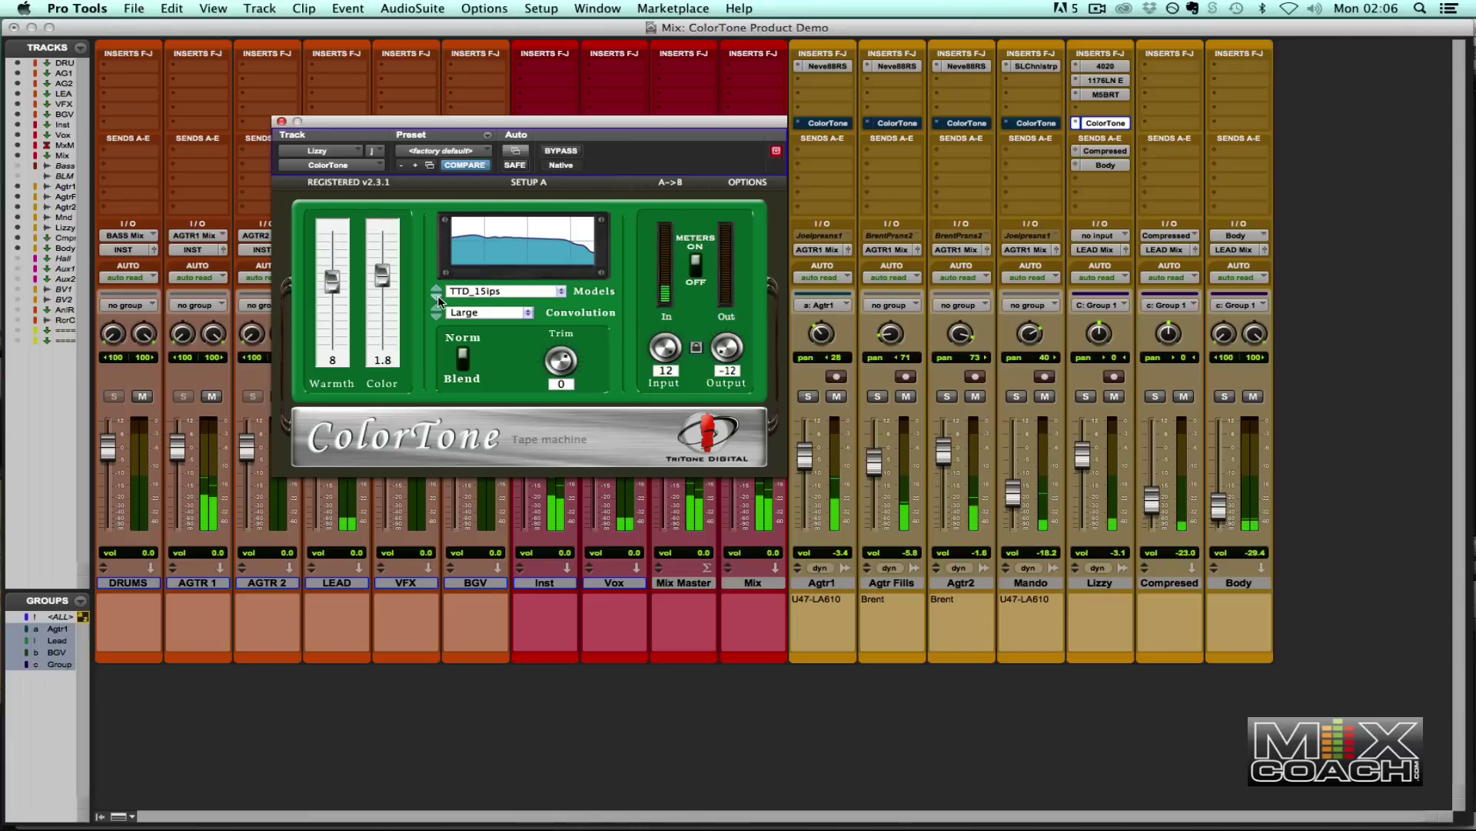
click(439, 297)
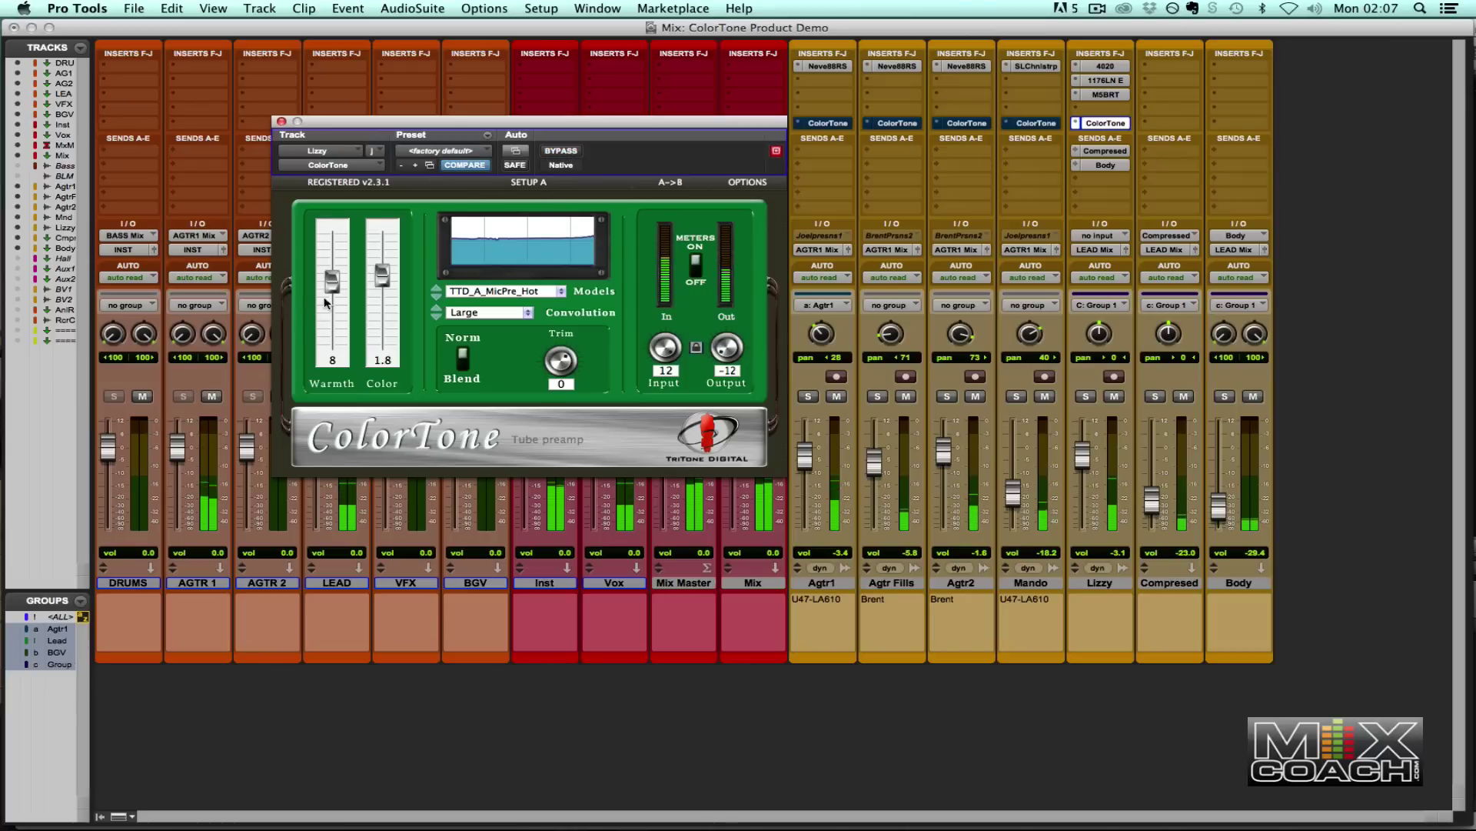
drag(382, 279, 383, 287)
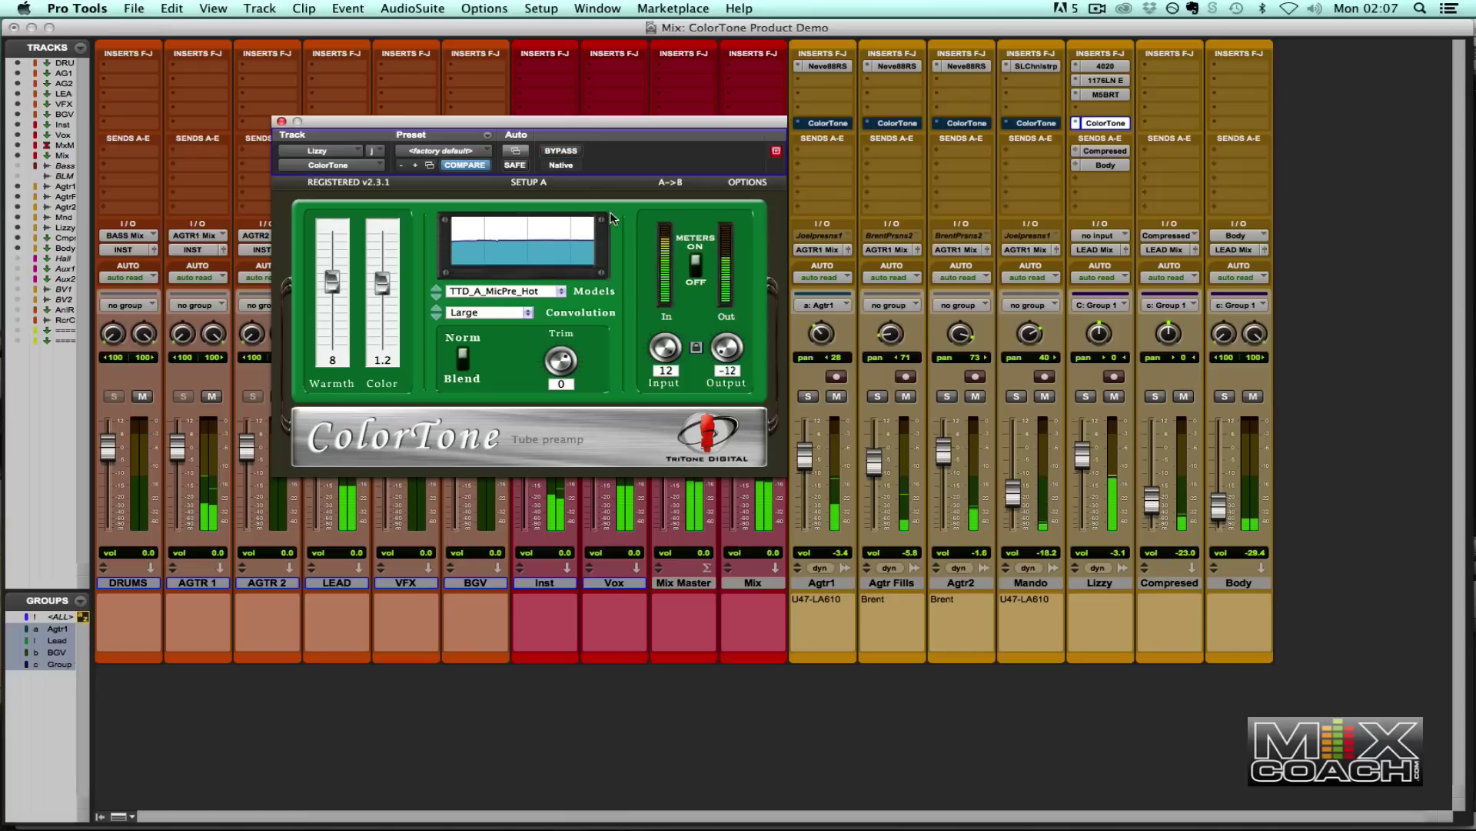
click(435, 316)
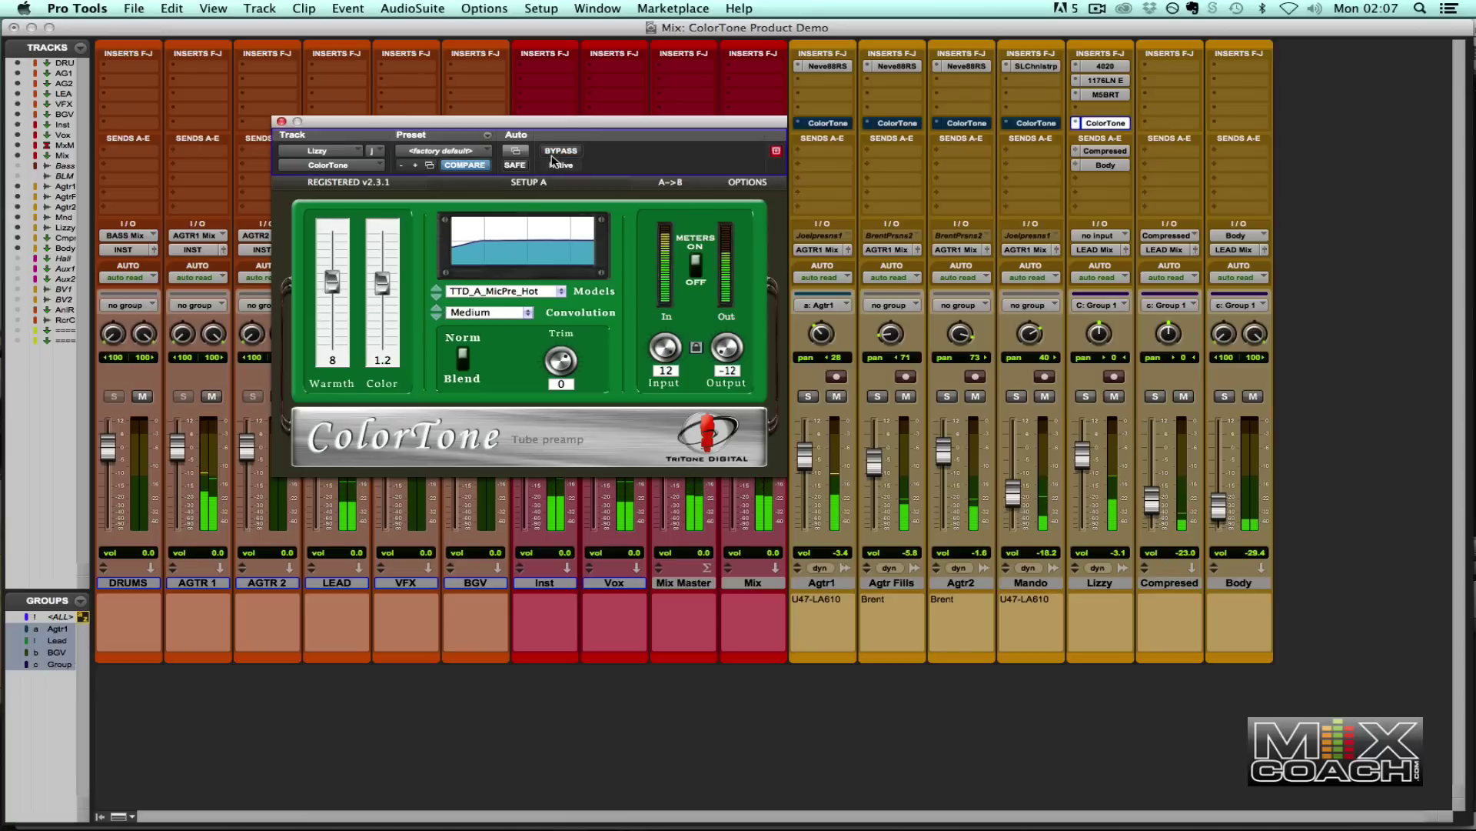
click(436, 306)
Audition Lizzy's ColorTone models one after another from TTD_A80_15ips to TTD_LA3, rechecking TTD_LA2 against TTD_LA3.
click(436, 297)
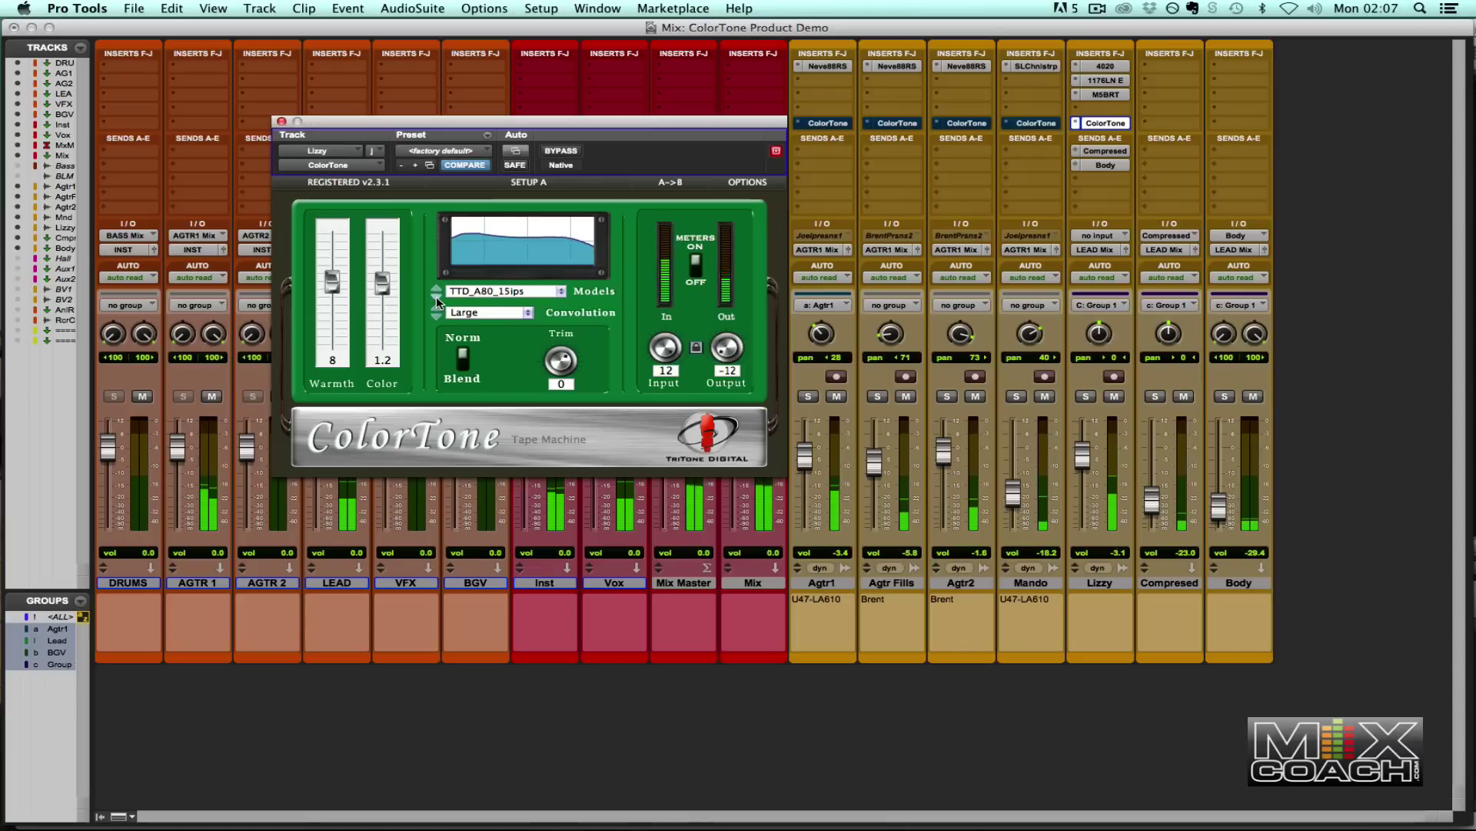
click(436, 296)
click(436, 297)
click(436, 297)
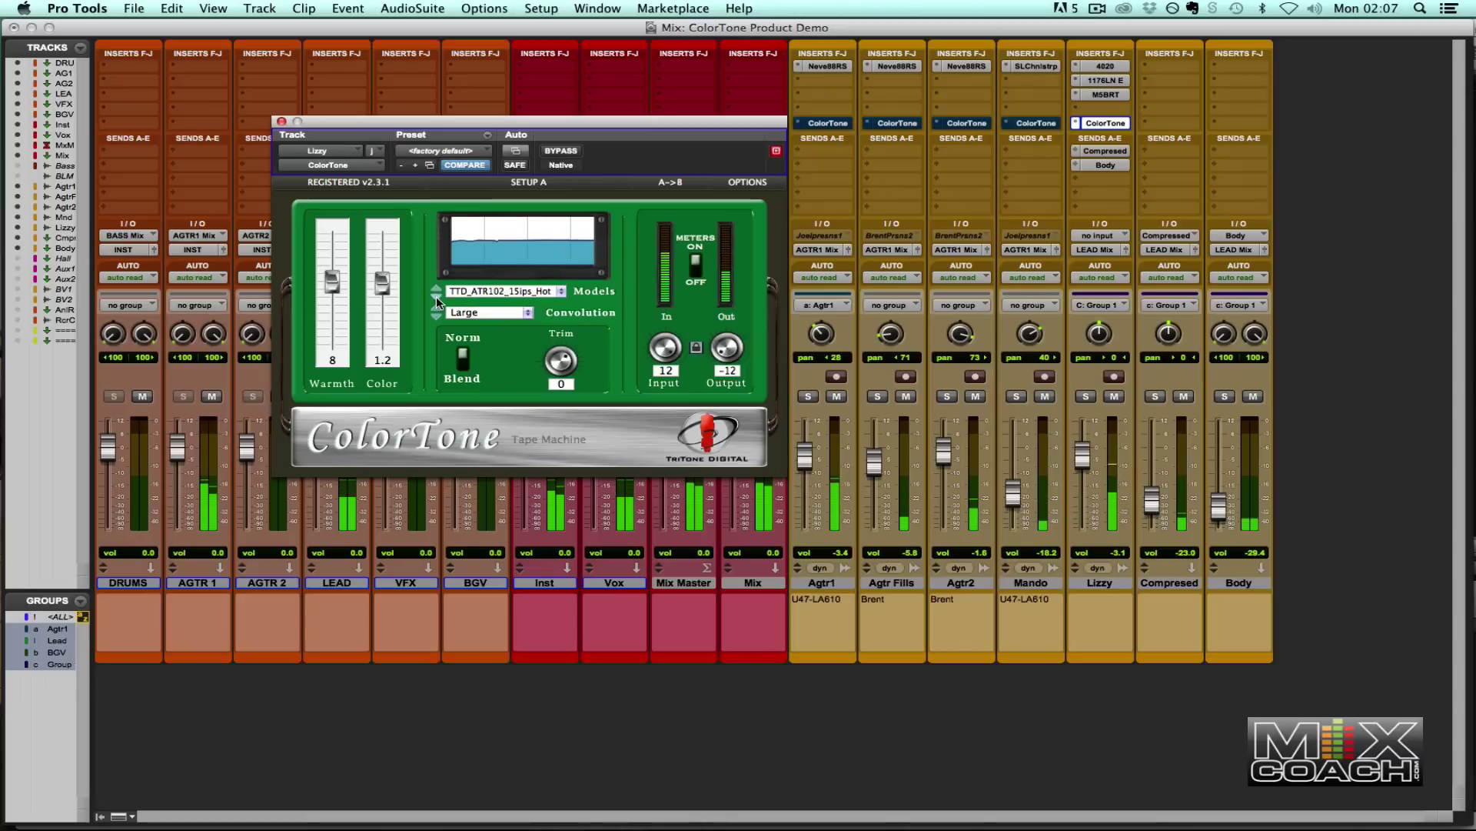
click(436, 297)
click(436, 297)
click(436, 296)
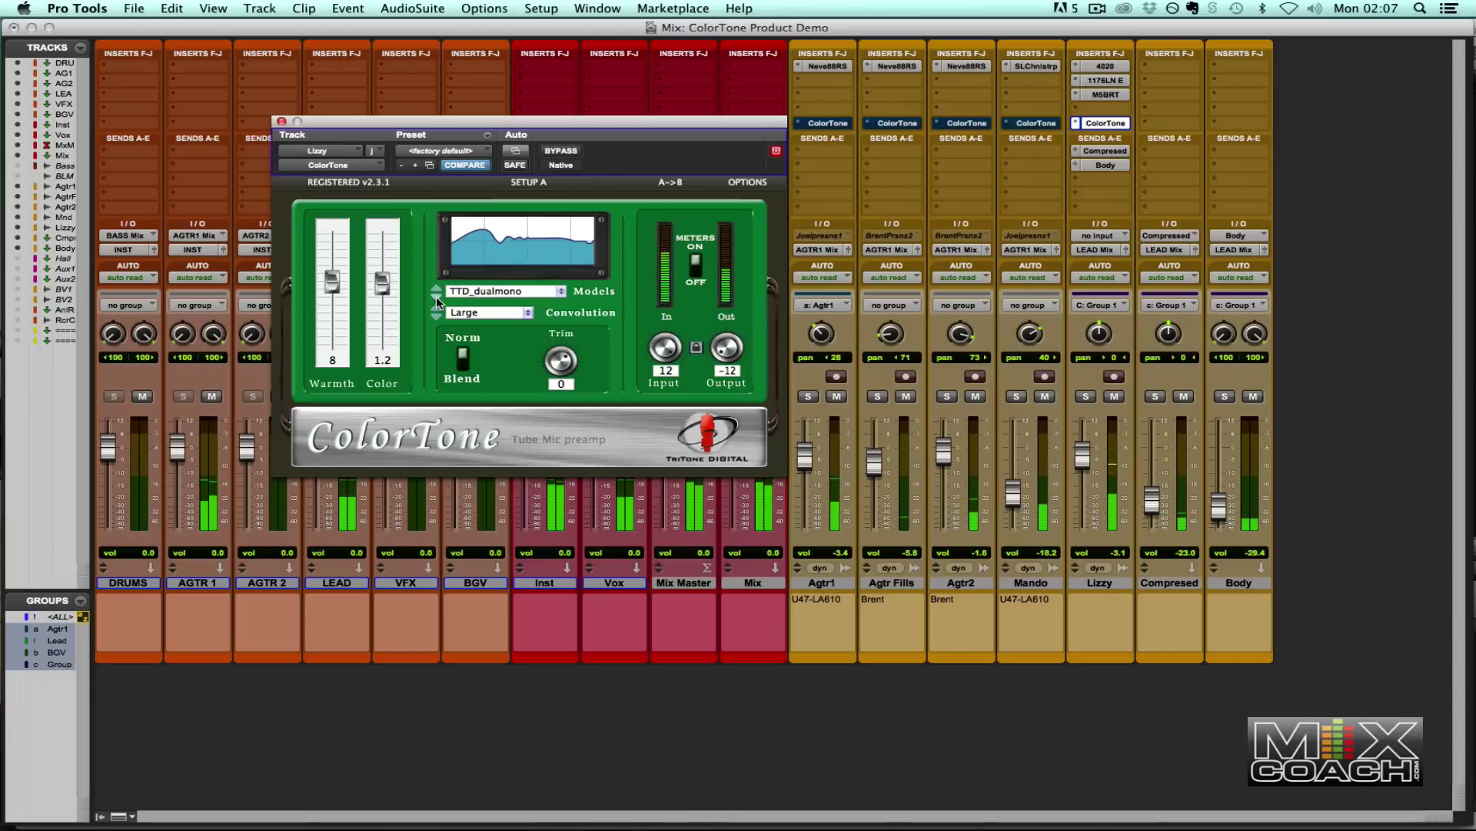
click(436, 297)
click(436, 297)
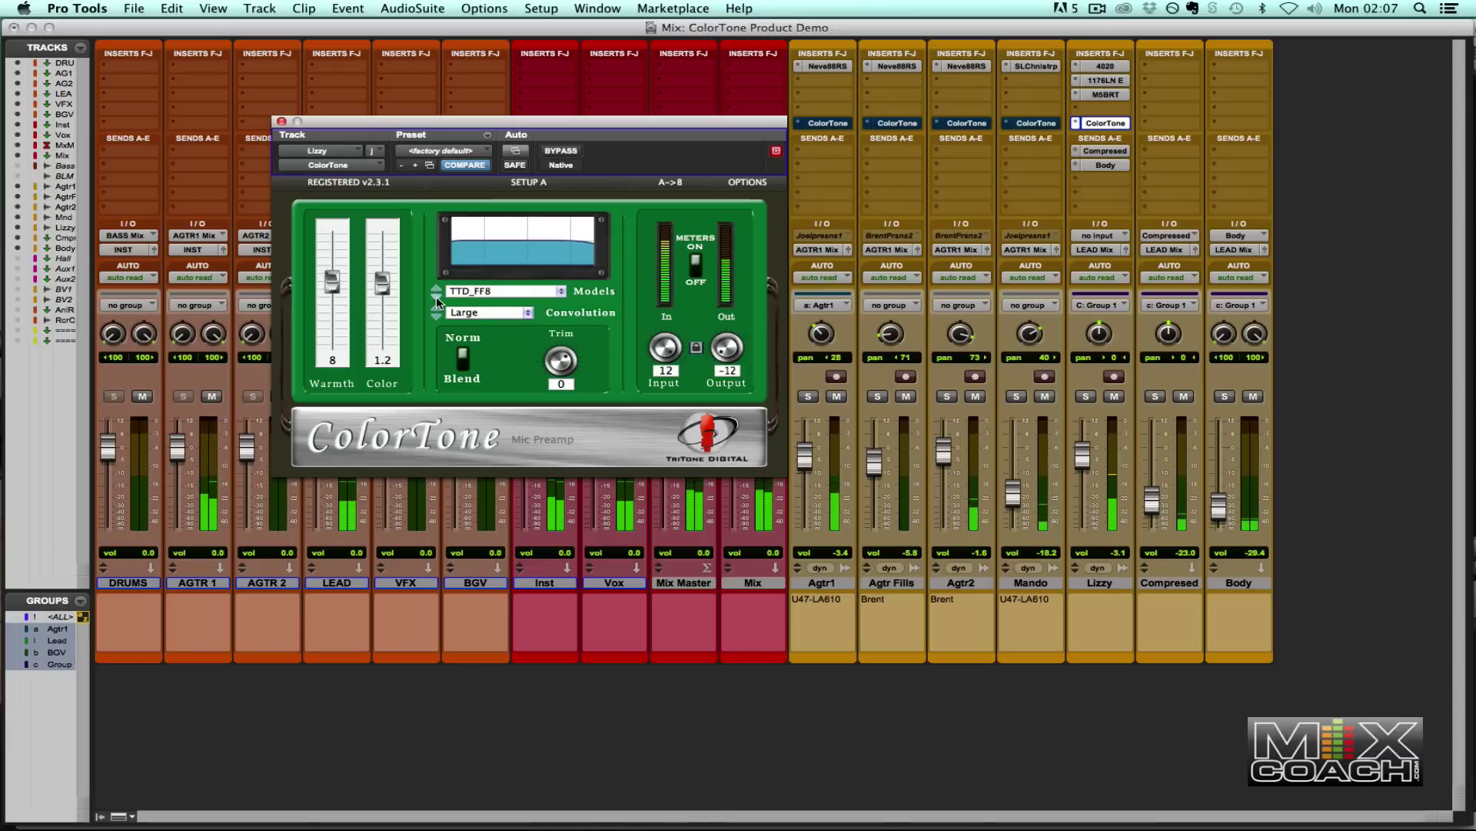
click(436, 297)
click(436, 297)
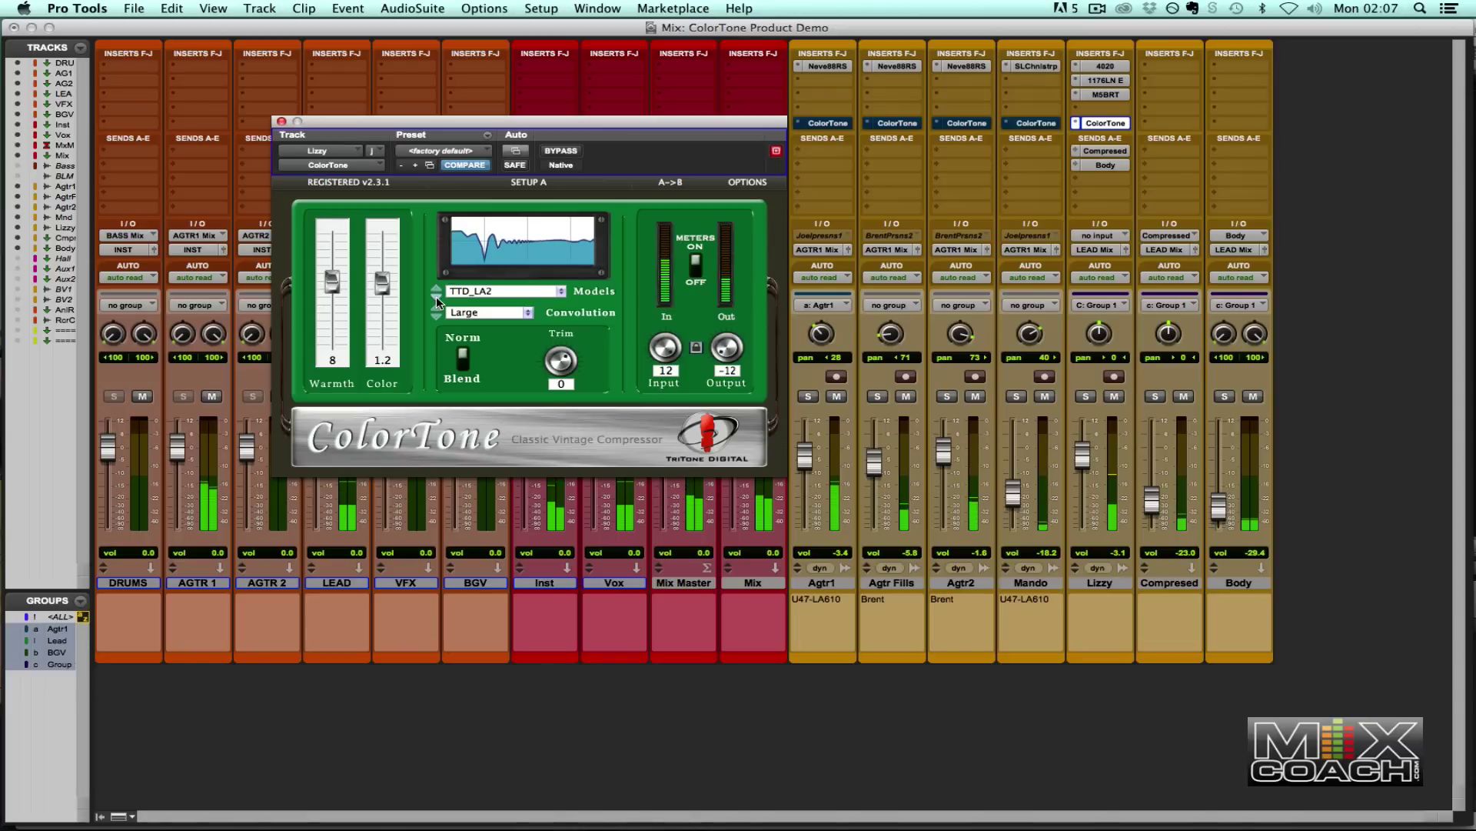
click(436, 297)
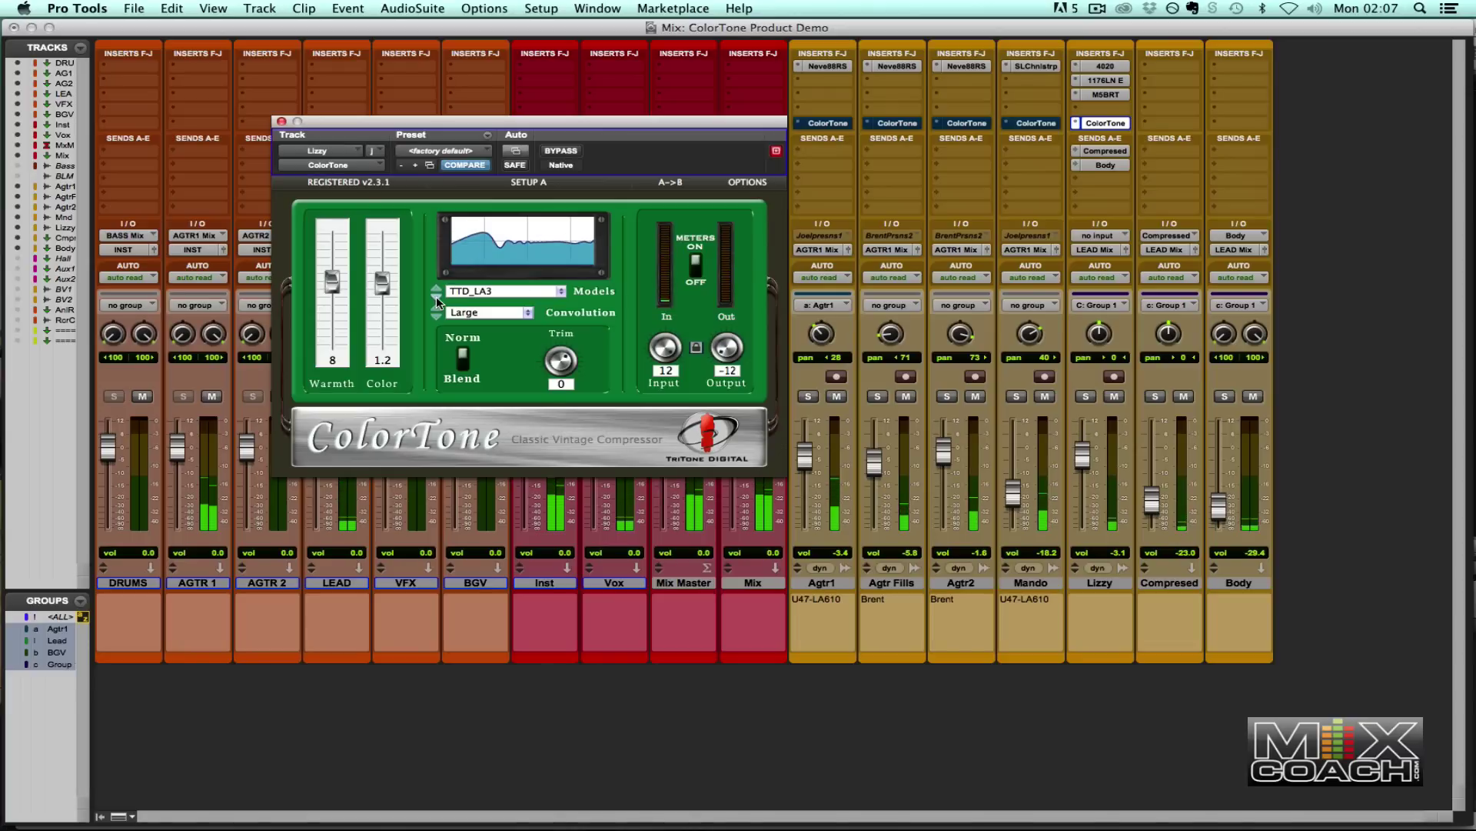
click(437, 292)
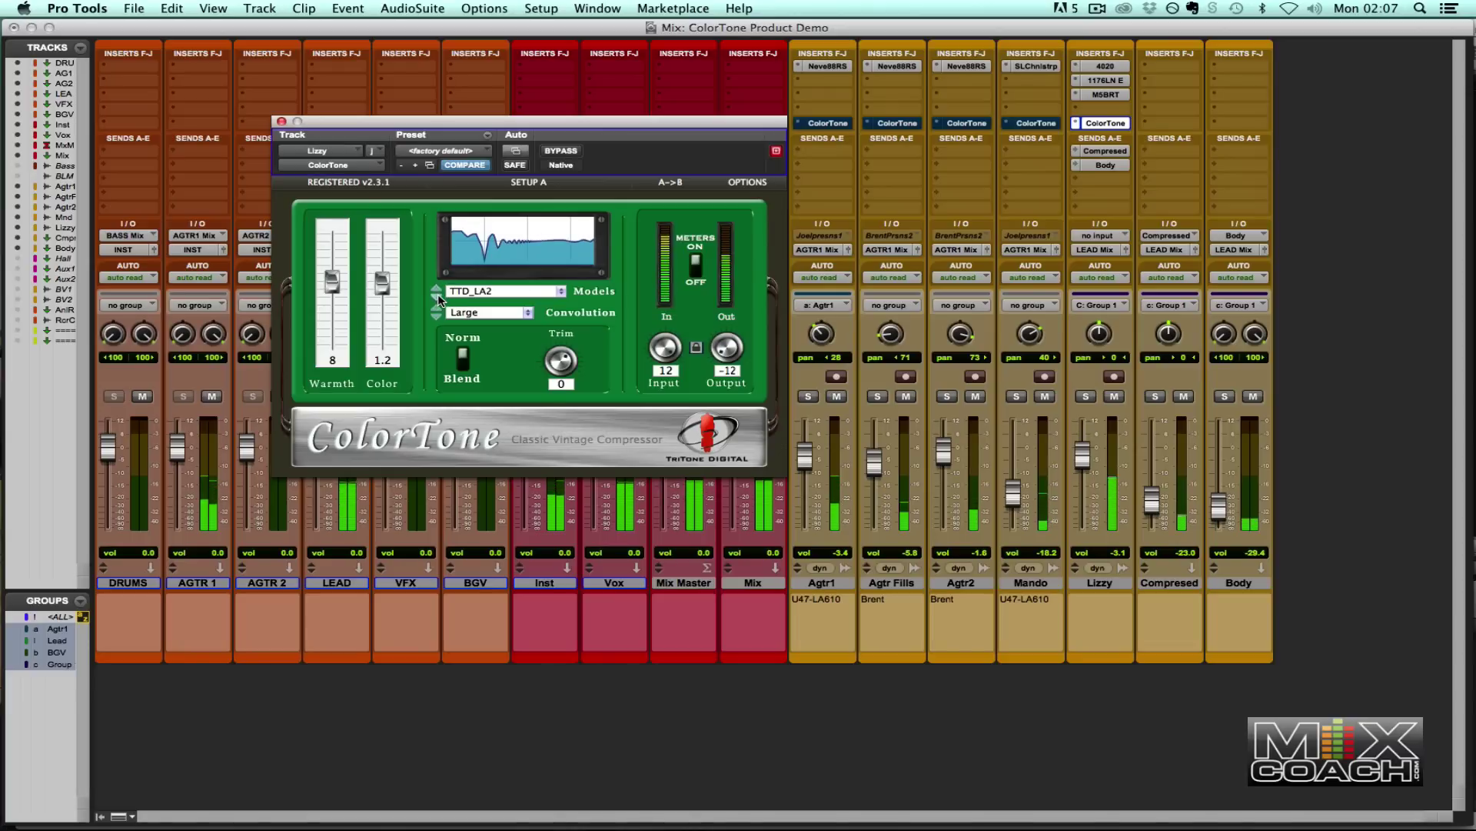
click(436, 297)
Choose the TTD_NV_33114 model for Lizzy's ColorTone and compare it against bypass.
click(538, 291)
mouse_move(567, 308)
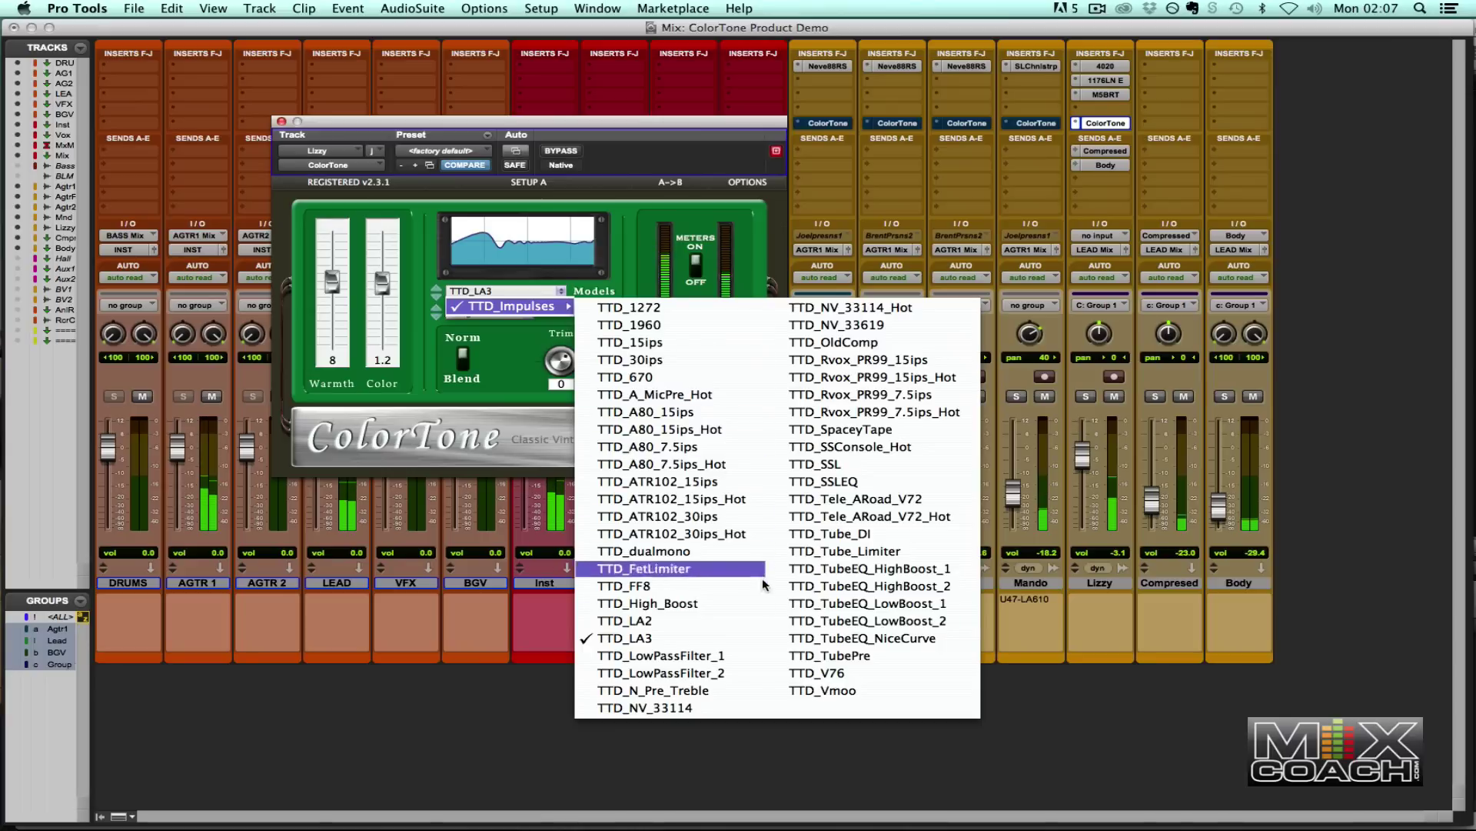
click(731, 703)
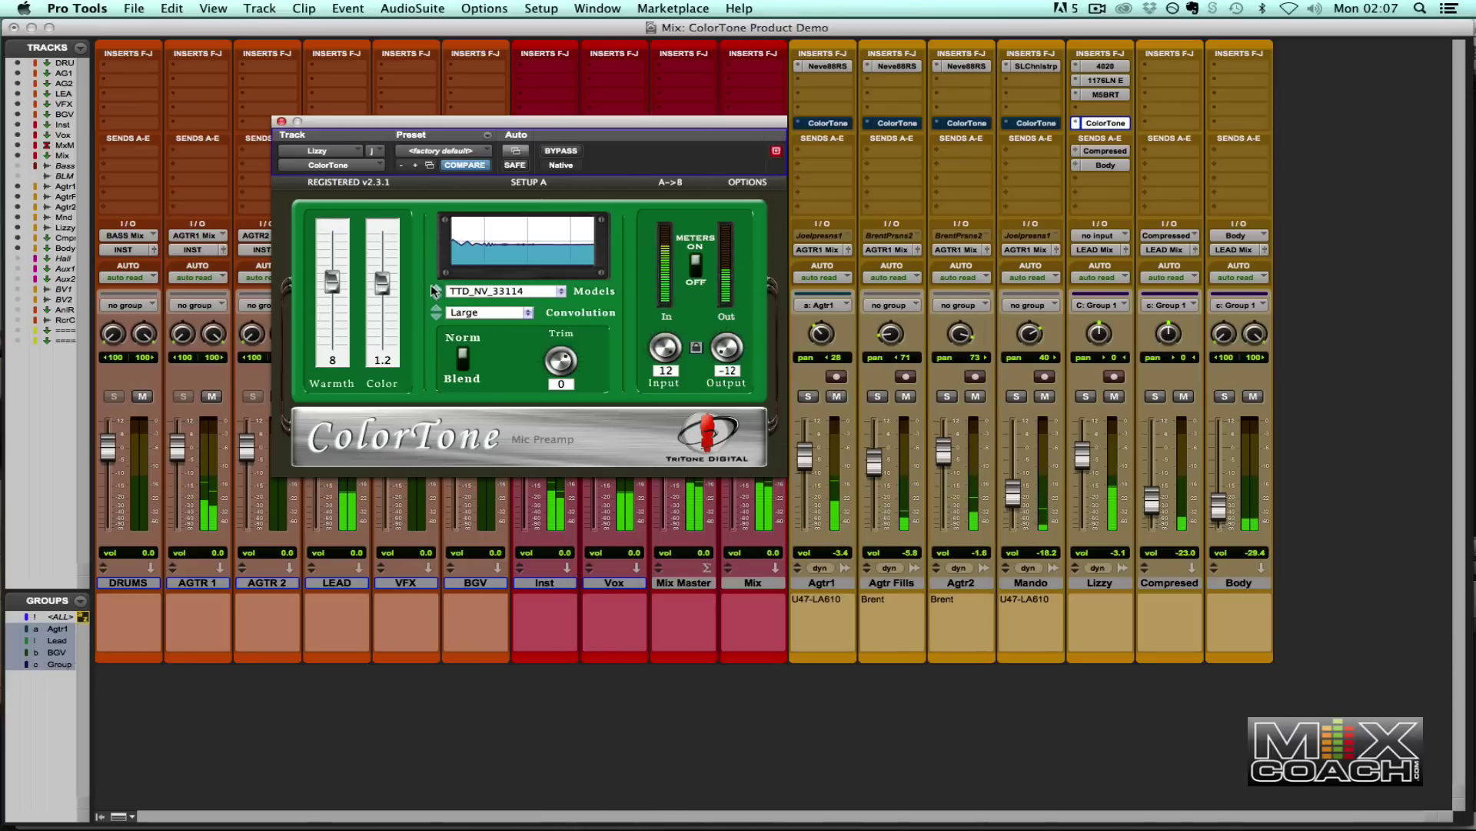
click(573, 154)
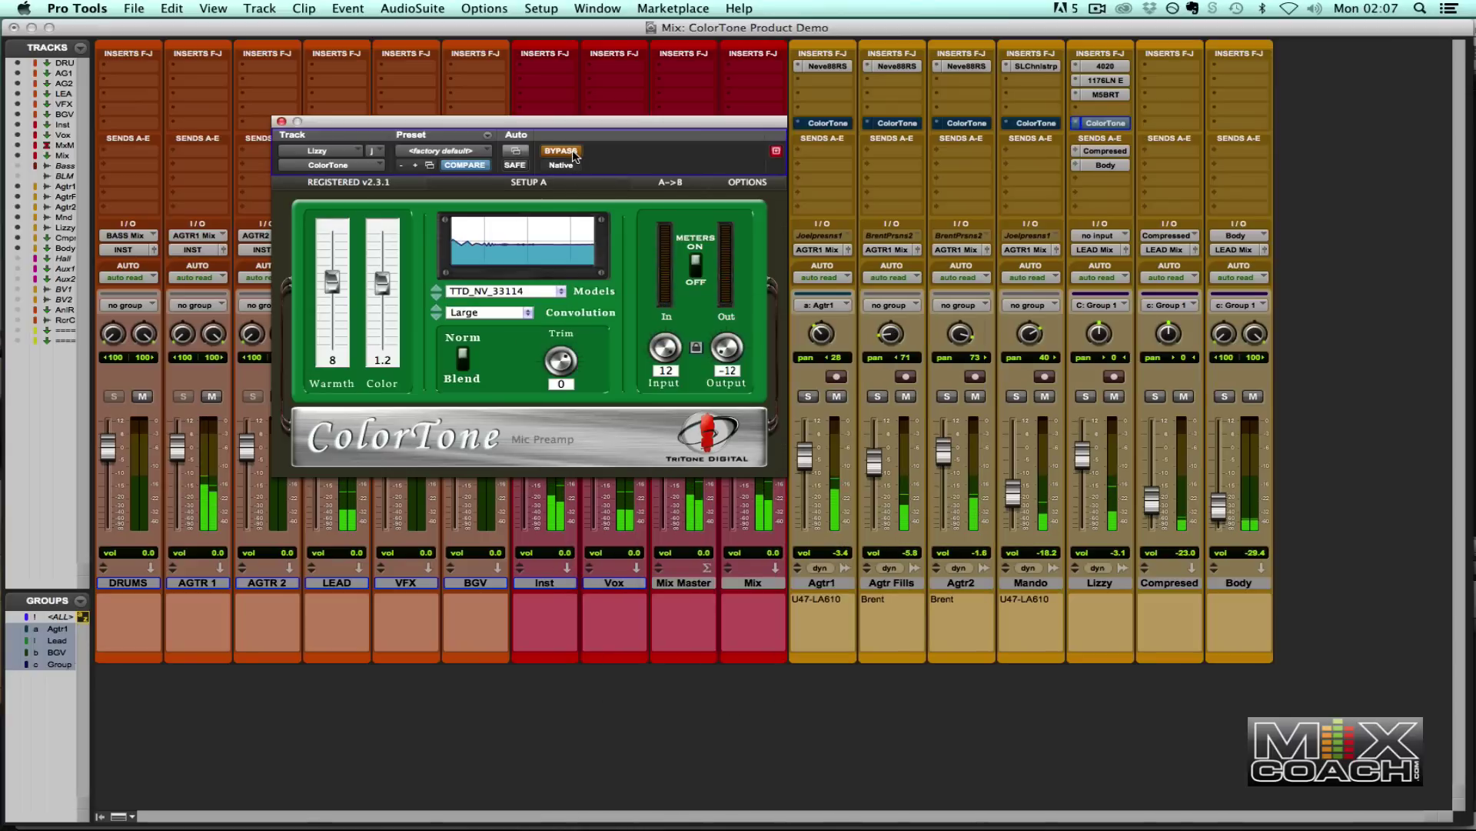
click(573, 152)
Set Lizzy's ColorTone Color to 2.9, try Medium and Small convolution, and raise Color to 3.6.
drag(387, 286, 387, 264)
click(433, 310)
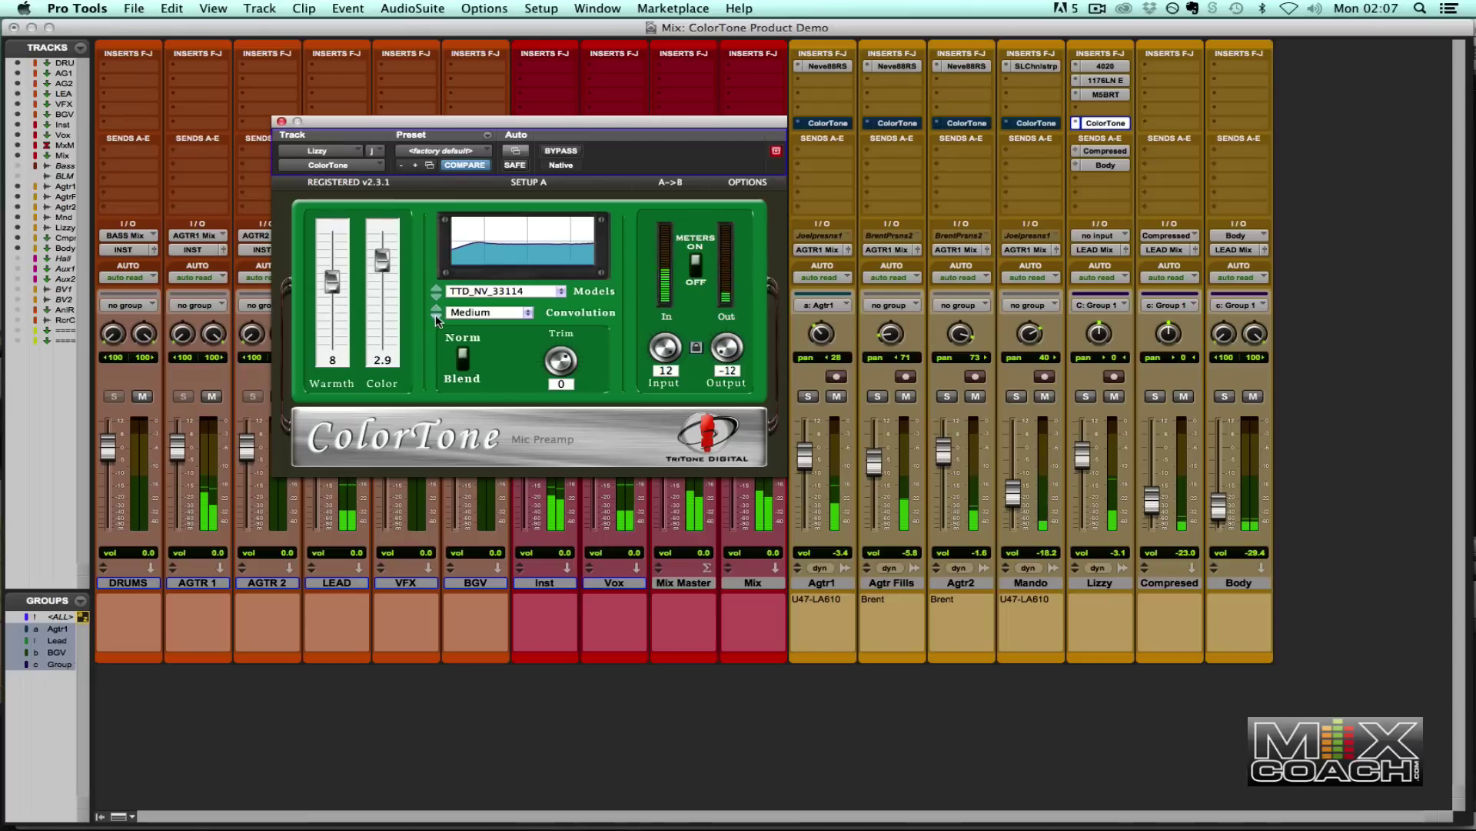
click(433, 310)
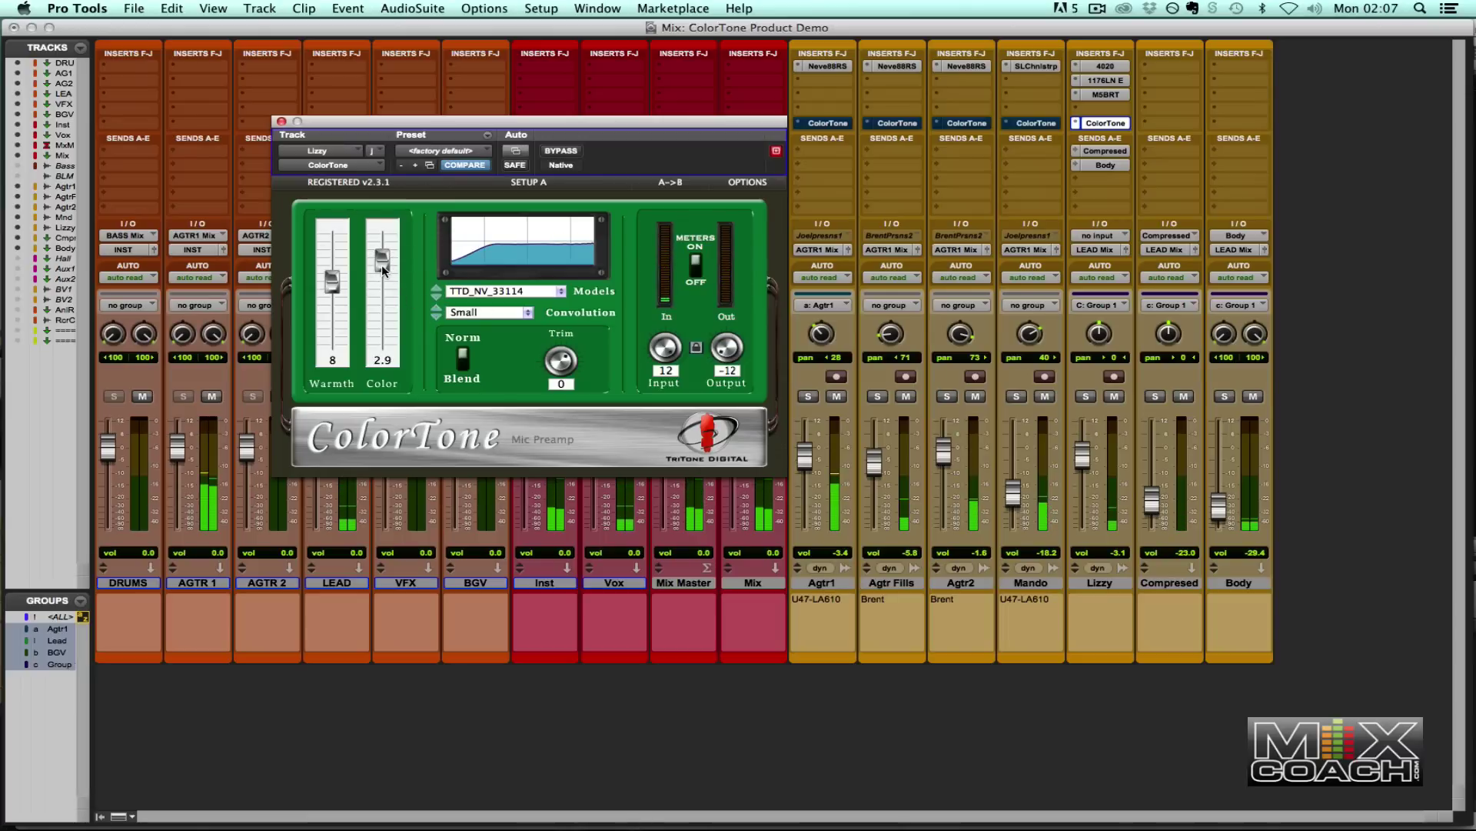
drag(381, 265, 382, 249)
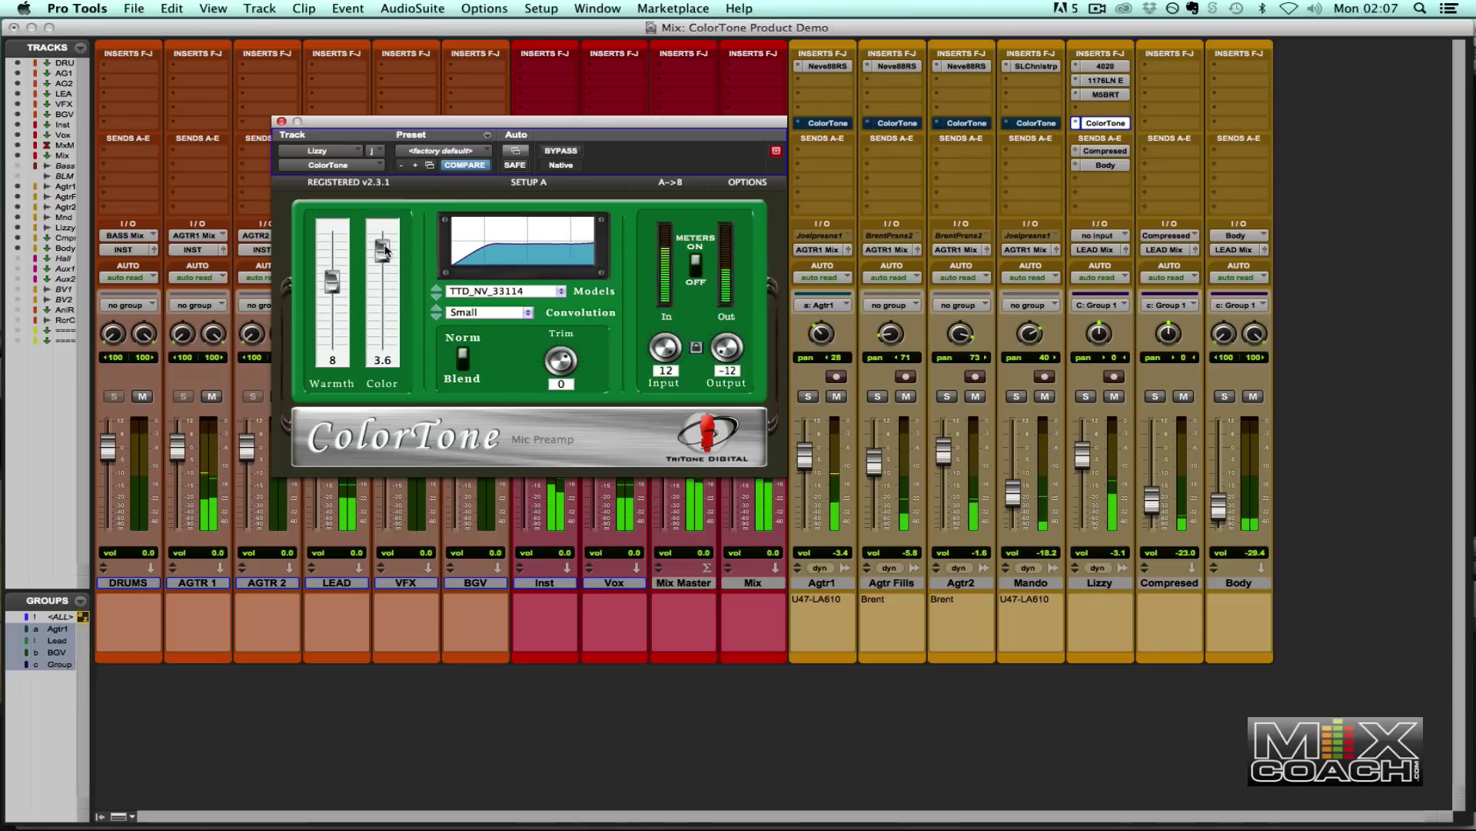
Set Lizzy's ColorTone convolution to Medium and Warmth to 6, and compare the mix against bypass.
click(434, 308)
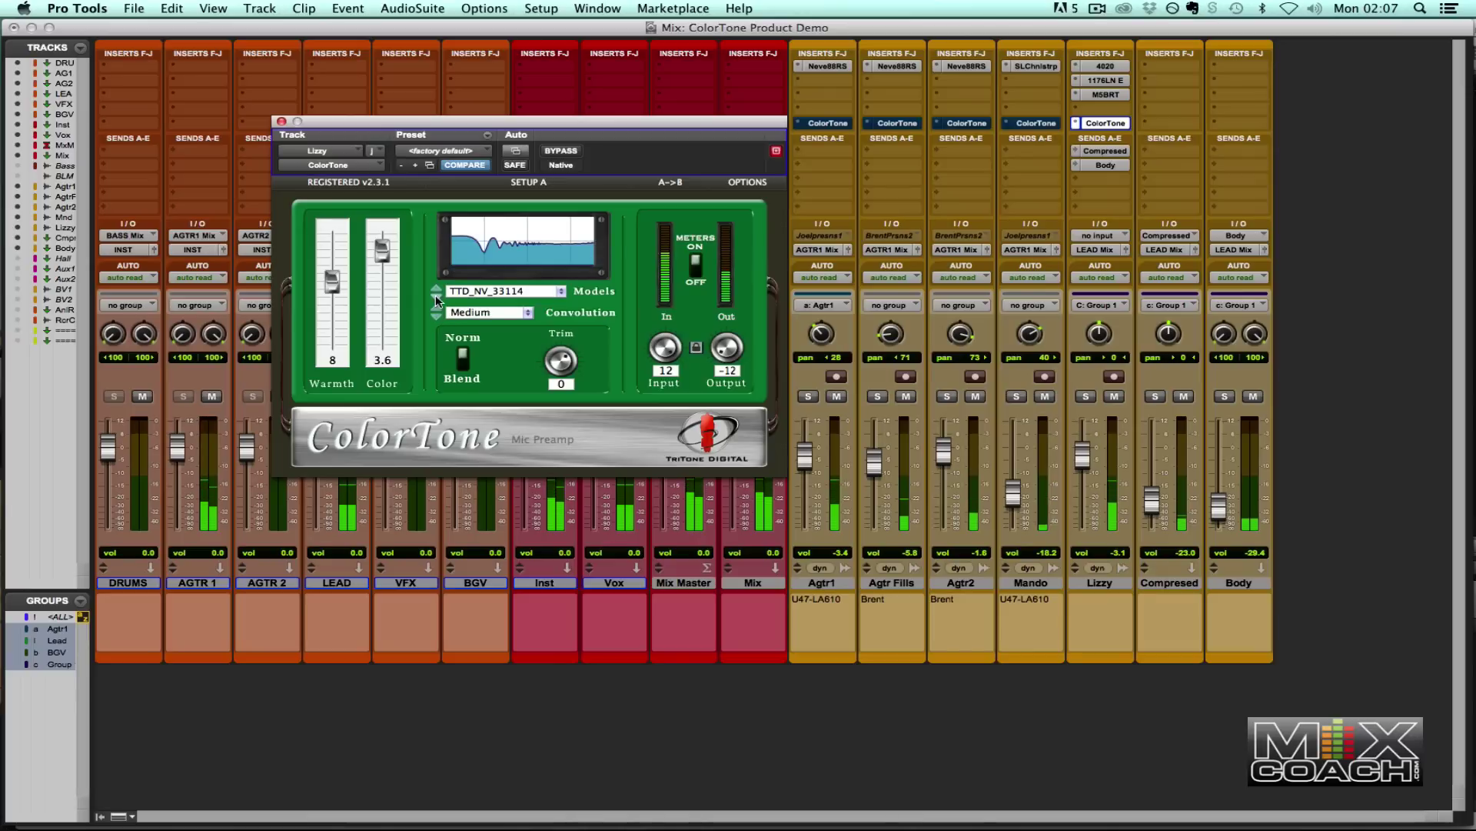
mouse_move(332, 282)
mouse_down()
mouse_move(333, 260)
mouse_move(333, 323)
mouse_move(332, 285)
mouse_up()
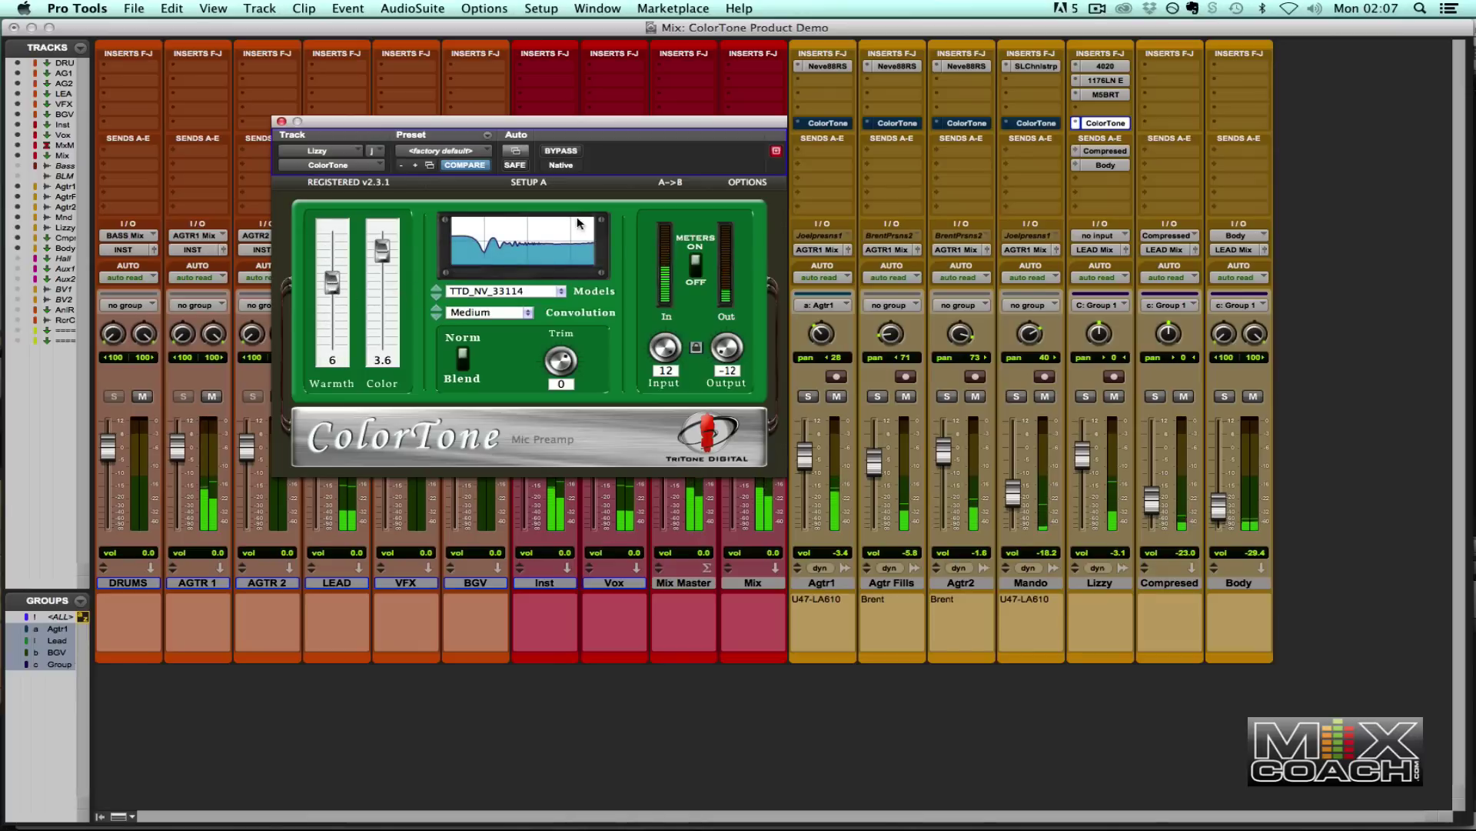
click(563, 151)
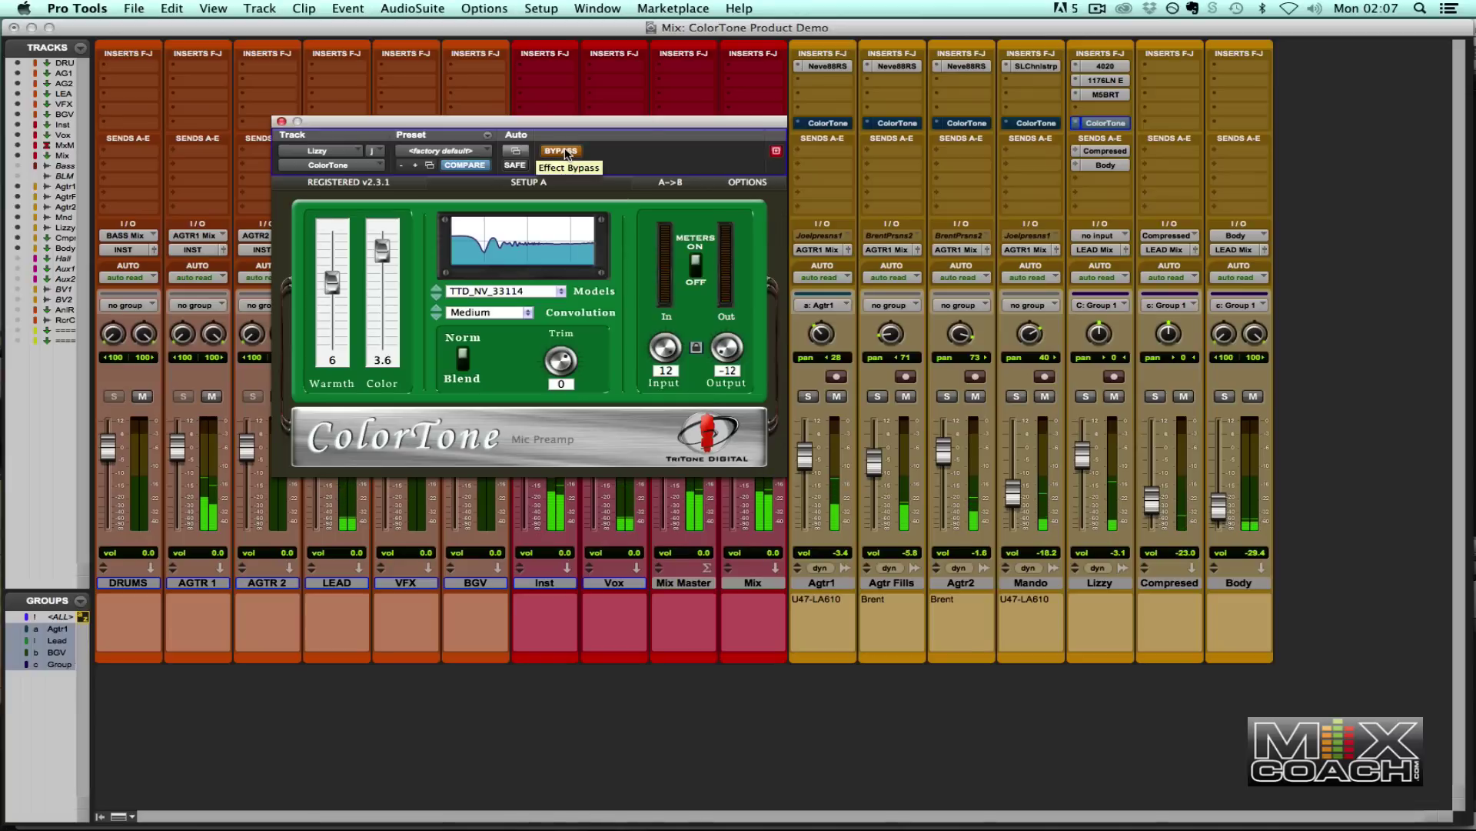
click(562, 151)
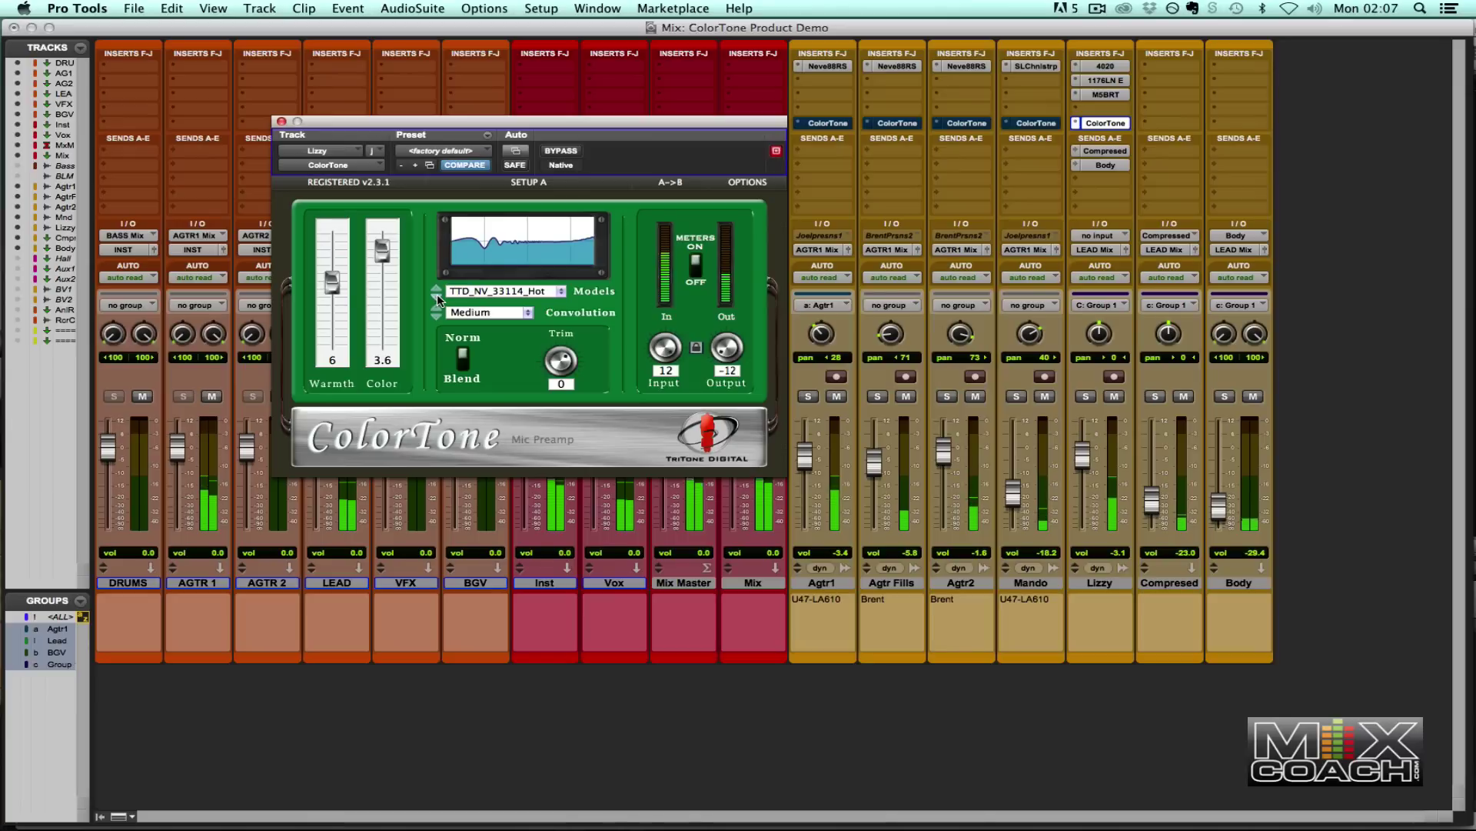
With the TTD_NV_33114_Hot model in Lizzy's ColorTone, set Color to 2.9 and compare it against bypass.
drag(383, 256, 382, 268)
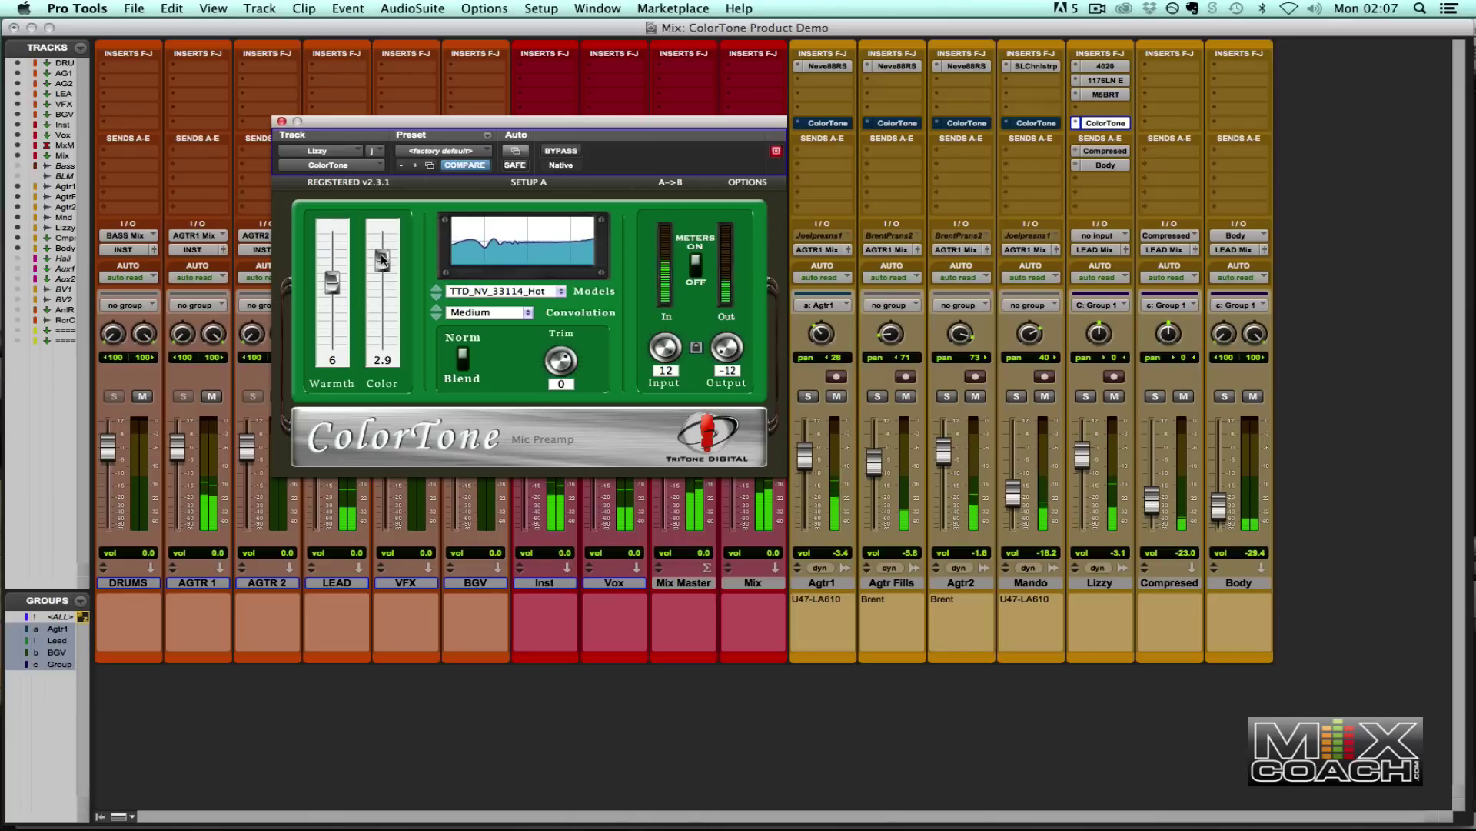
click(562, 151)
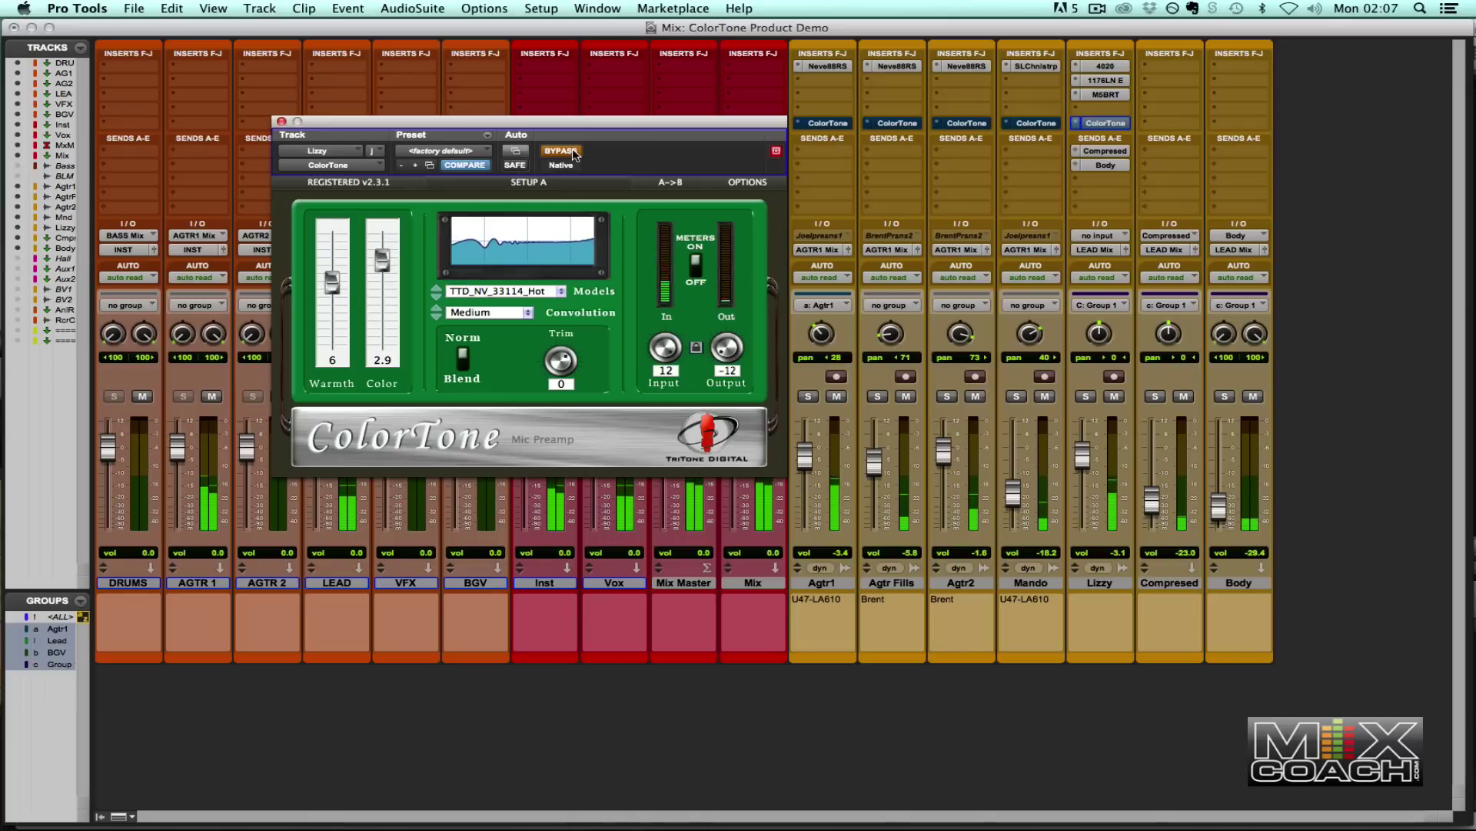
click(562, 151)
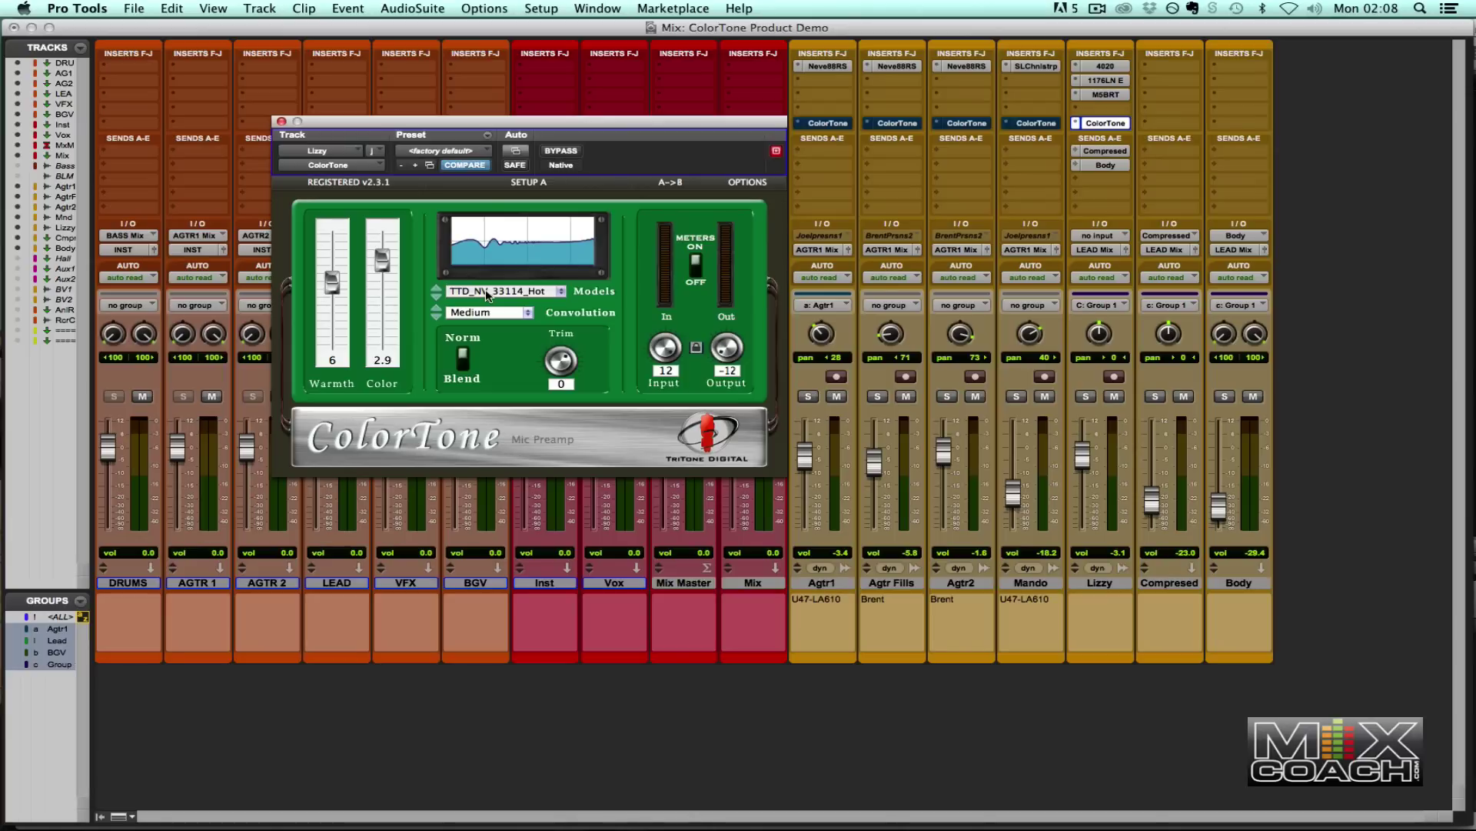
Cycle Lizzy's ColorTone convolution between Small and Large, leave it on Large, and switch from Norm to Blend mode.
click(436, 317)
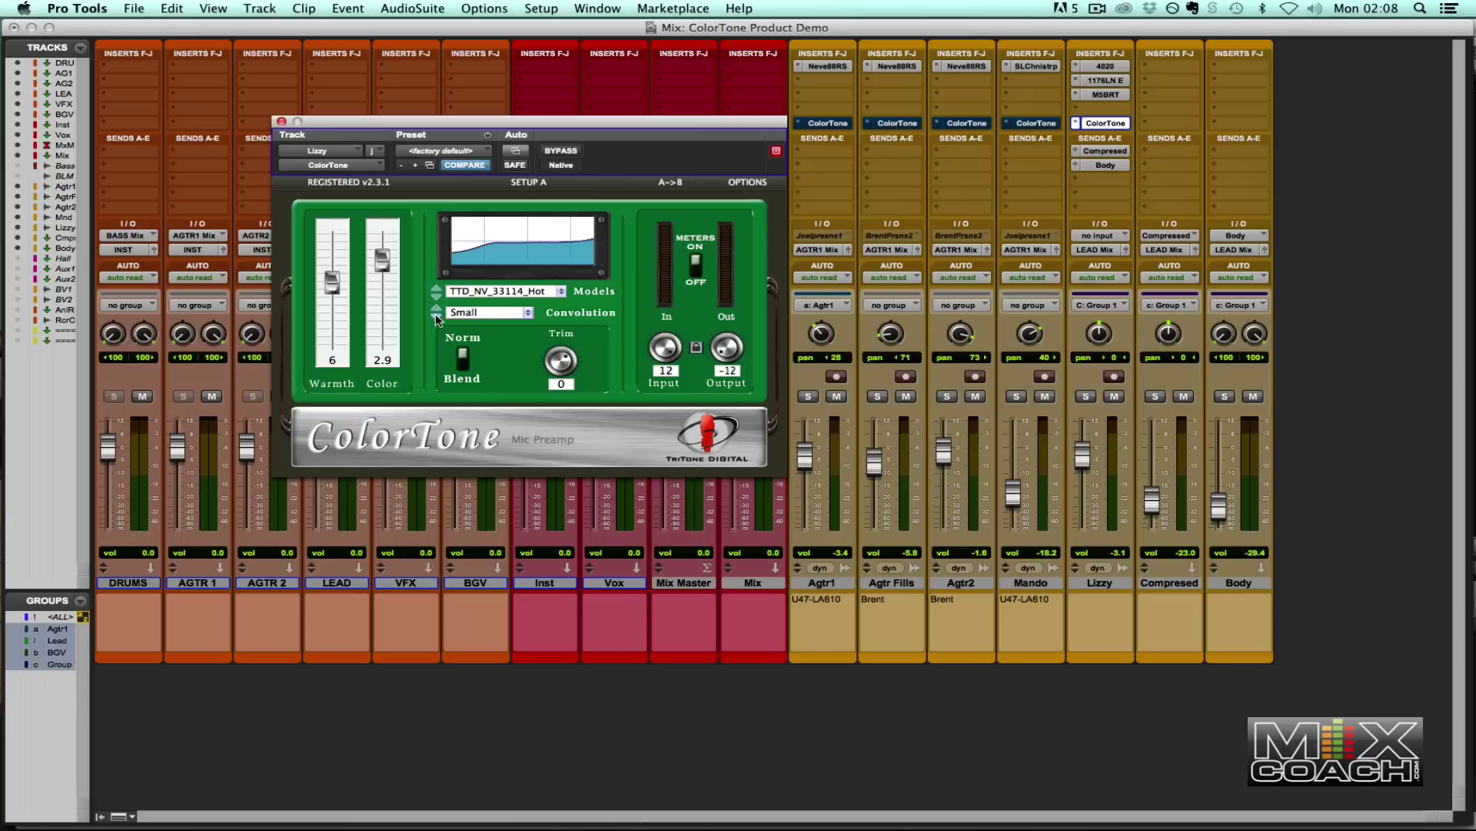
click(436, 307)
click(436, 307)
click(436, 318)
click(436, 318)
click(437, 306)
click(436, 306)
click(463, 355)
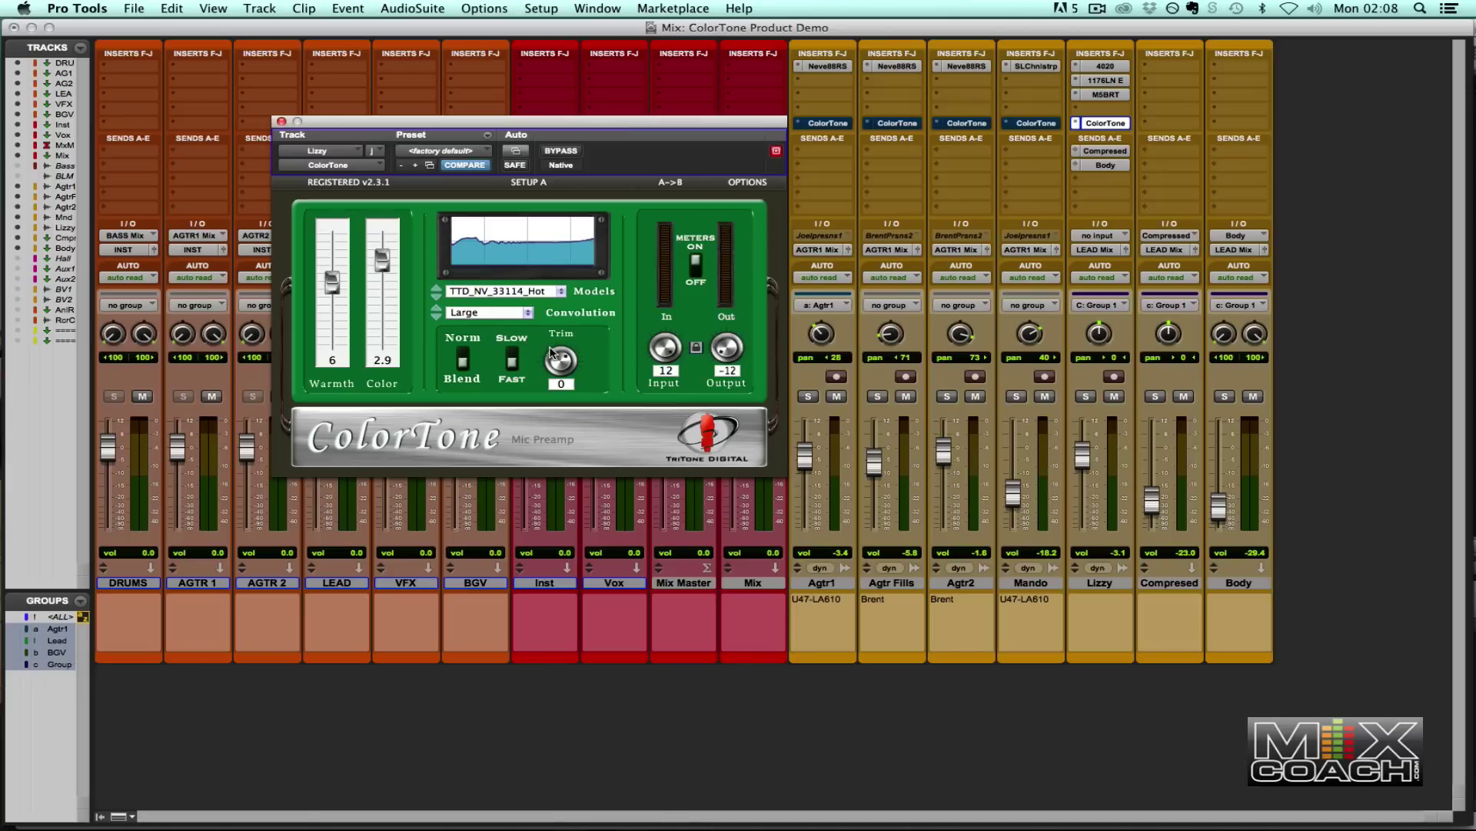
Play the mix with Lizzy's ColorTone Trim lowered to -4, compare against bypass, and set Color to 3.2 and Trim to -2.
key(space)
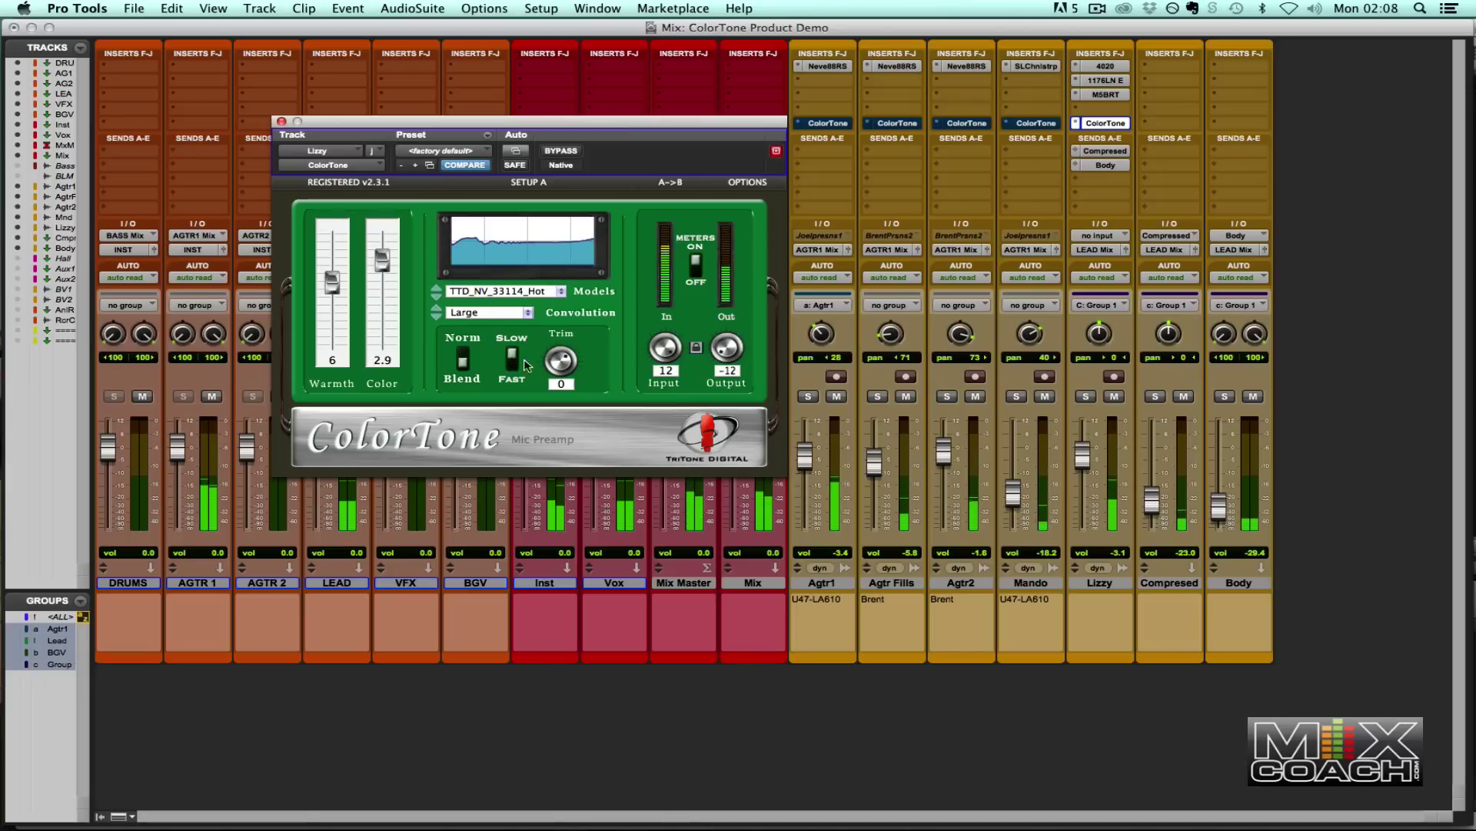
drag(559, 363, 541, 399)
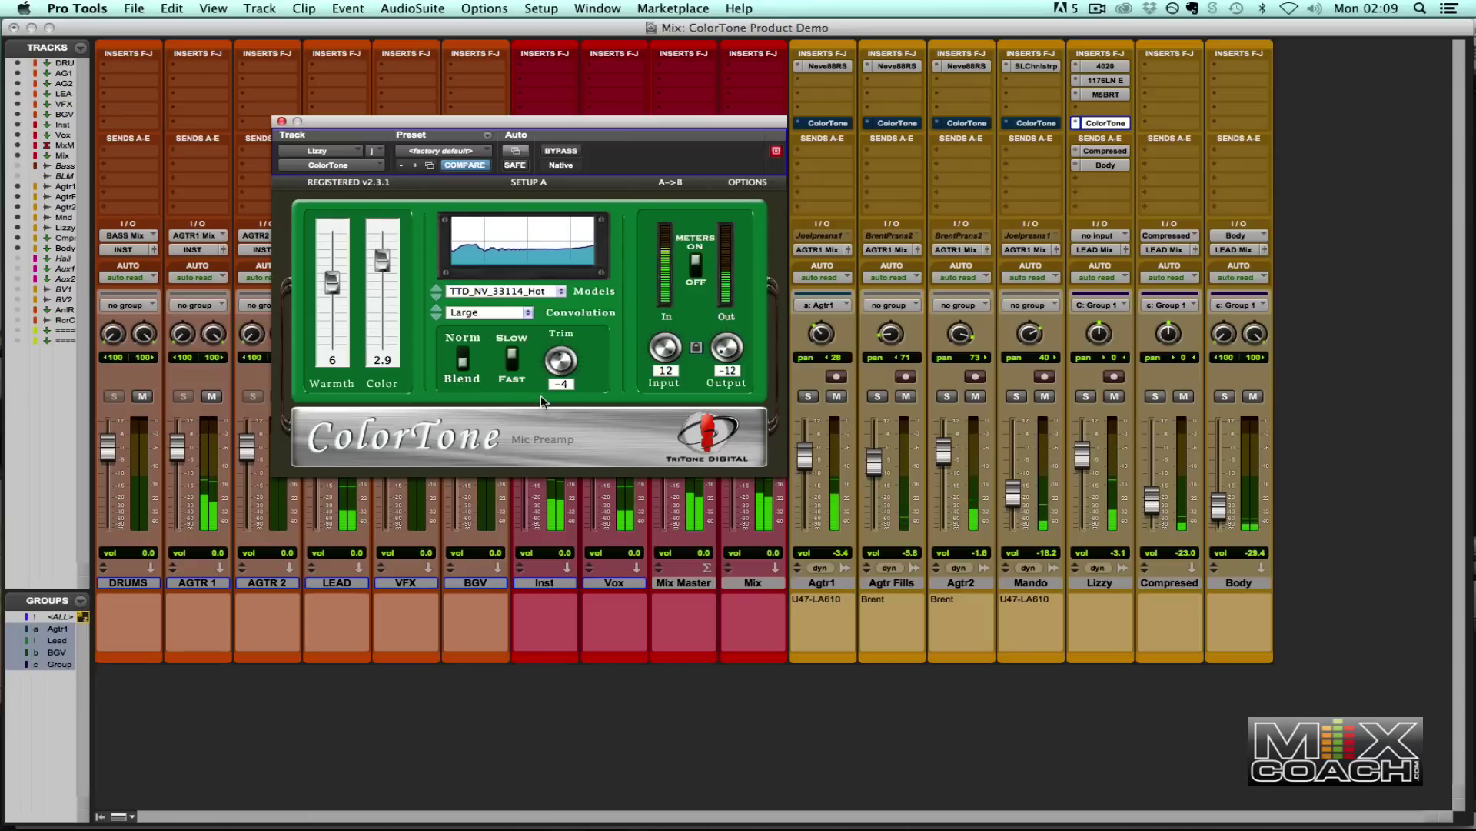
click(559, 152)
click(559, 152)
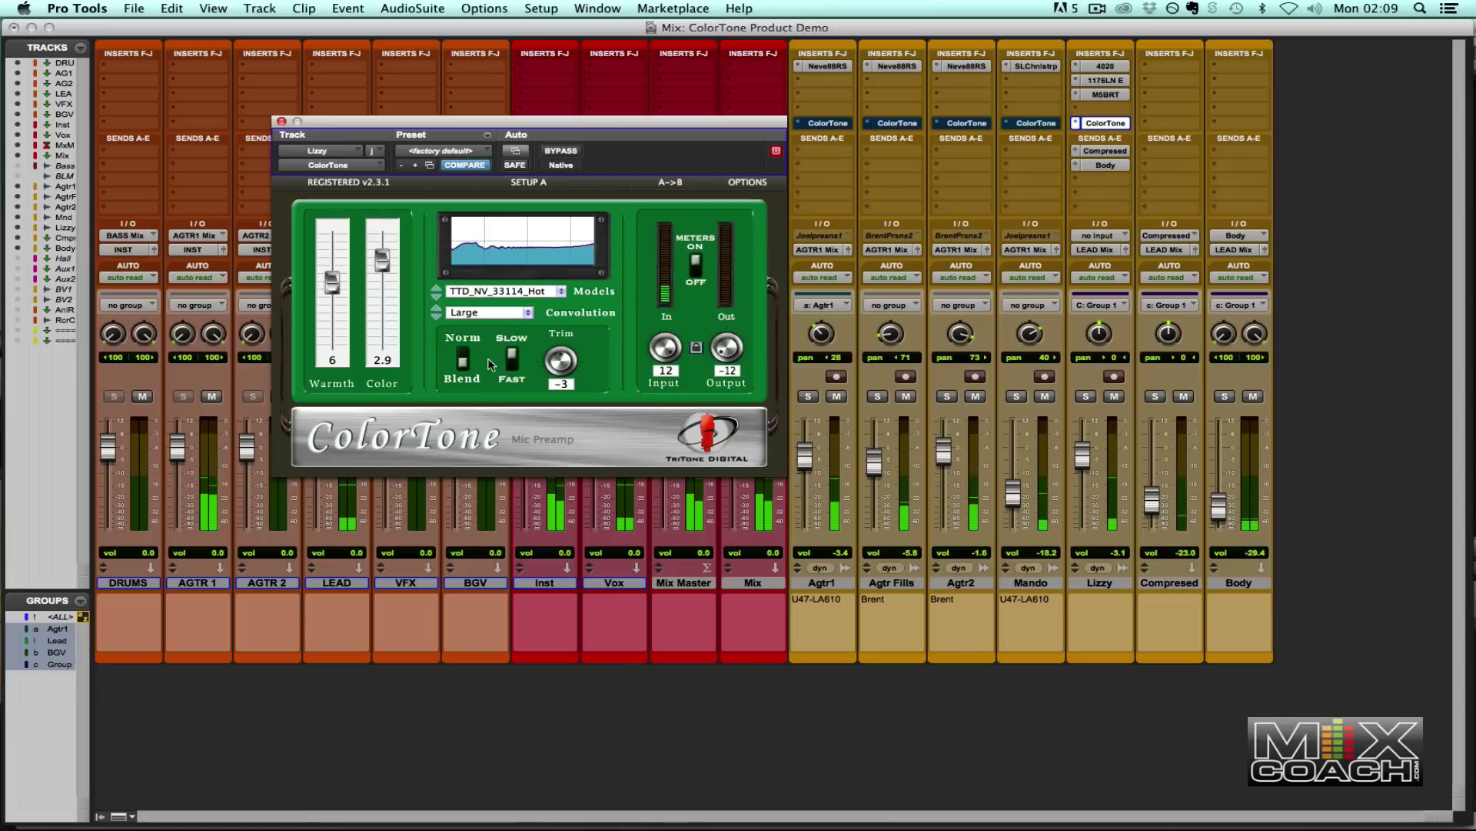
drag(383, 263, 382, 254)
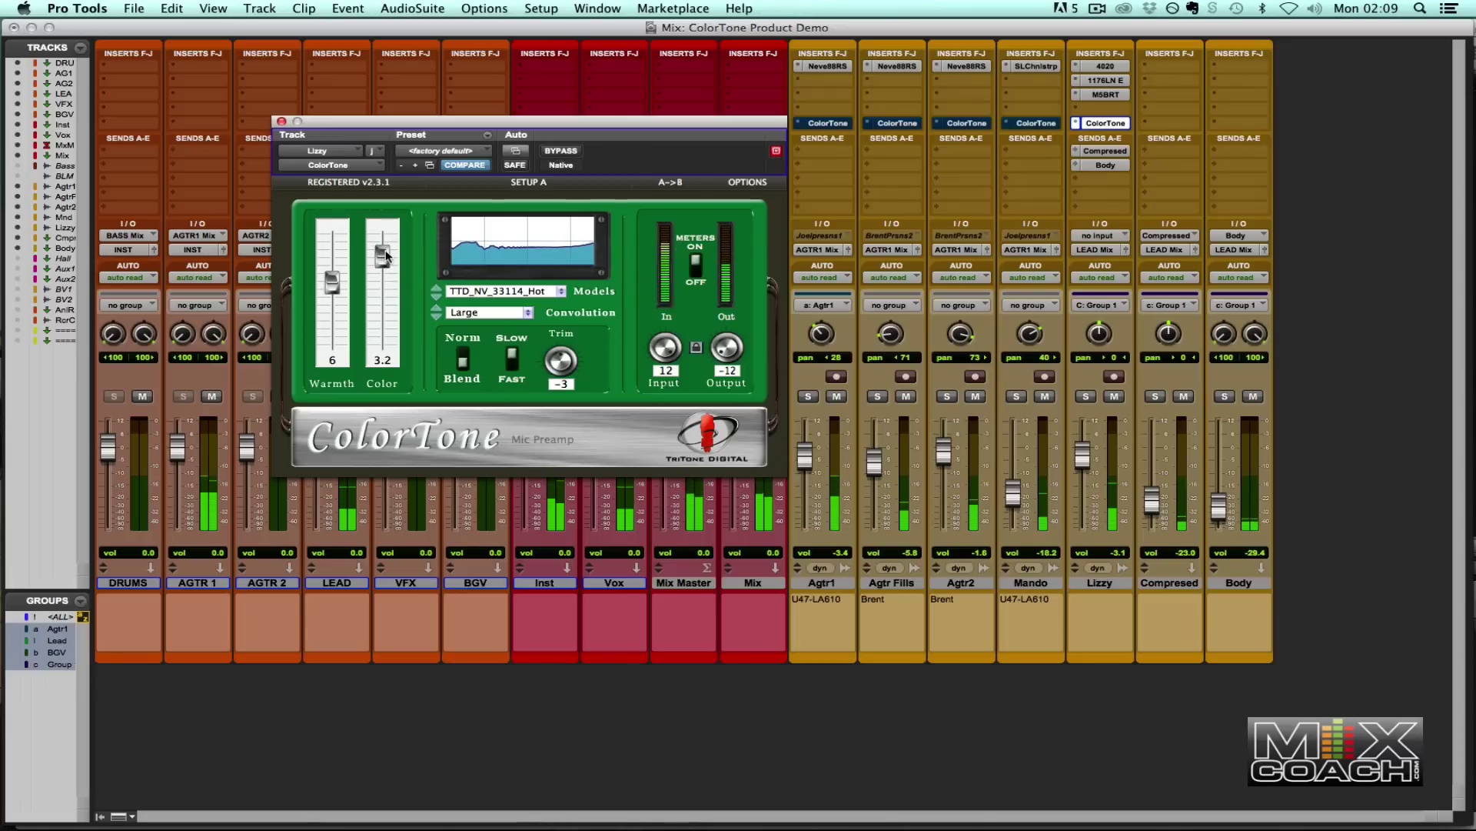
drag(563, 364, 562, 355)
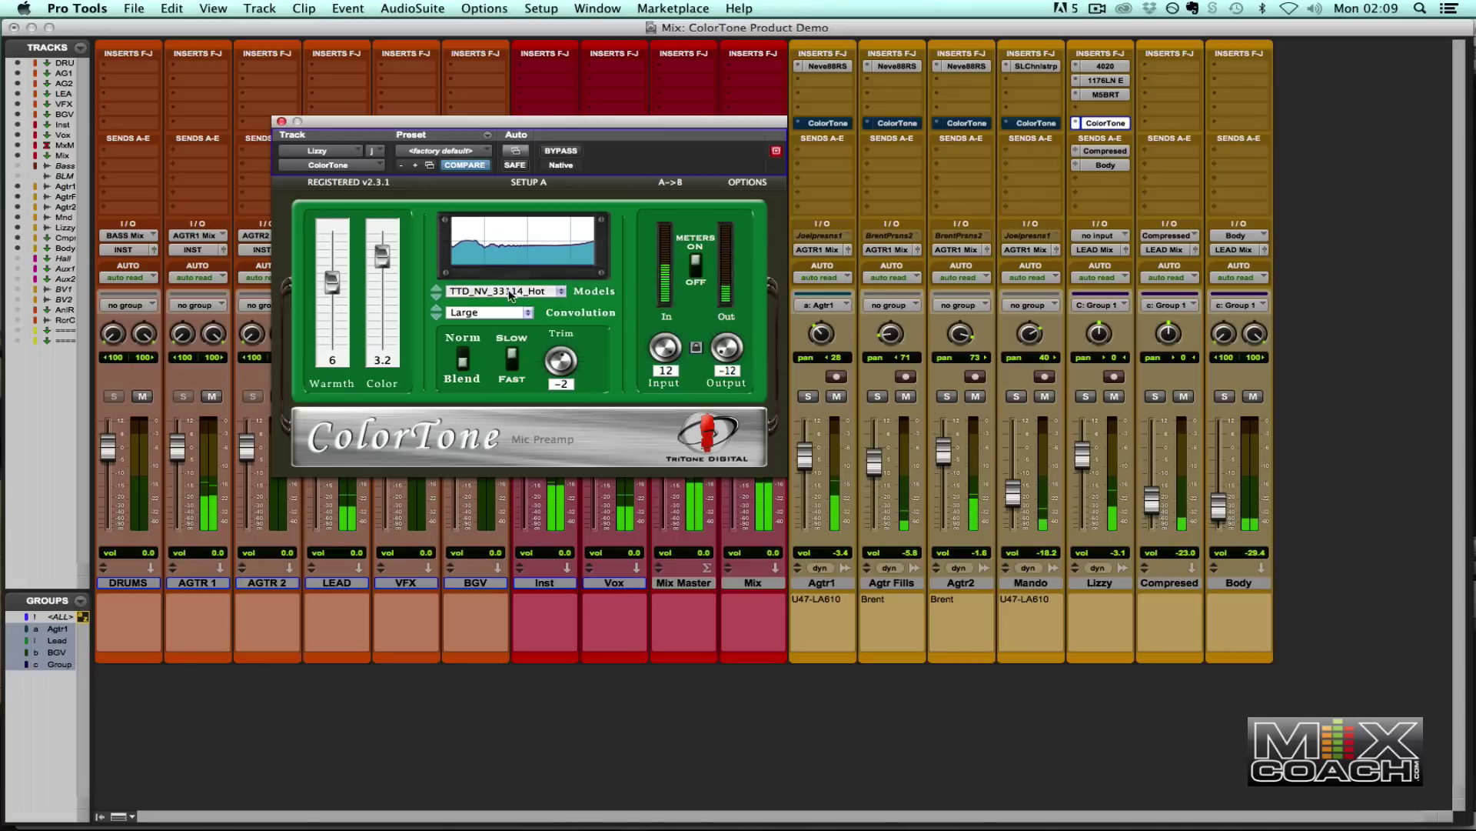
With the TTD_NV_33619 model in Lizzy's ColorTone, check Norm against Blend mode, set Trim to 1, and compare with bypass.
click(435, 298)
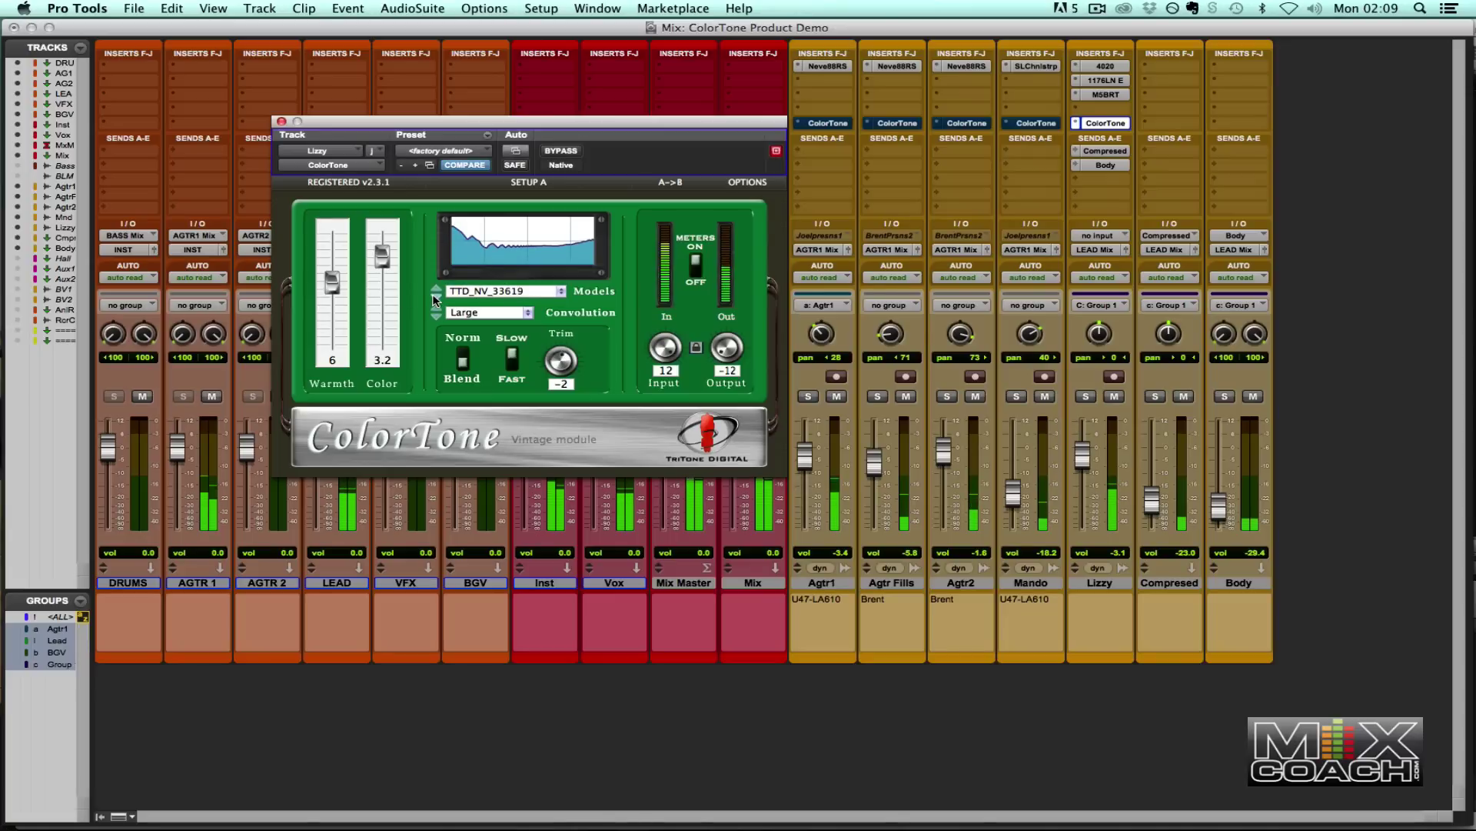
click(463, 359)
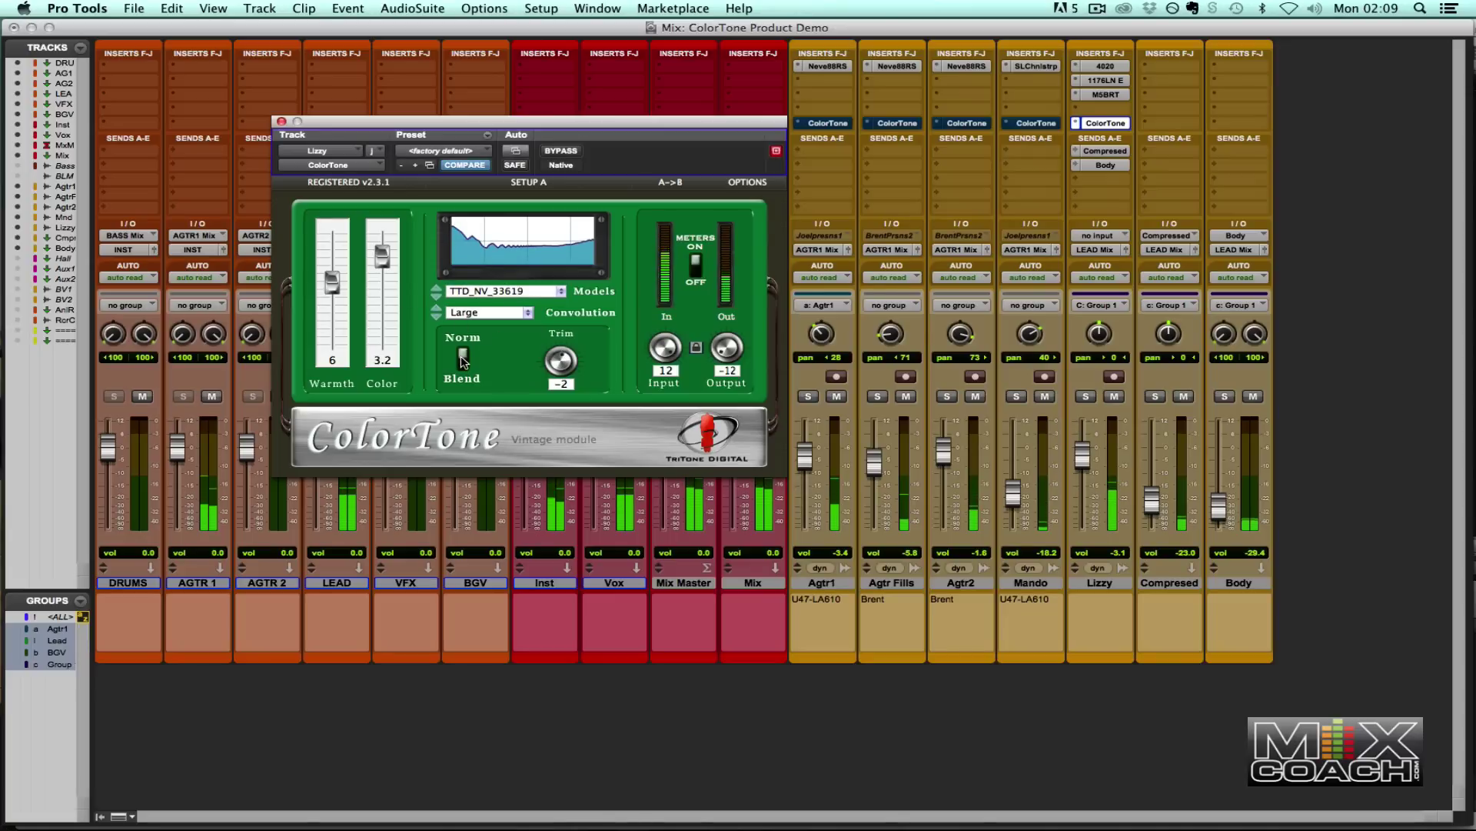
click(463, 360)
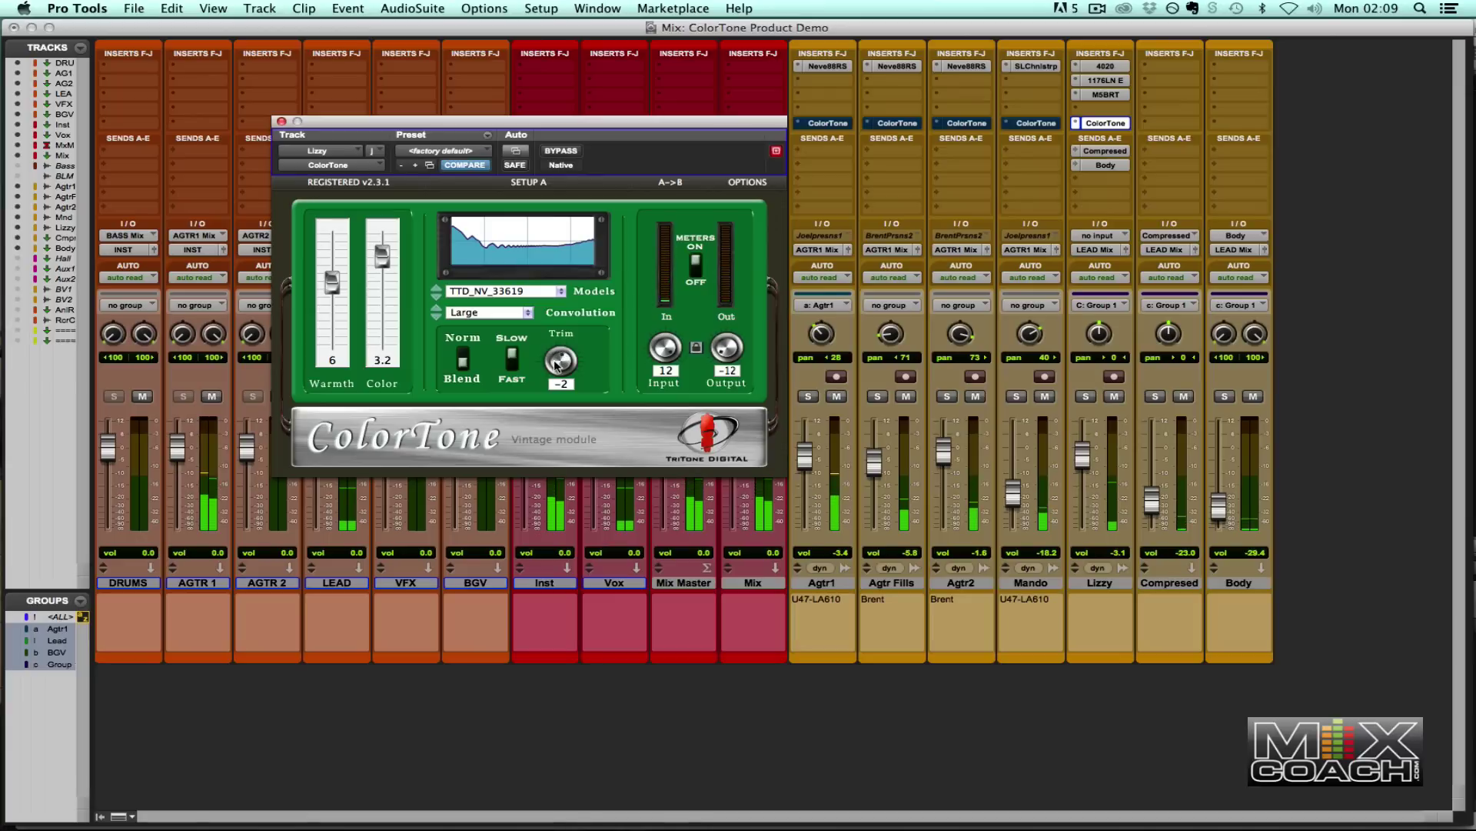
drag(568, 368, 541, 330)
click(567, 150)
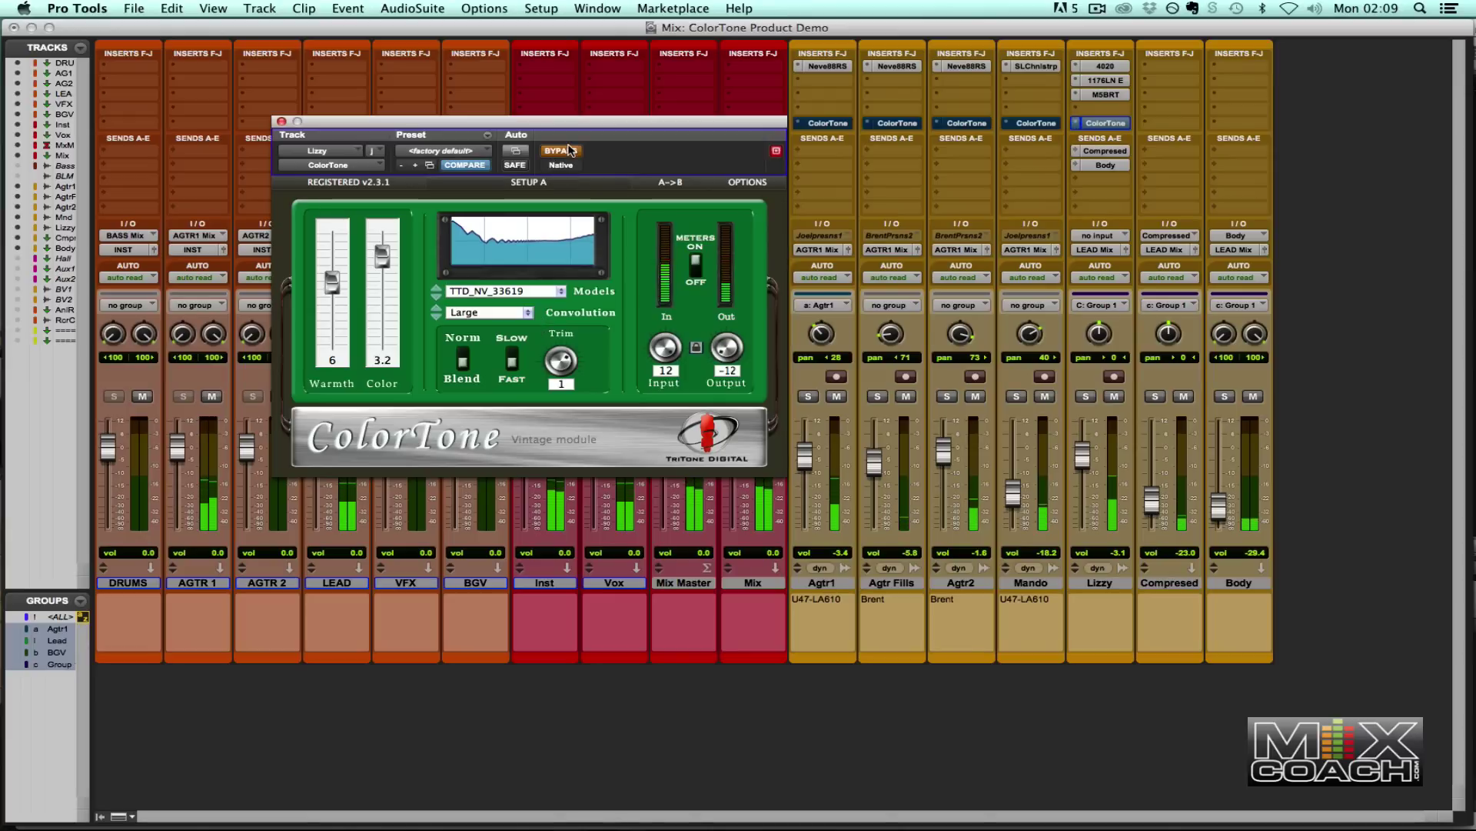
click(568, 151)
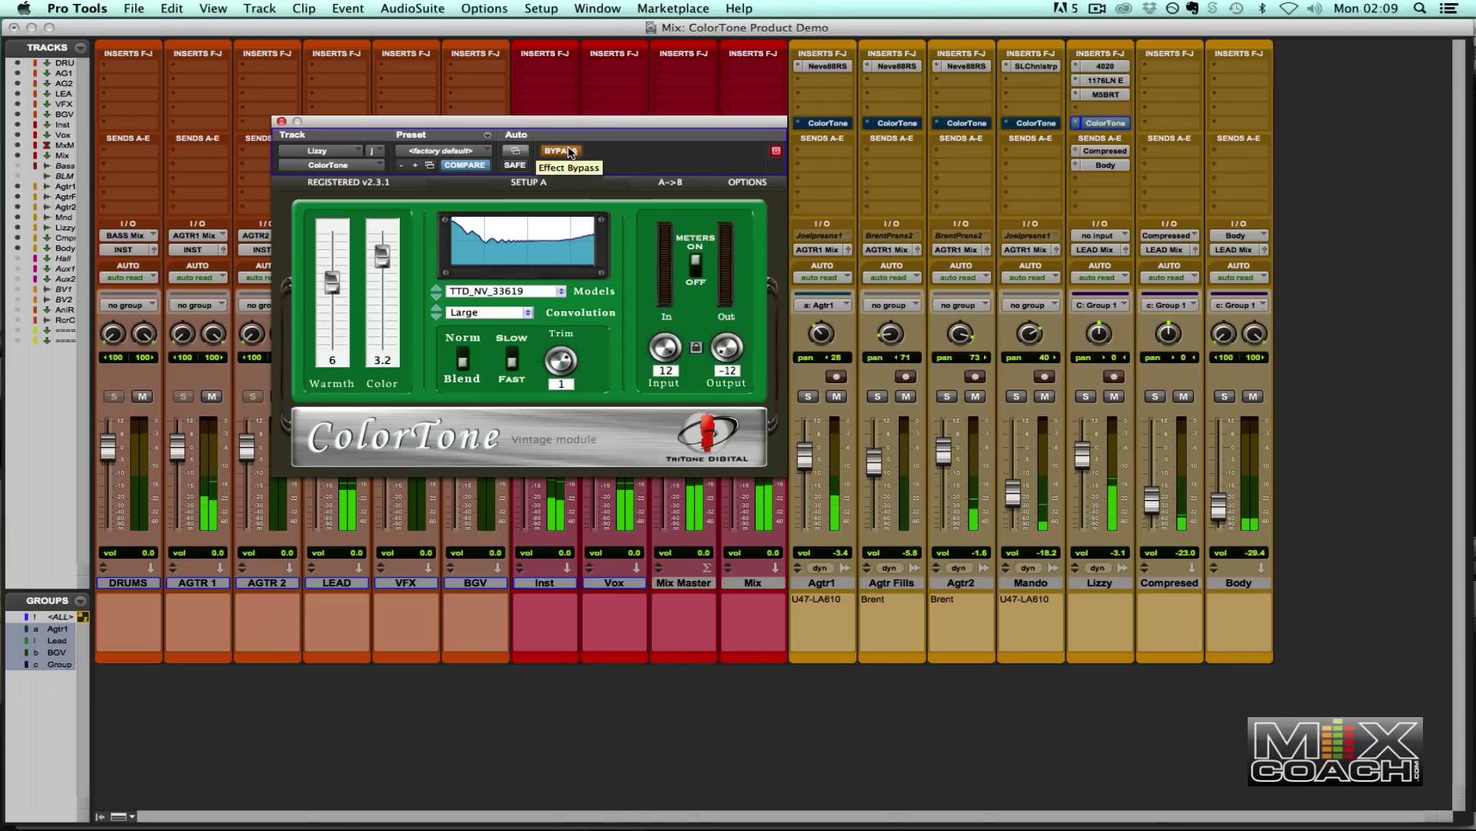